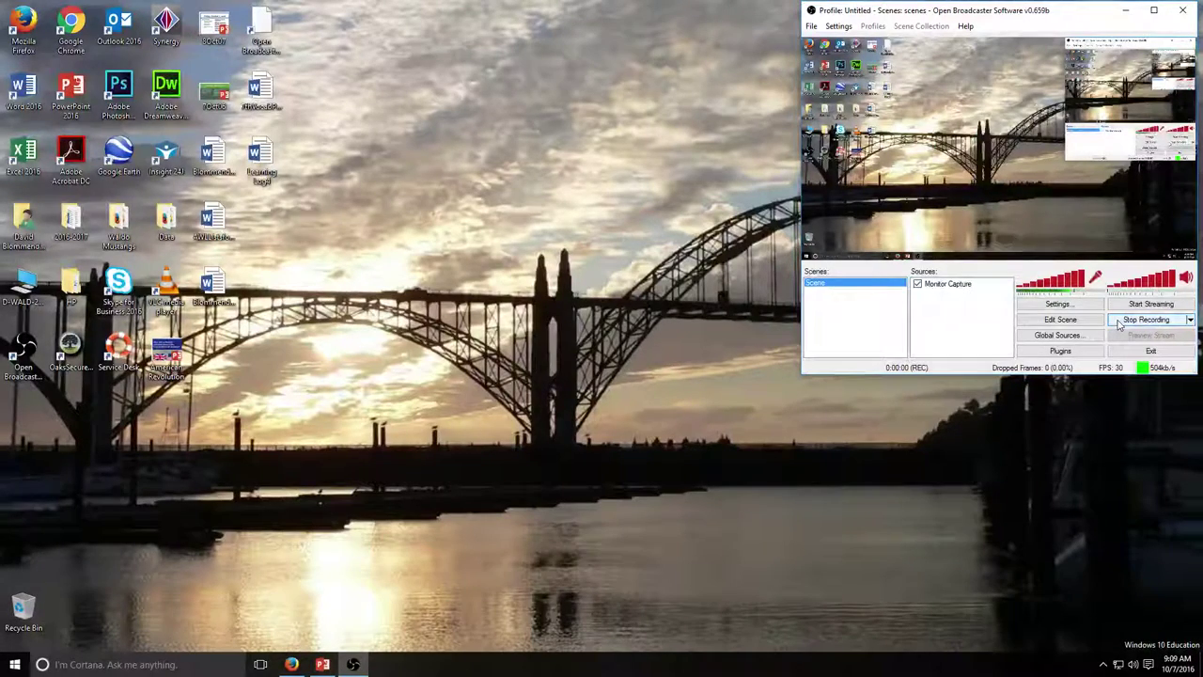
- Launch Excel 2016 from the Windows Start menu
click(14, 668)
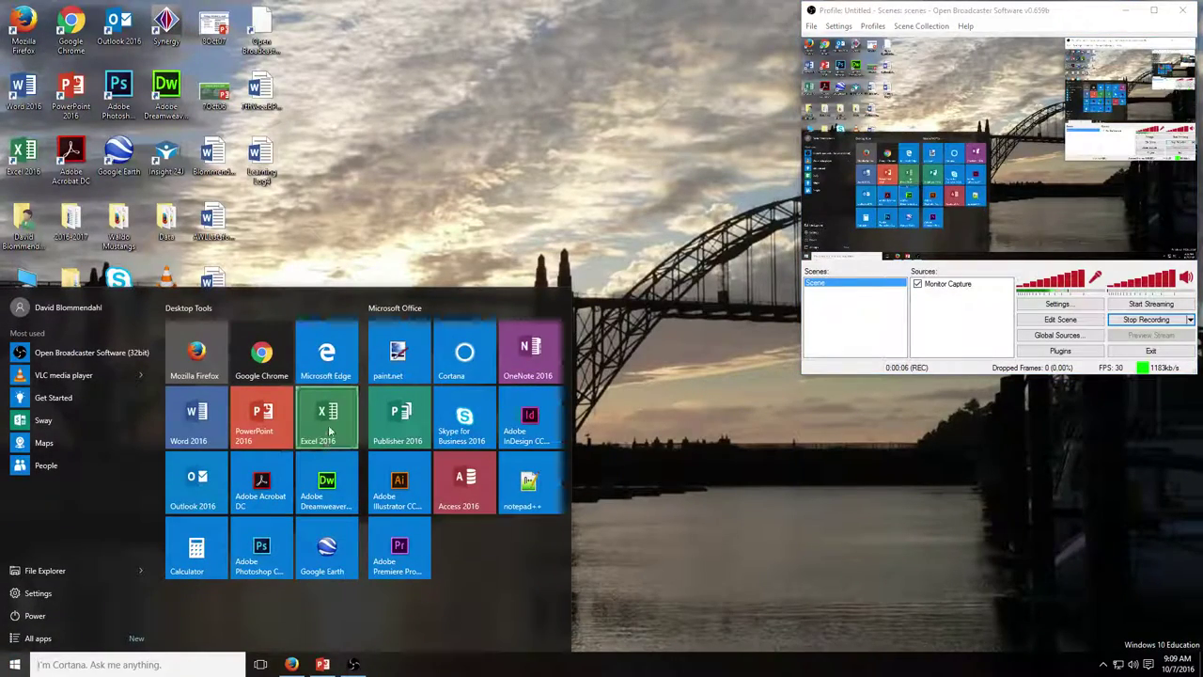
click(327, 418)
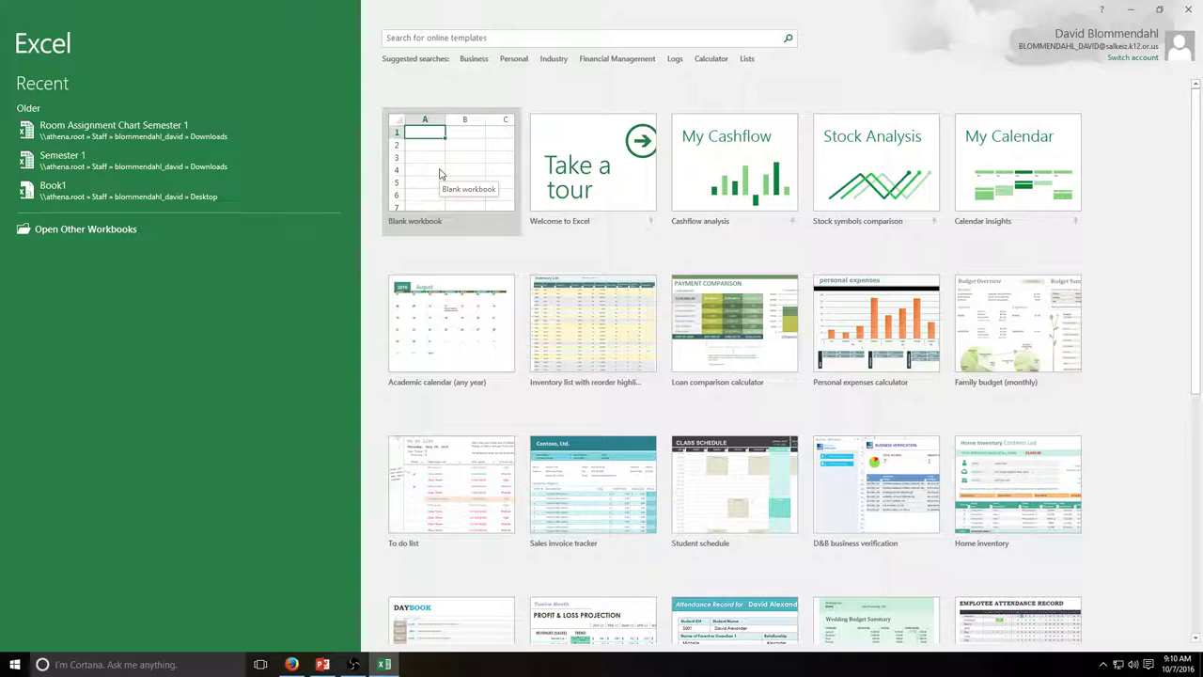
- Create a blank workbook and enter the title 'My Monthly Budget' in cell A1
click(439, 173)
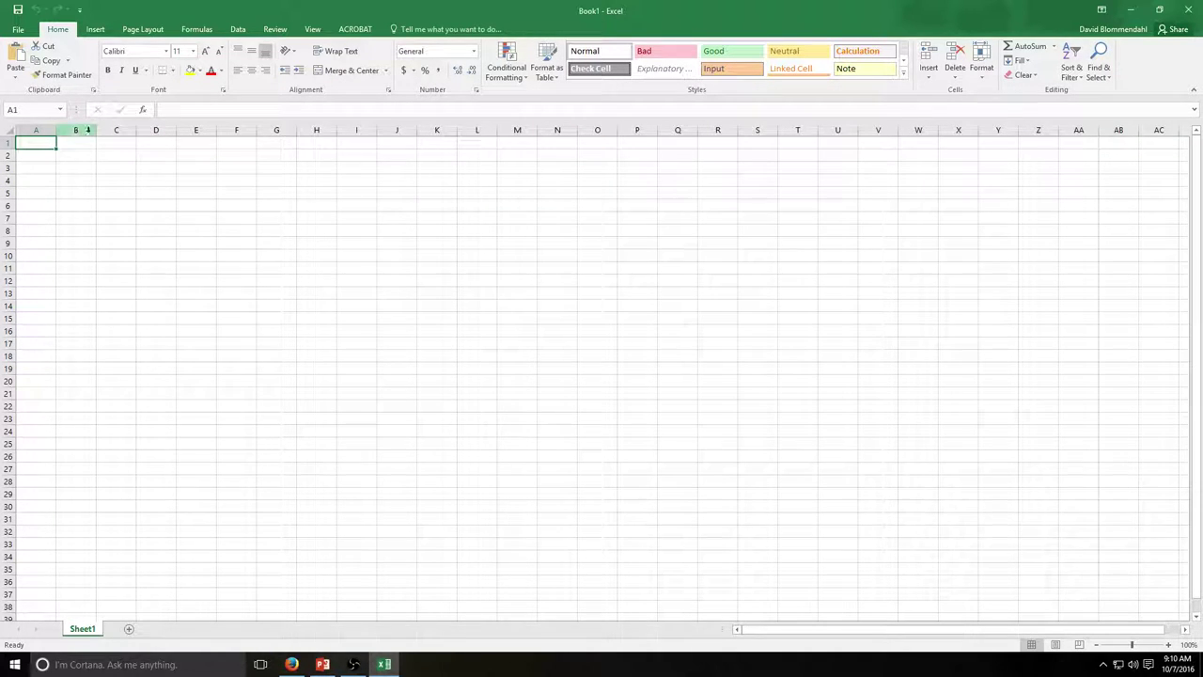
click(169, 109)
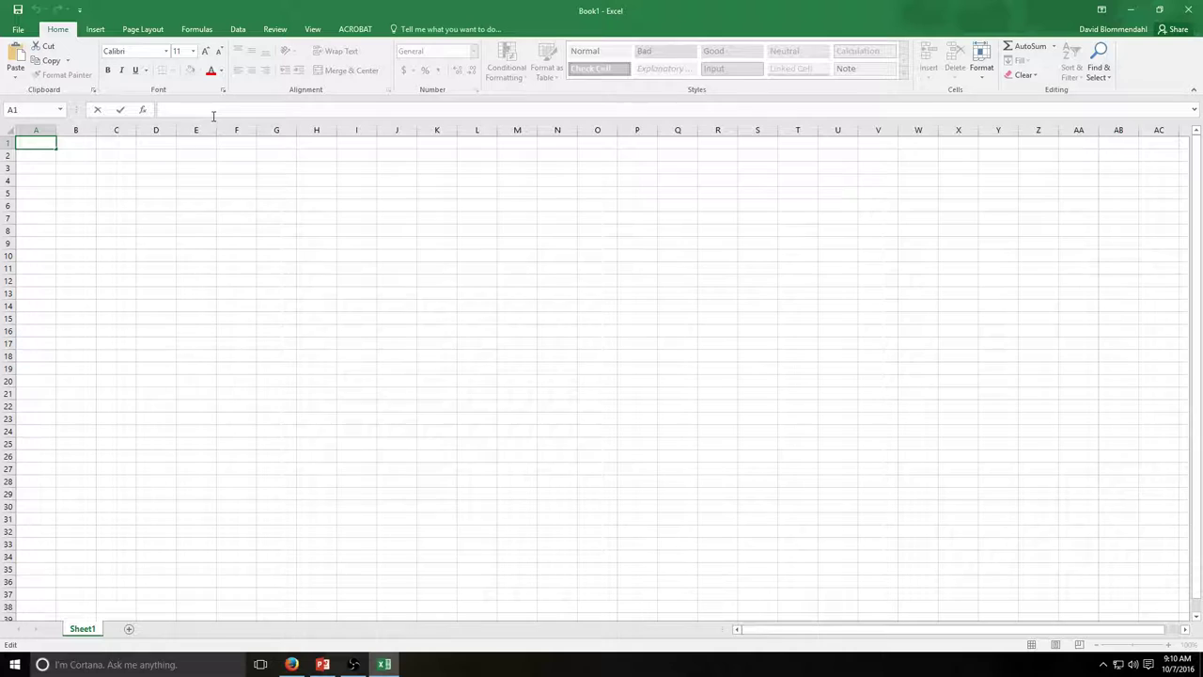
text(MY Monthly Budget)
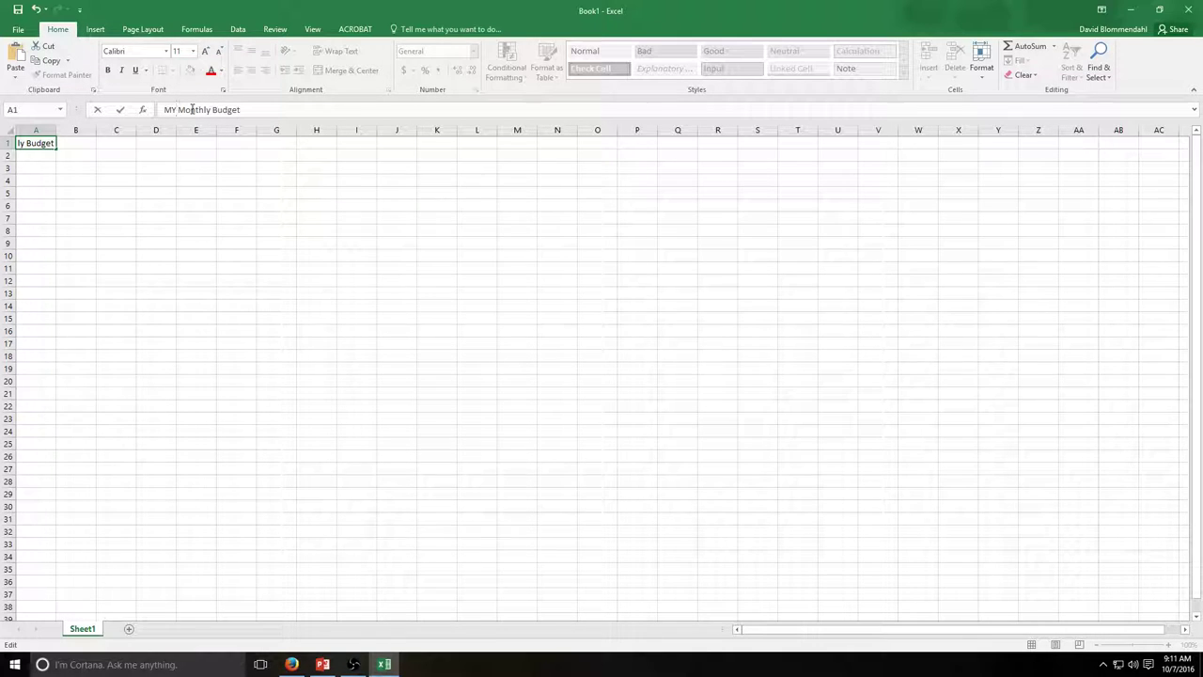
click(176, 109)
key(BackSpace)
text(y)
- Widen column A and set the whole sheet to 20 pt bold italic
click(62, 131)
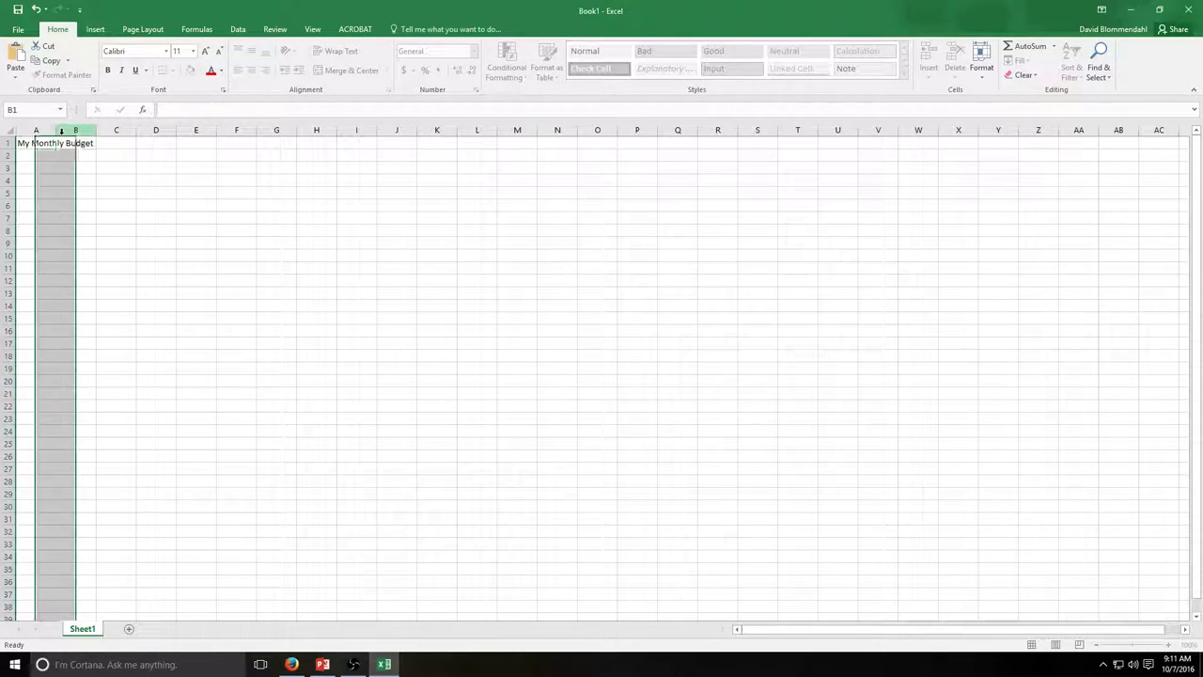
drag(56, 130, 166, 134)
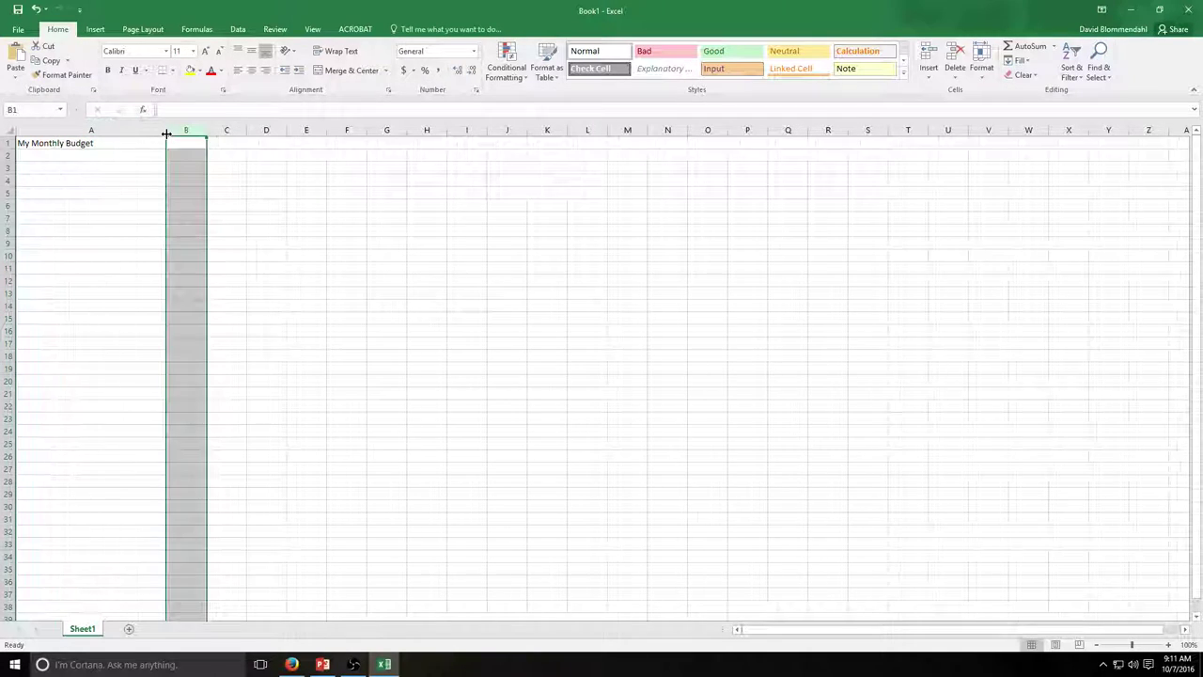
click(118, 143)
click(10, 134)
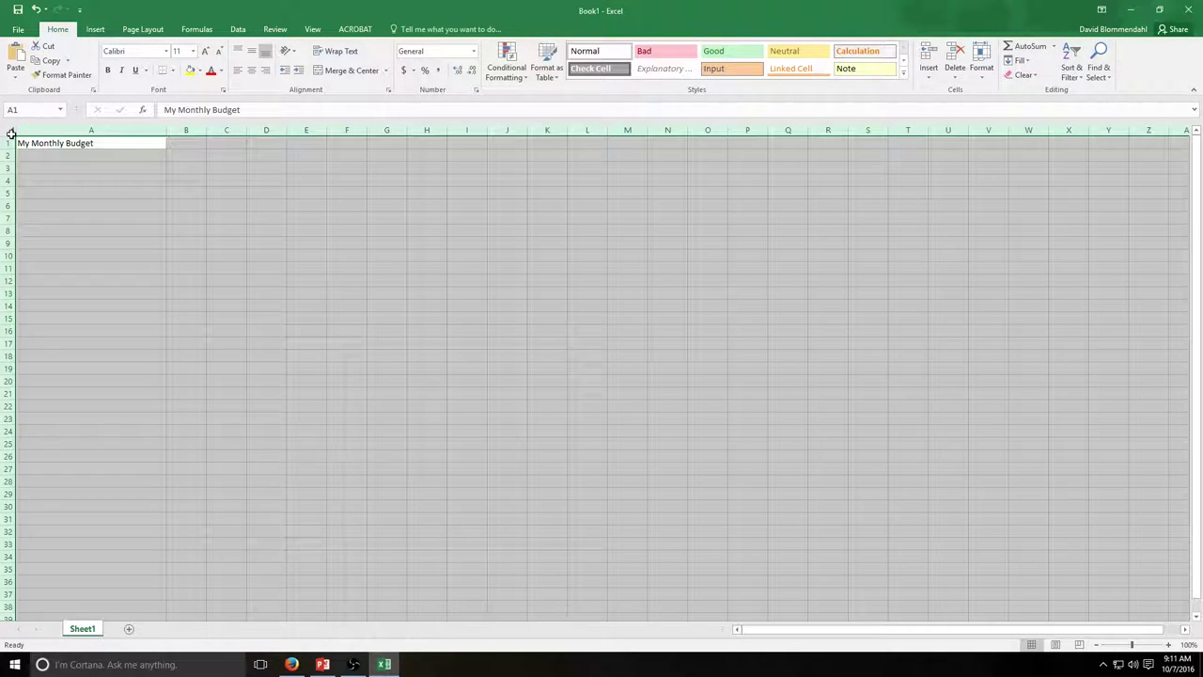
click(194, 52)
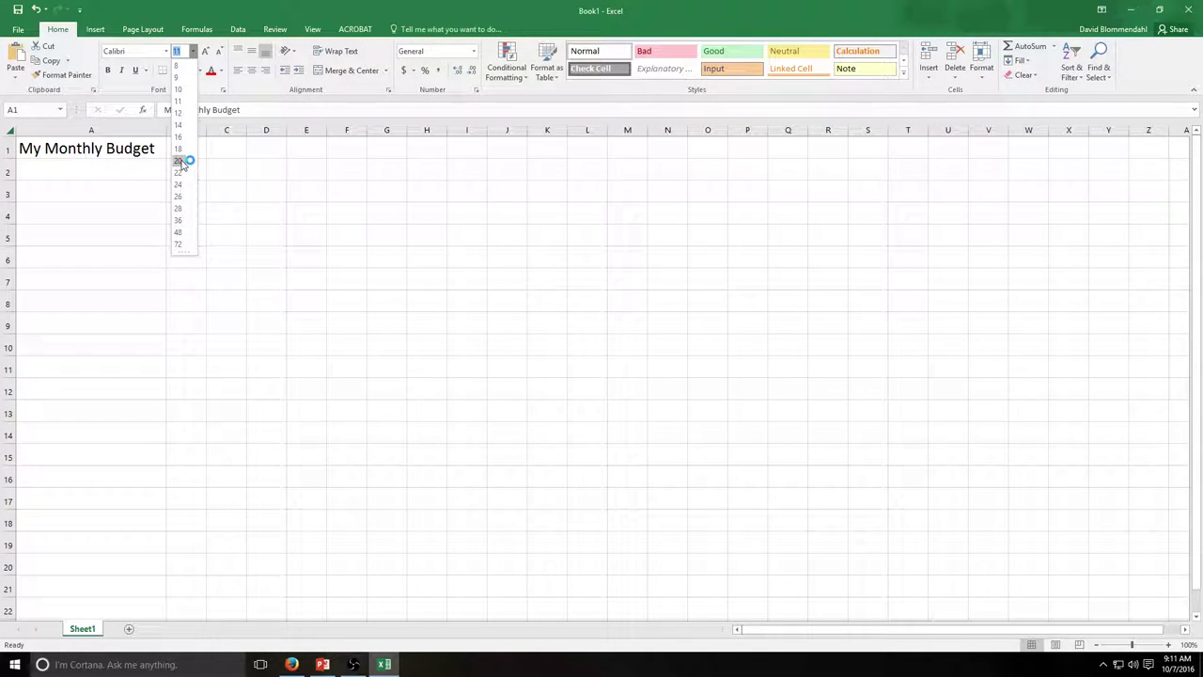
click(182, 162)
click(108, 72)
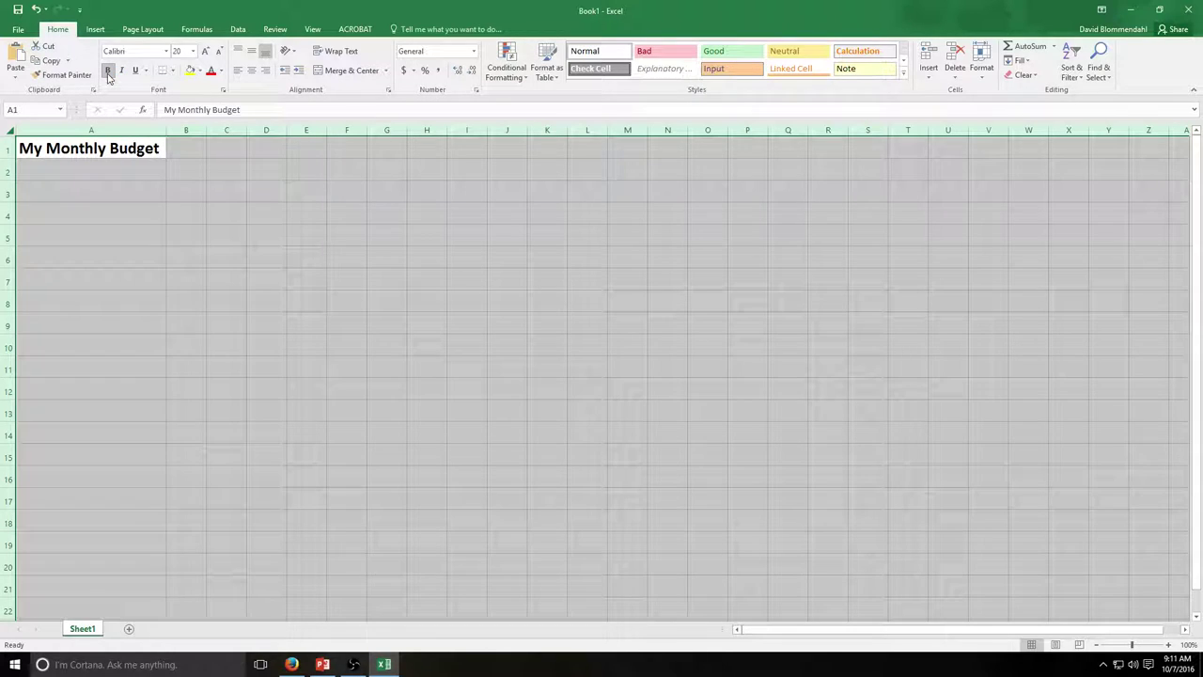
click(121, 73)
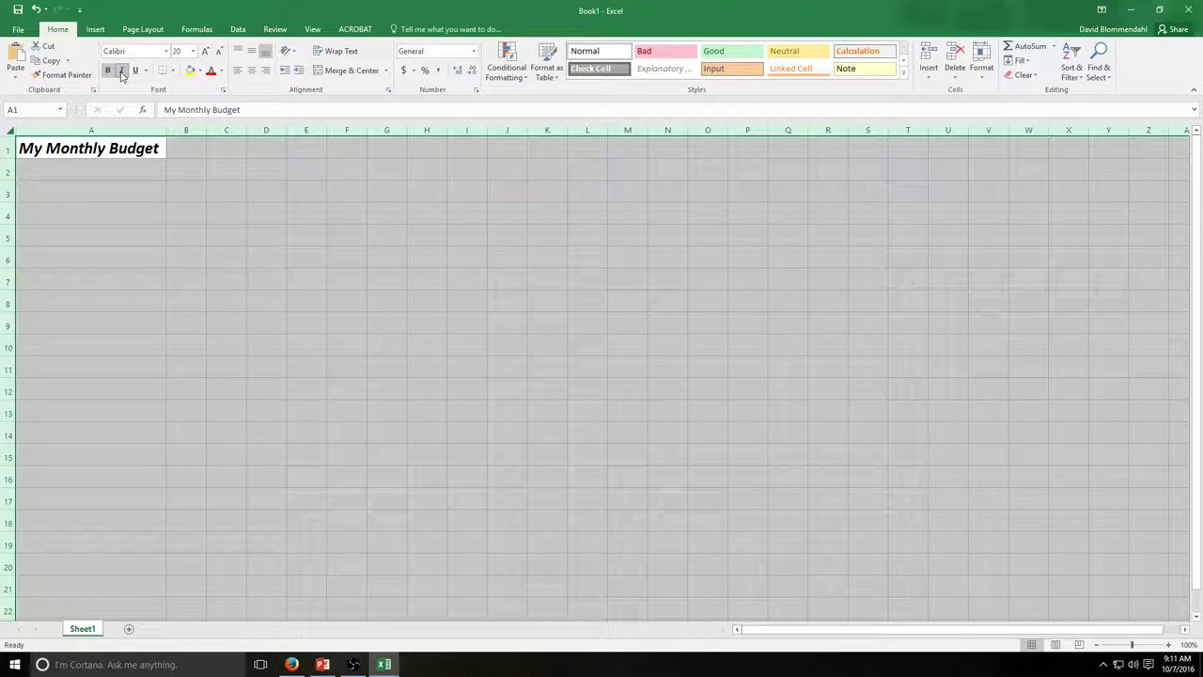
- Change the sheet's font to Courier New
click(165, 51)
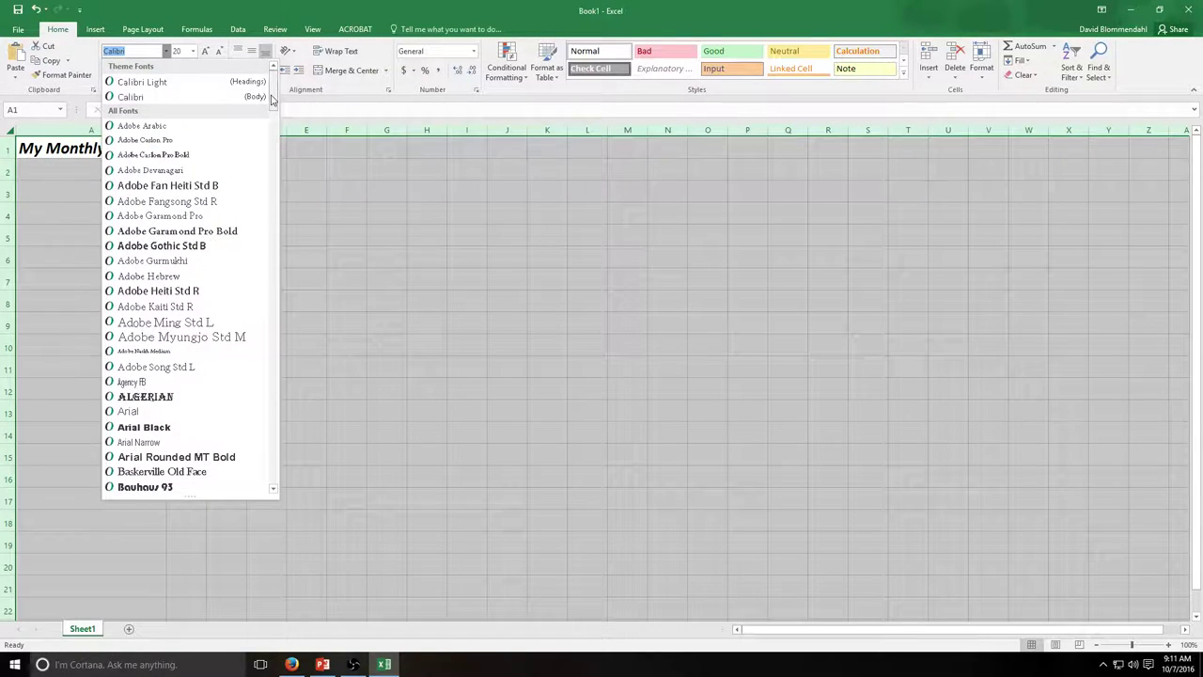
drag(272, 102, 288, 186)
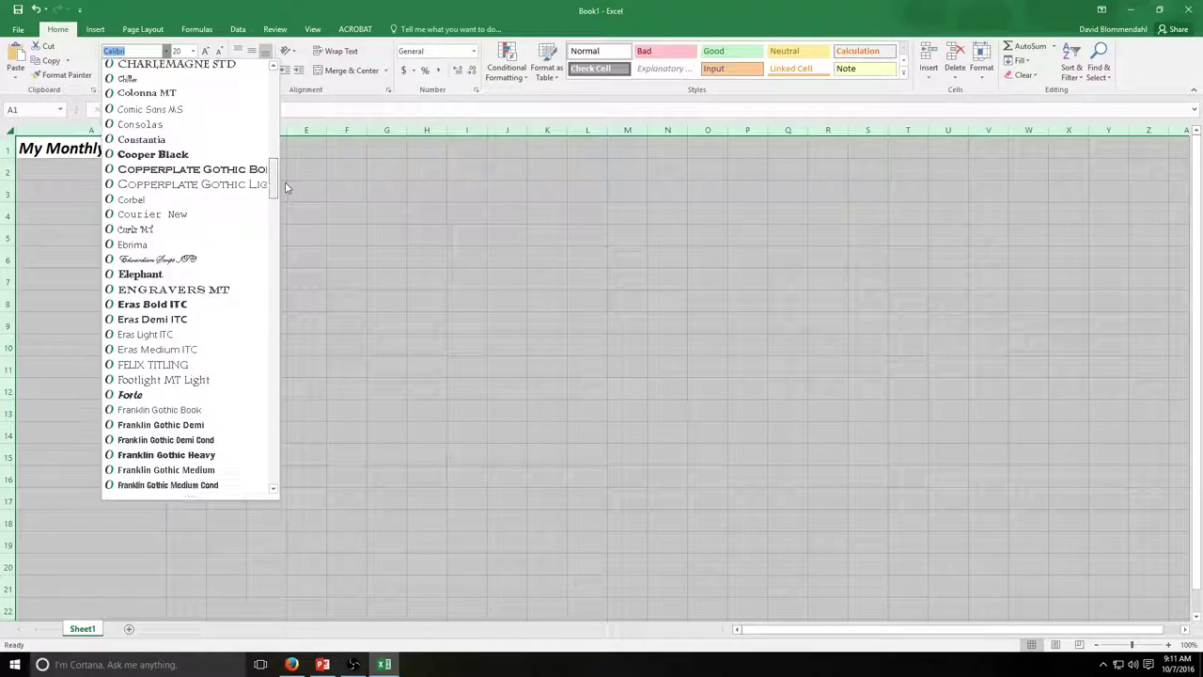
click(189, 215)
click(220, 199)
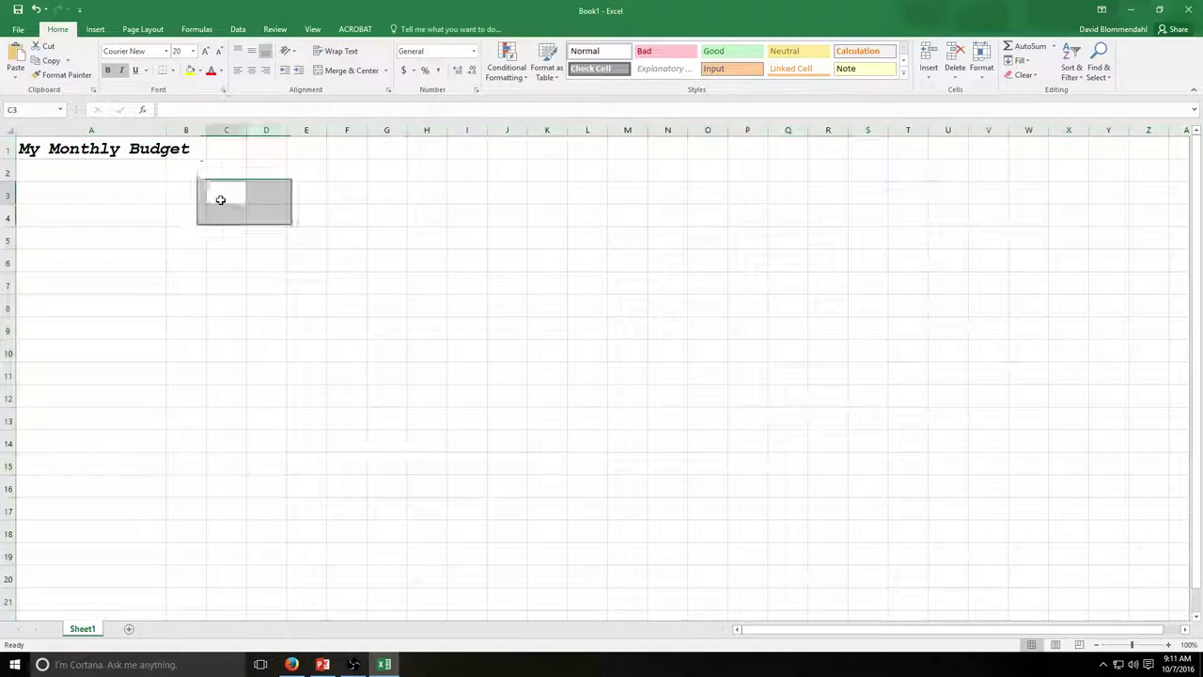
click(127, 198)
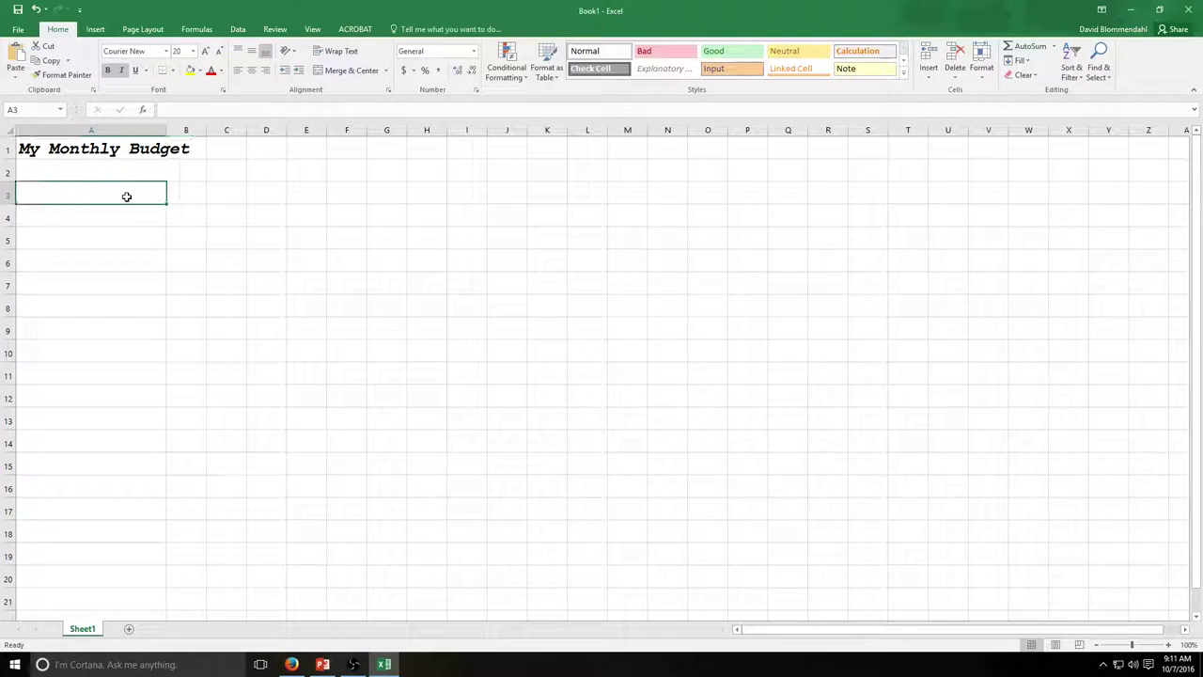
- Set the cells below the title to non-italic 14 pt text
drag(100, 167, 726, 601)
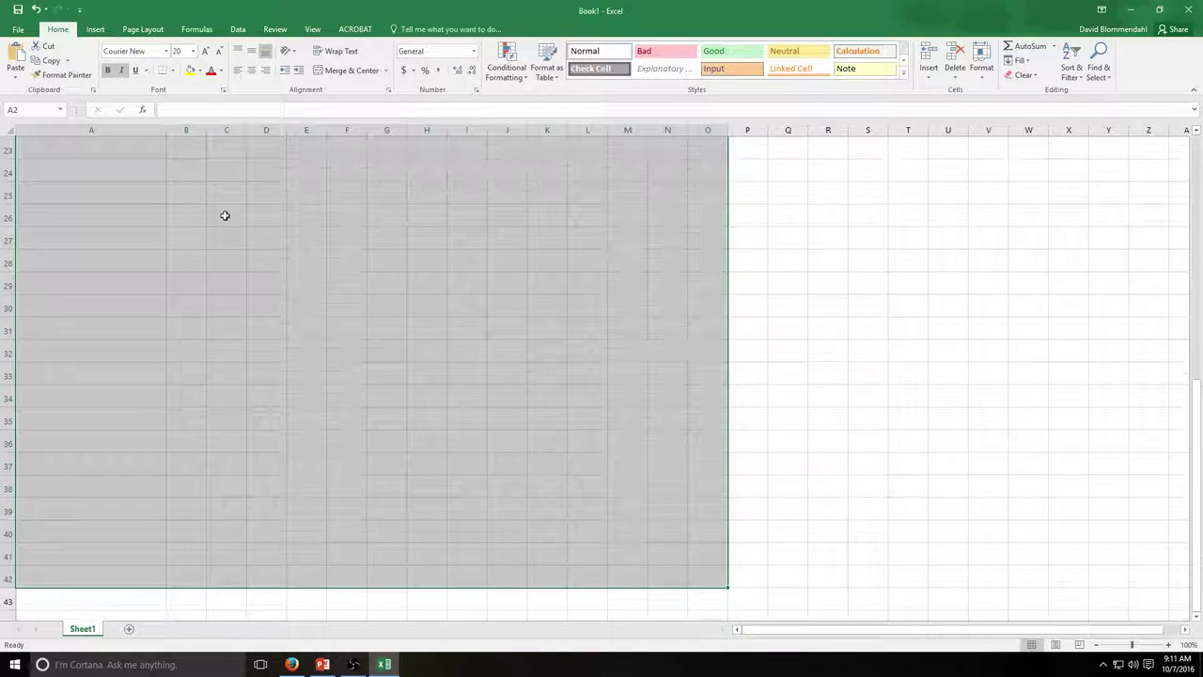
click(108, 71)
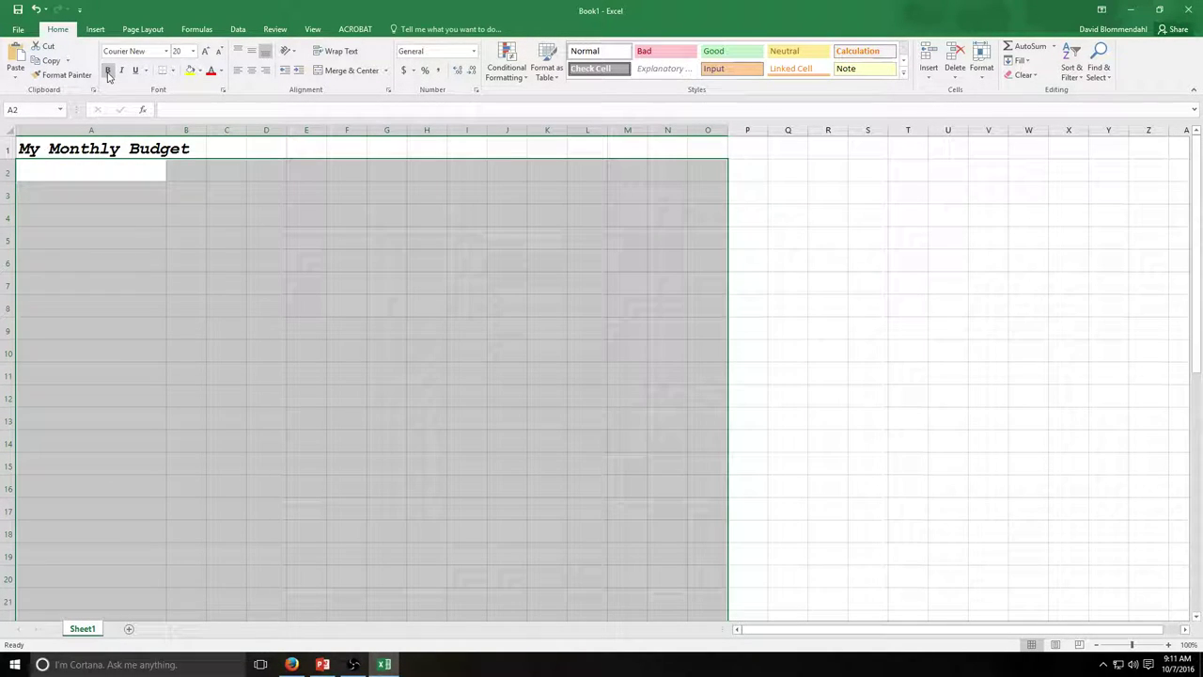
click(193, 51)
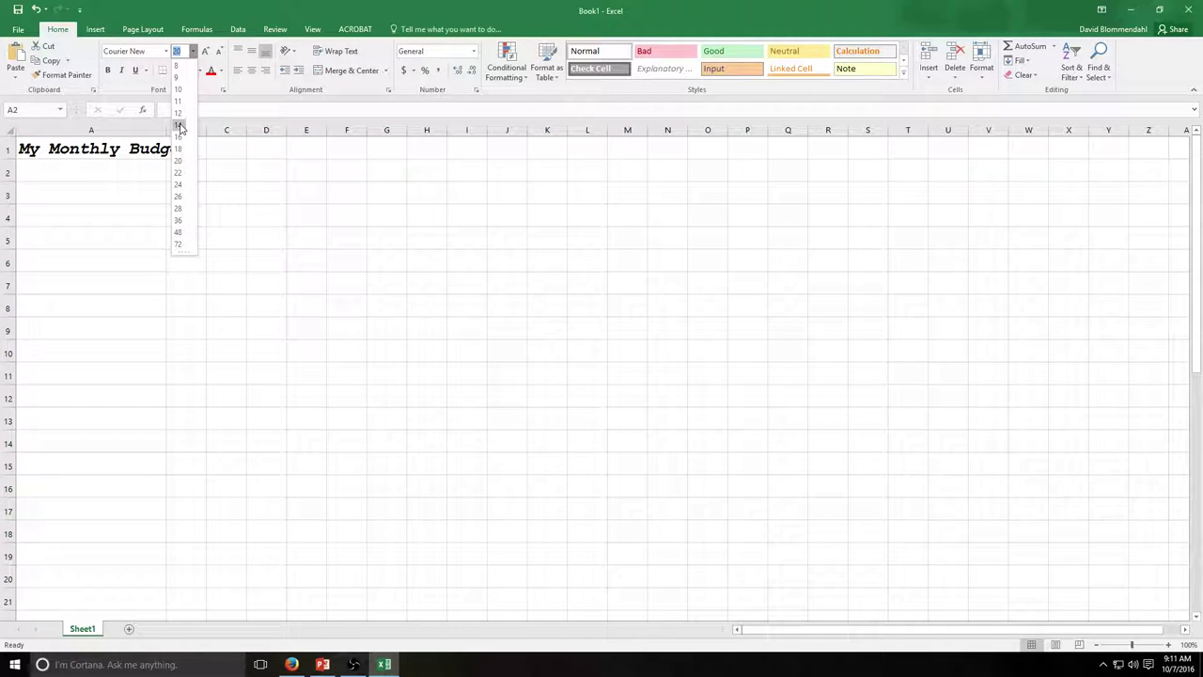
click(180, 125)
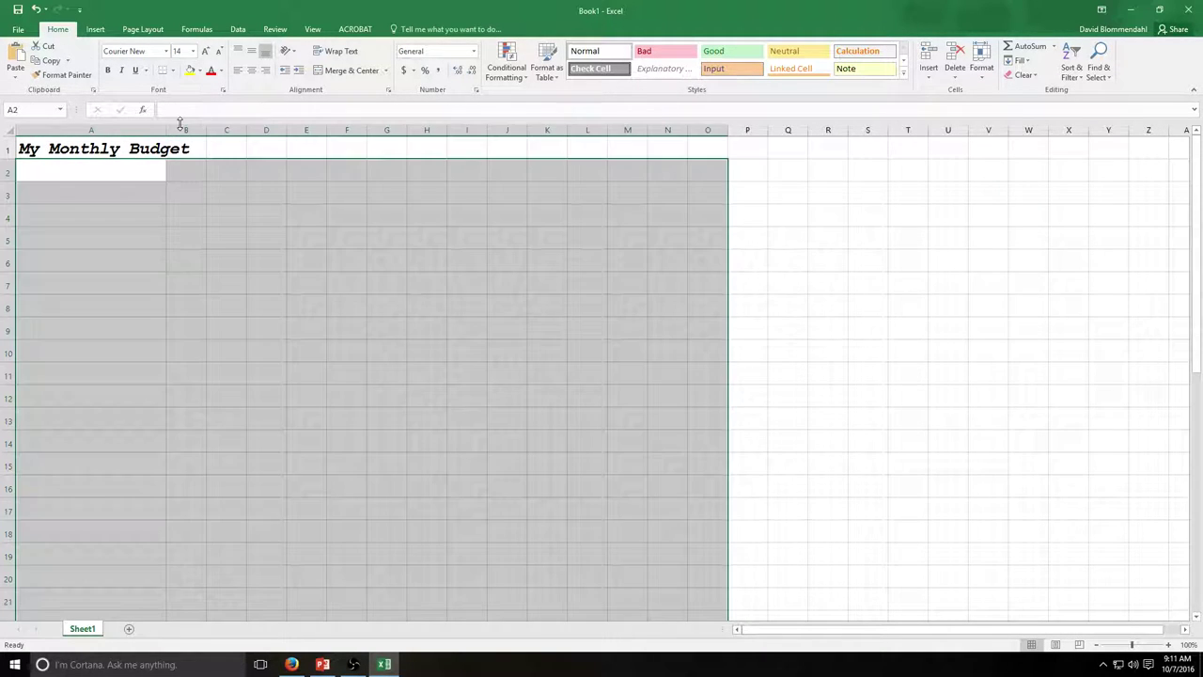
- Enter the heading 'CATEGORIES' in A3 and make it bold and underlined
click(86, 194)
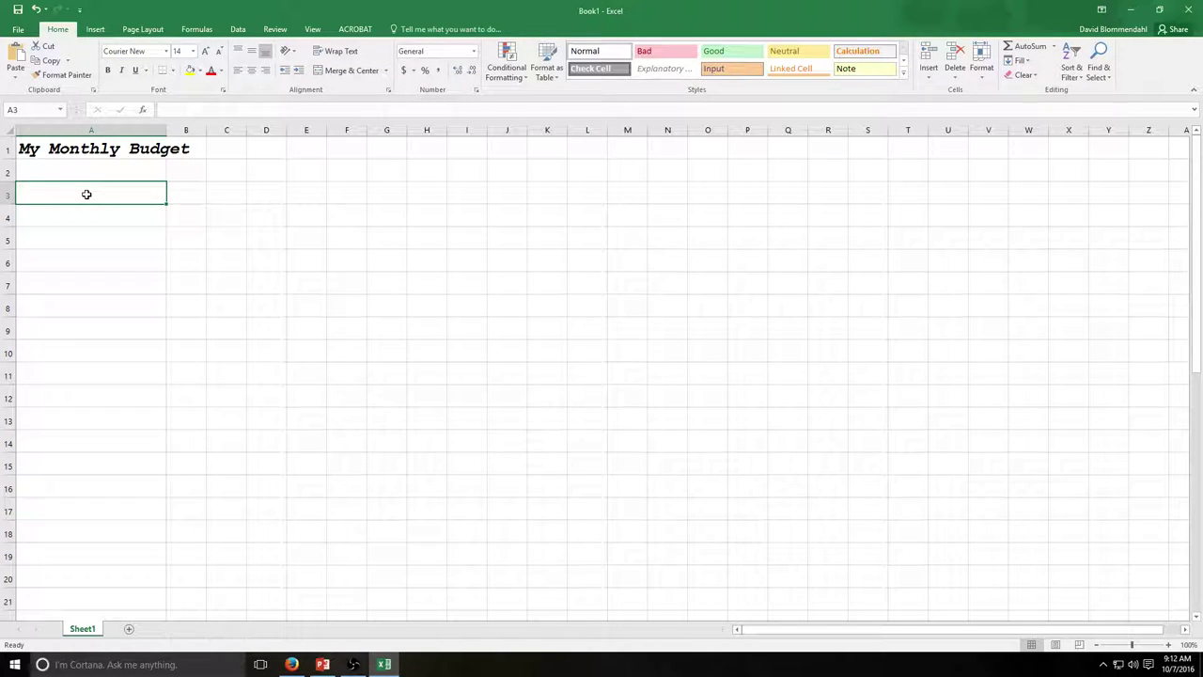
text(C)
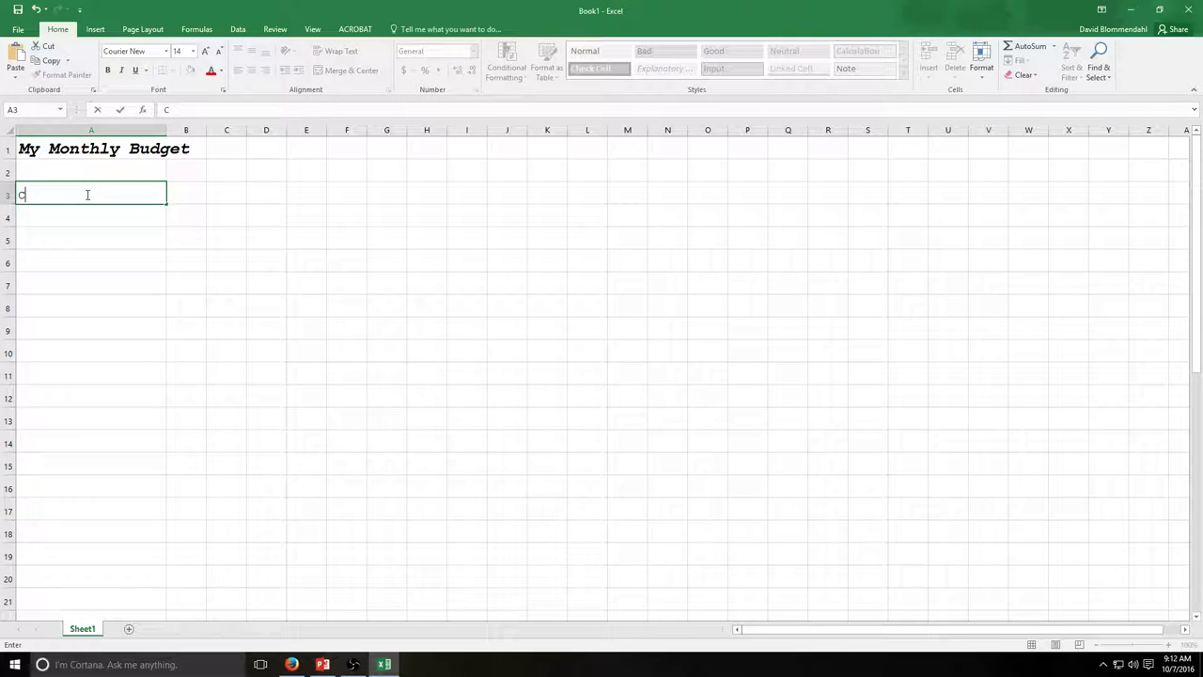
text(ATEGORILES)
key(BackSpace)
key(BackSpace)
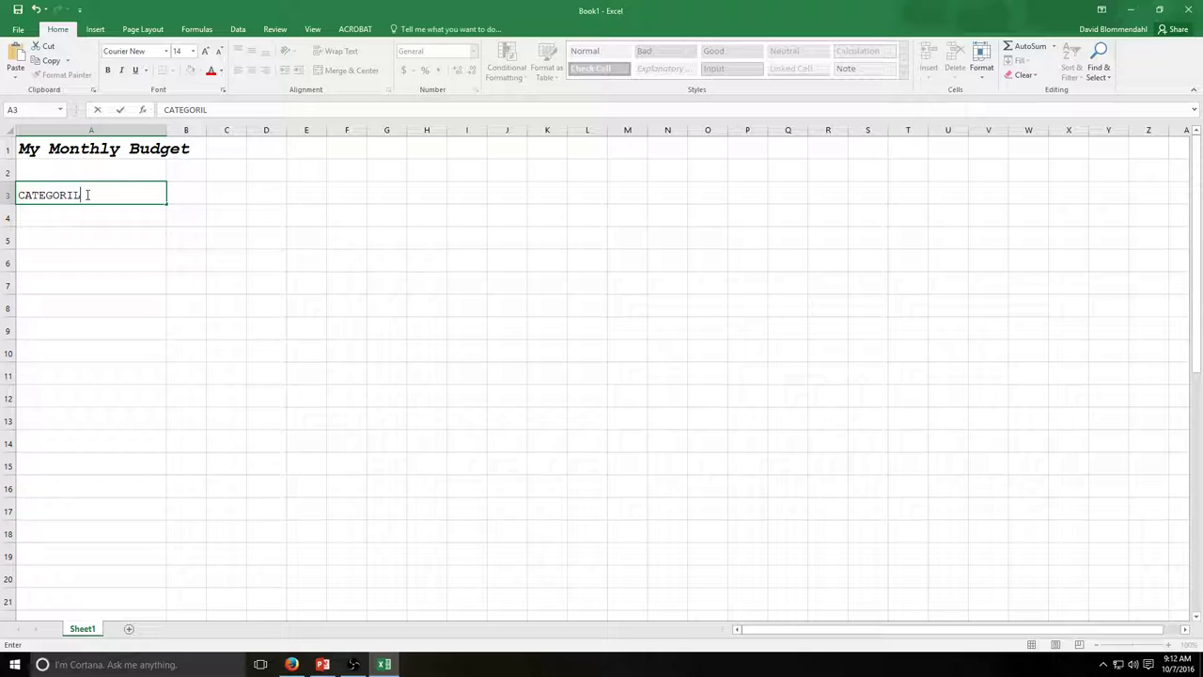
key(BackSpace)
text(ES)
drag(88, 195, 19, 193)
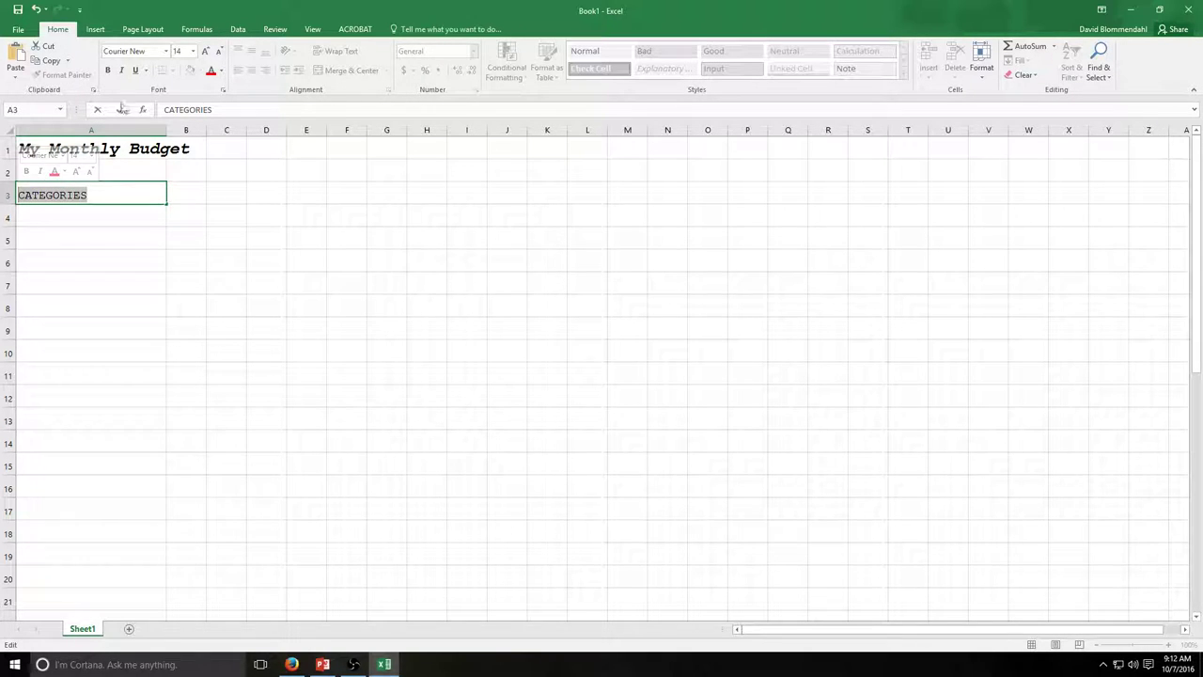
click(107, 70)
click(137, 71)
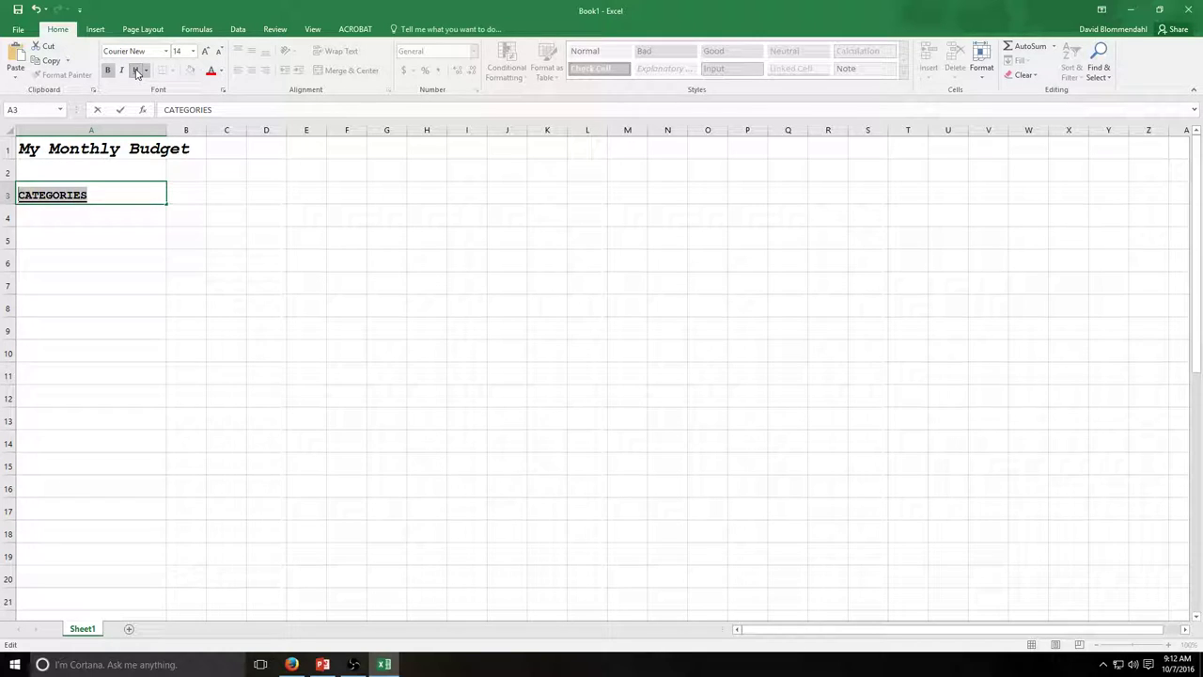
click(78, 218)
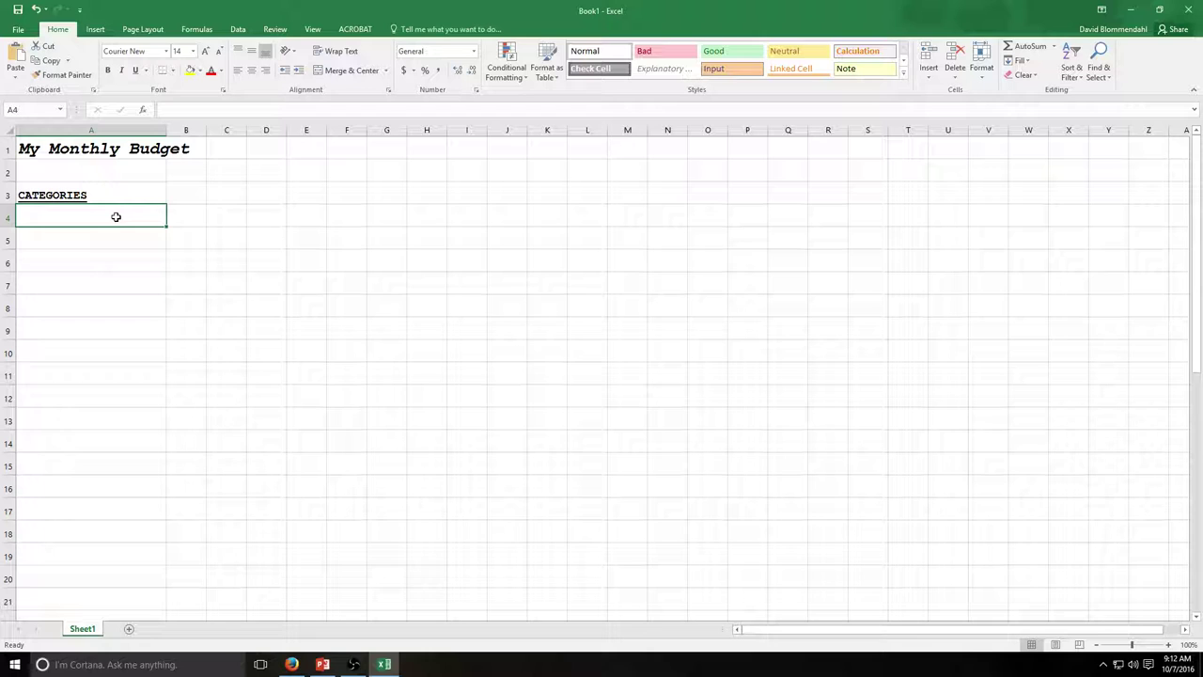
- Enter the label 'Income (pay)' in cell A4
text(iNCO)
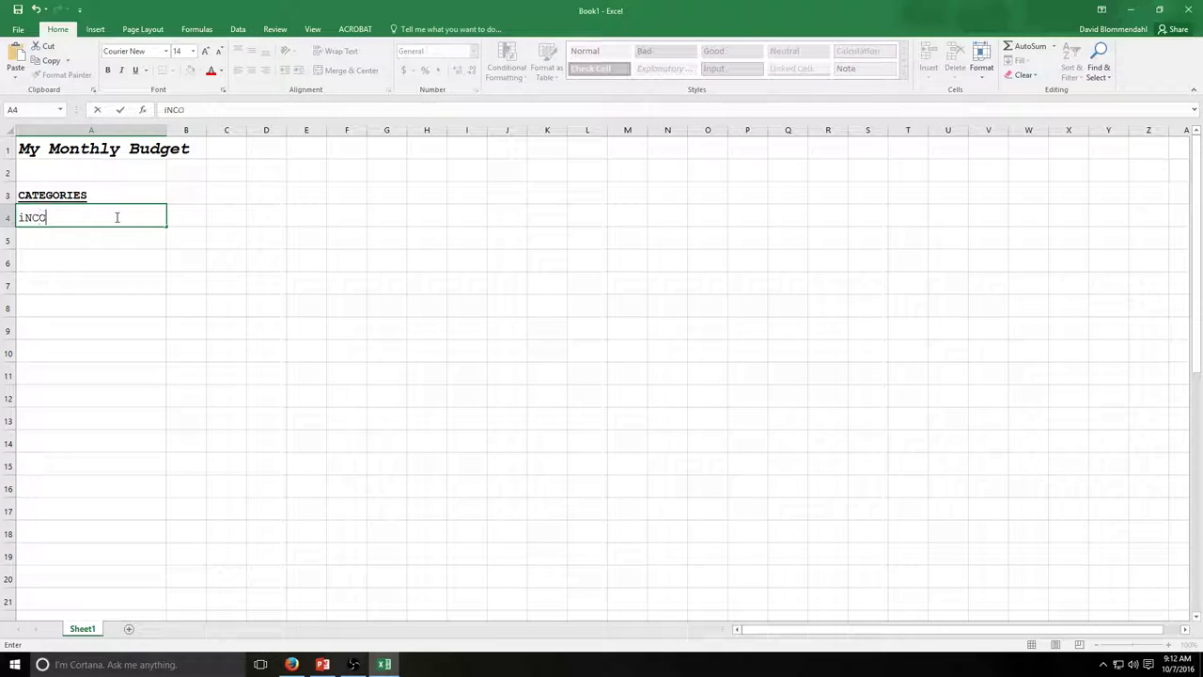
key(BackSpace)
key(BackSpace)
key(BackSpace)
key(BackSpace)
text(Income (pay))
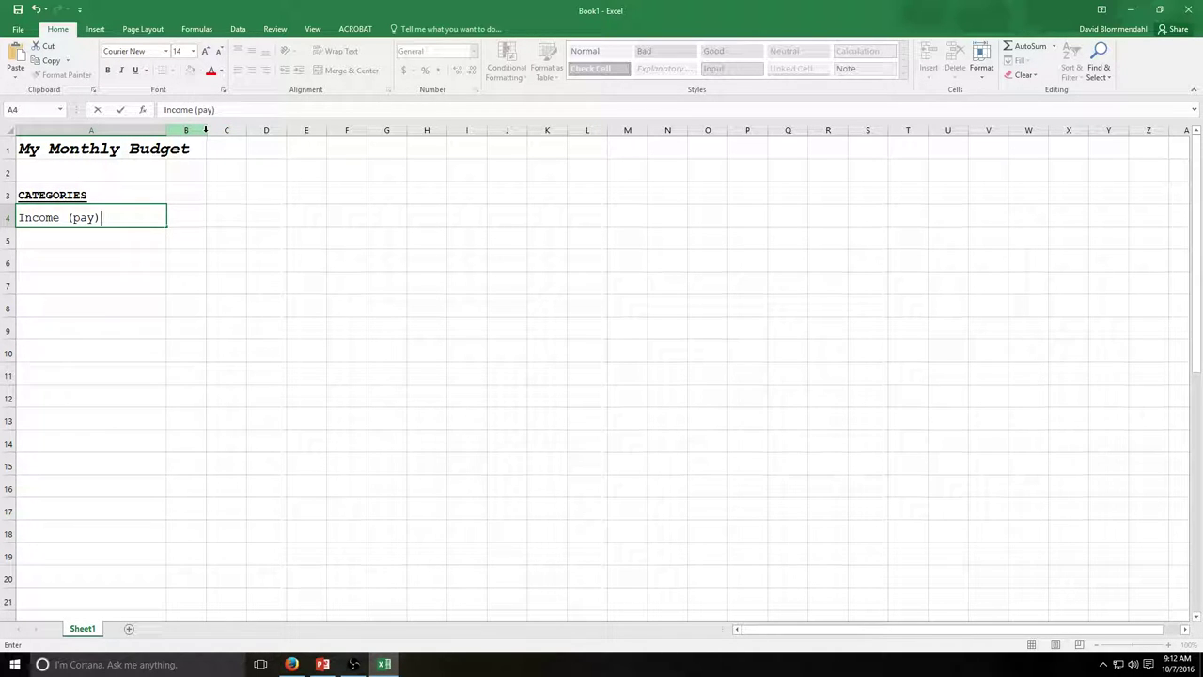
- Widen column B to about 16.14 to fit the amounts
click(203, 130)
drag(207, 129, 241, 129)
click(191, 170)
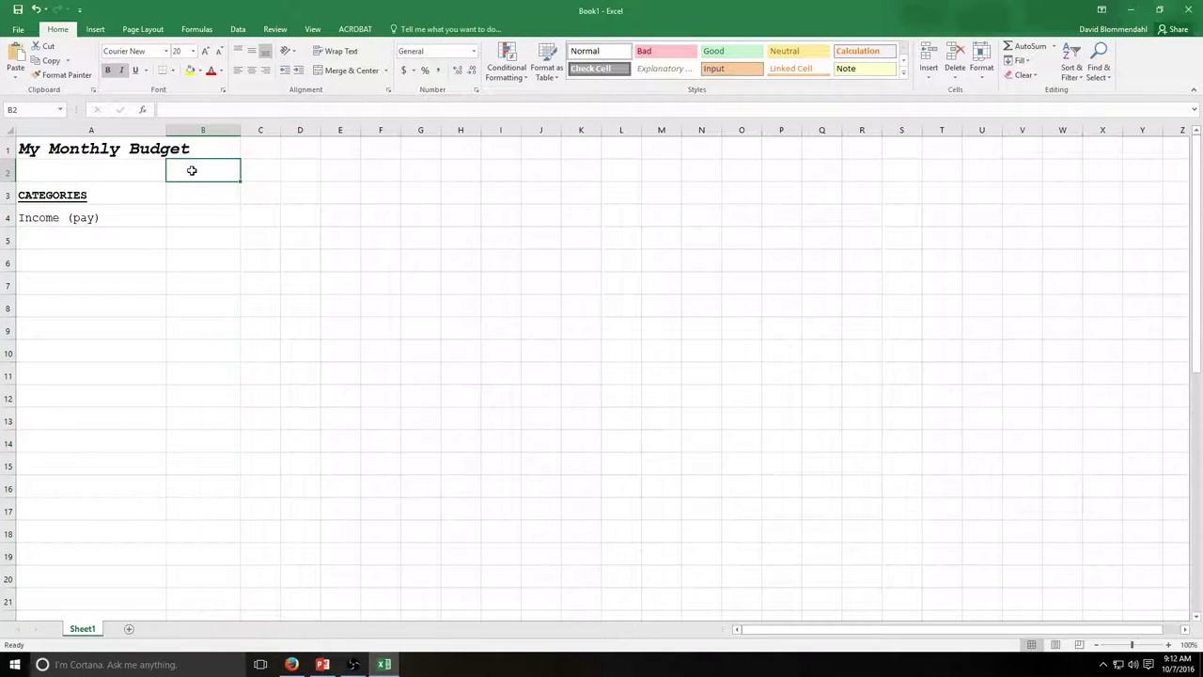
- Format B2:B22 as Currency with the $ symbol and 2 decimal places
drag(191, 170, 204, 601)
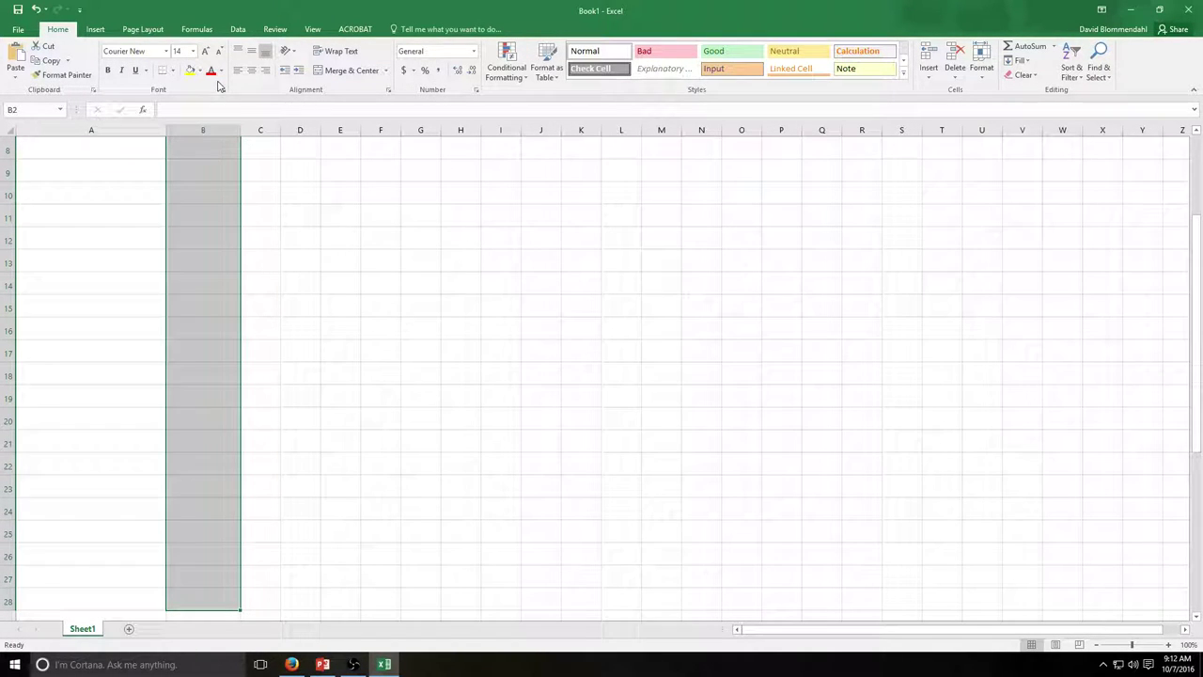
right_click(206, 169)
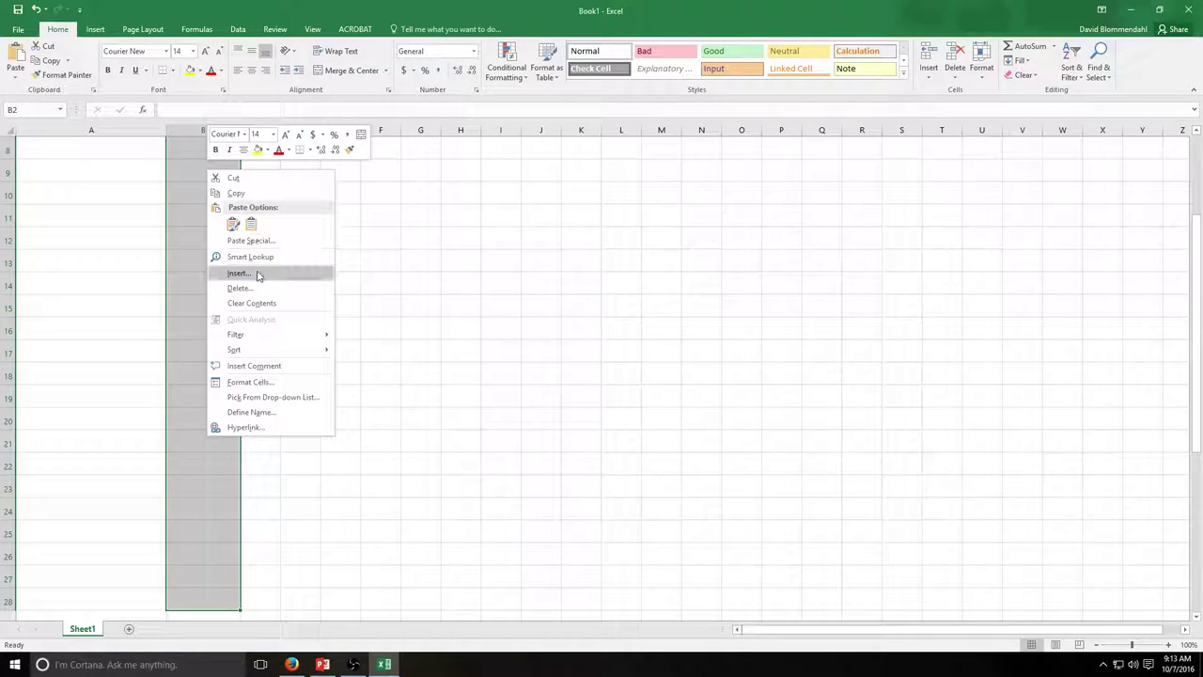
click(252, 383)
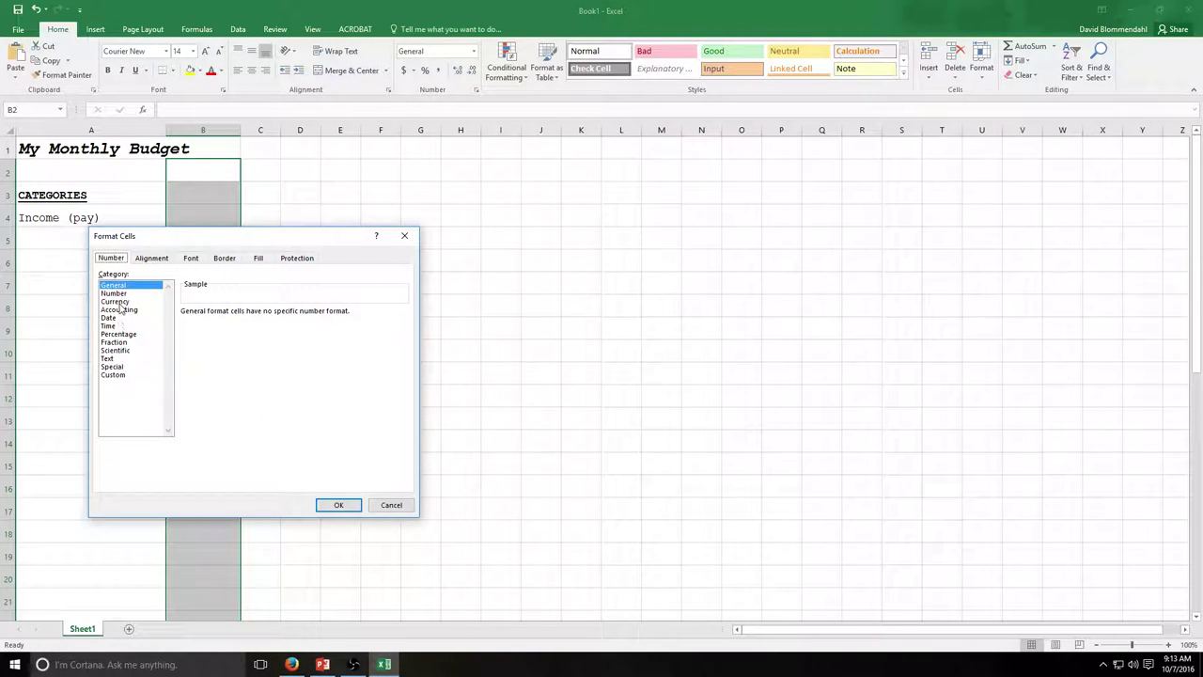
click(117, 301)
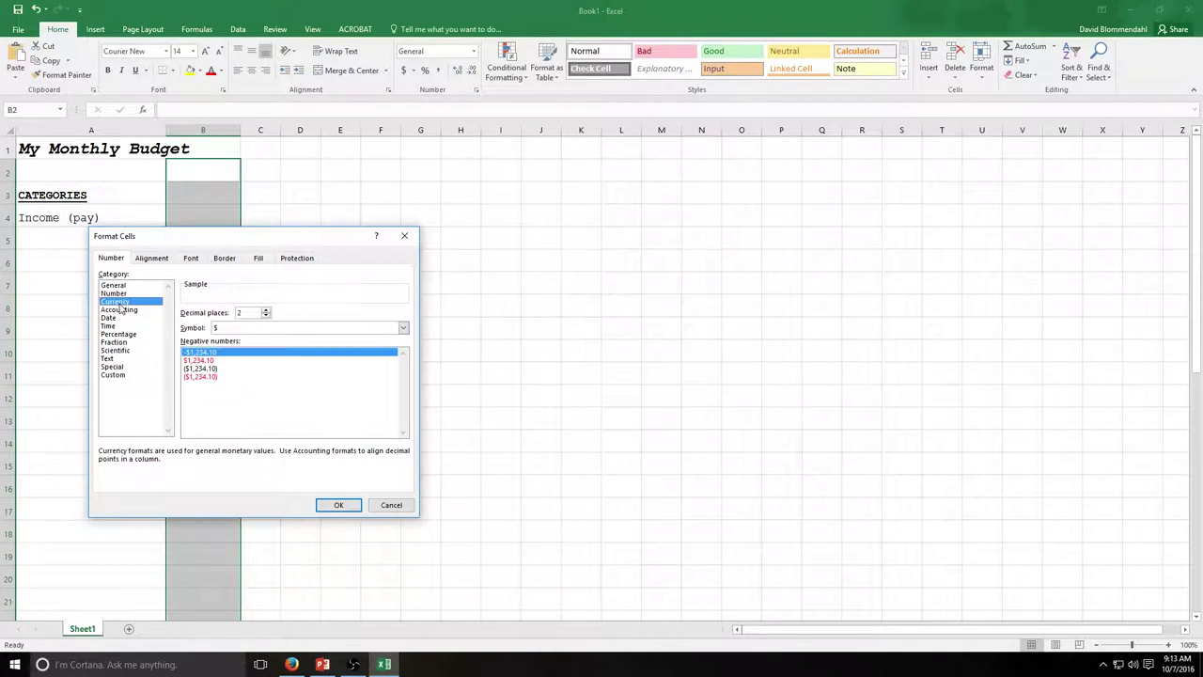
click(338, 506)
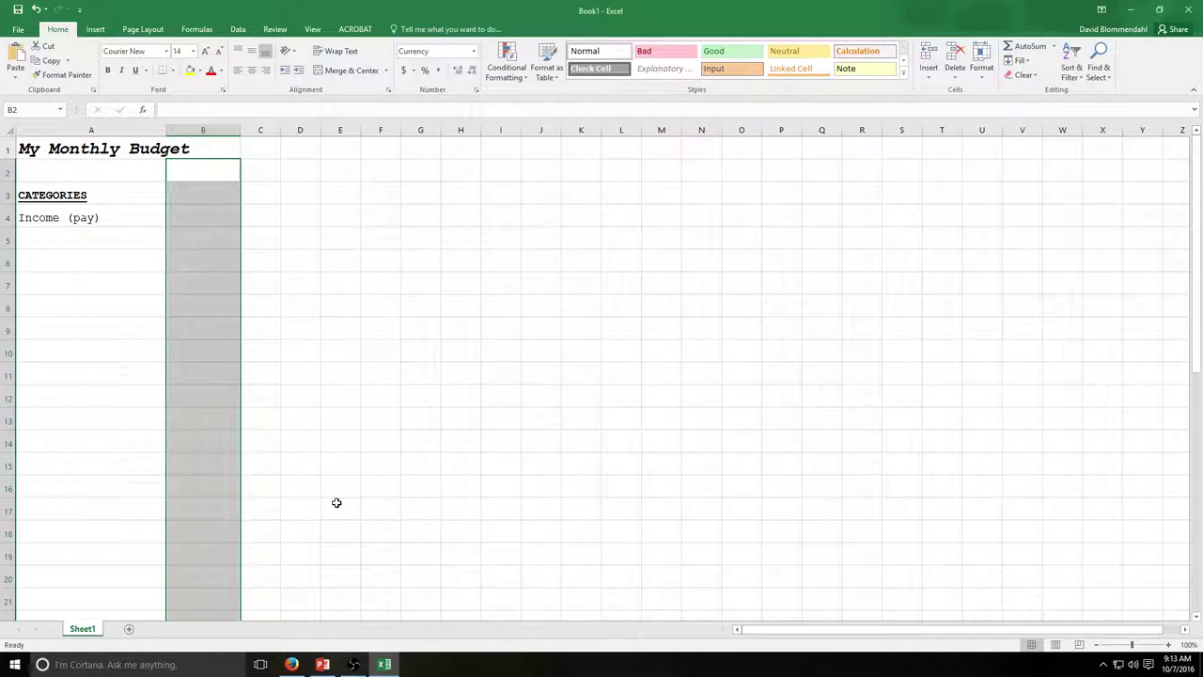
click(88, 241)
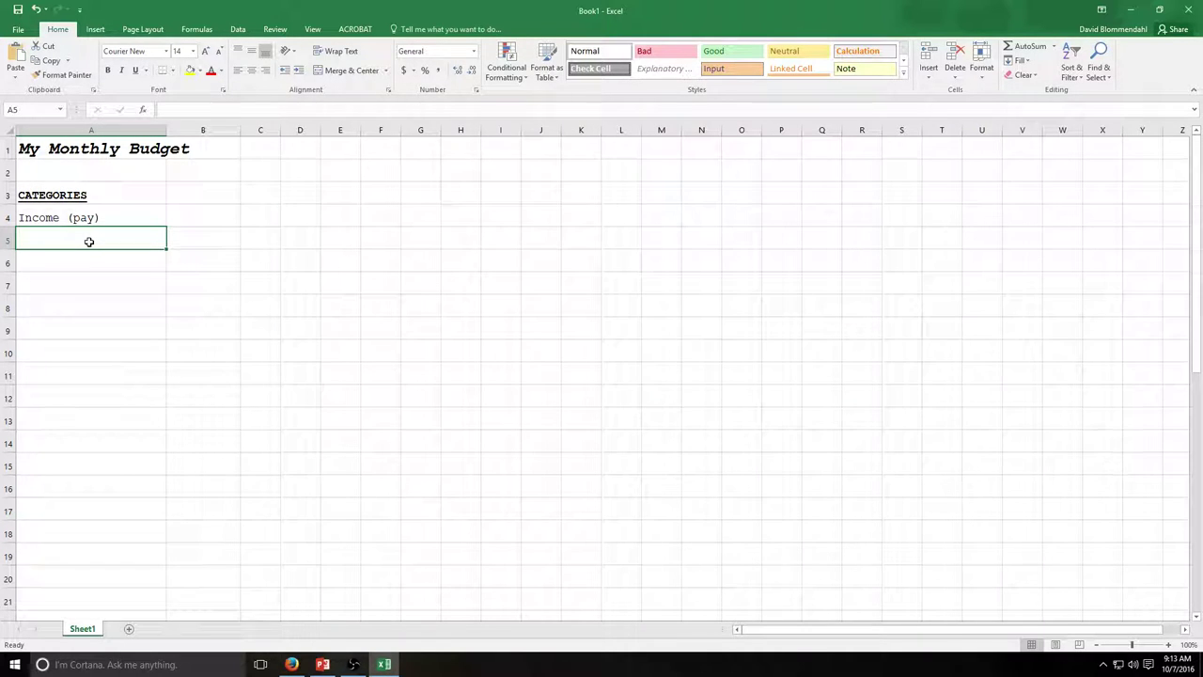
- Enter Rent/Mortgage, Car Payment and Car Insurance in A5 through A7
text(Rent)
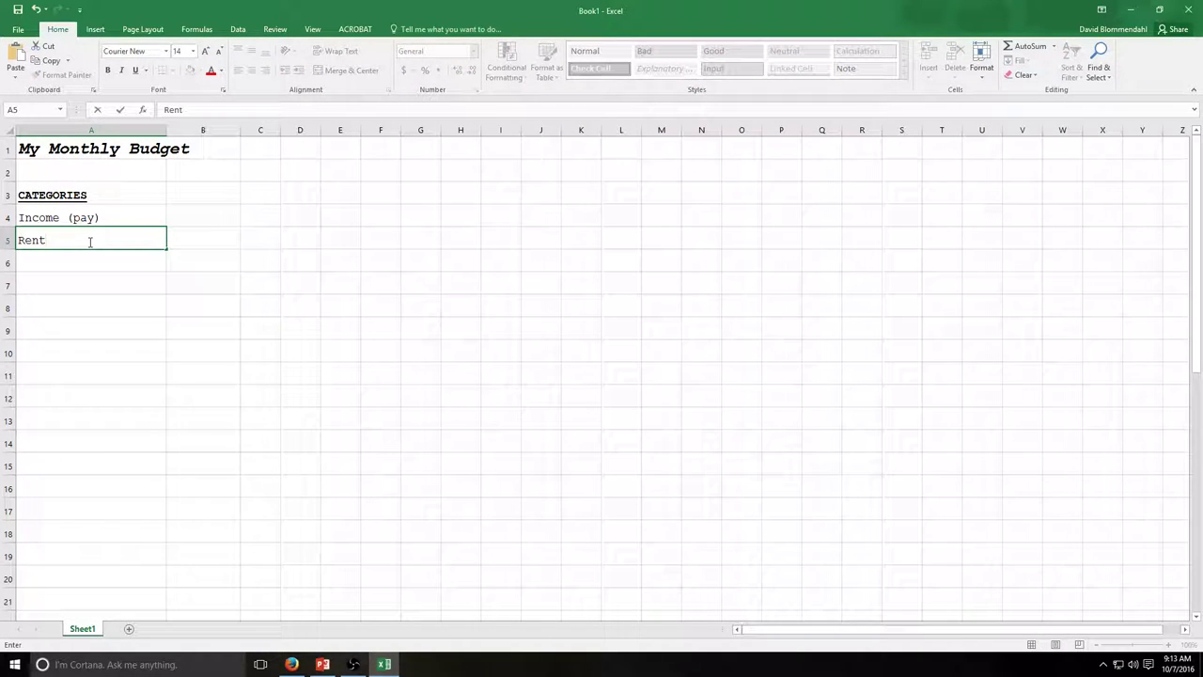
text(/Mortgage)
click(91, 266)
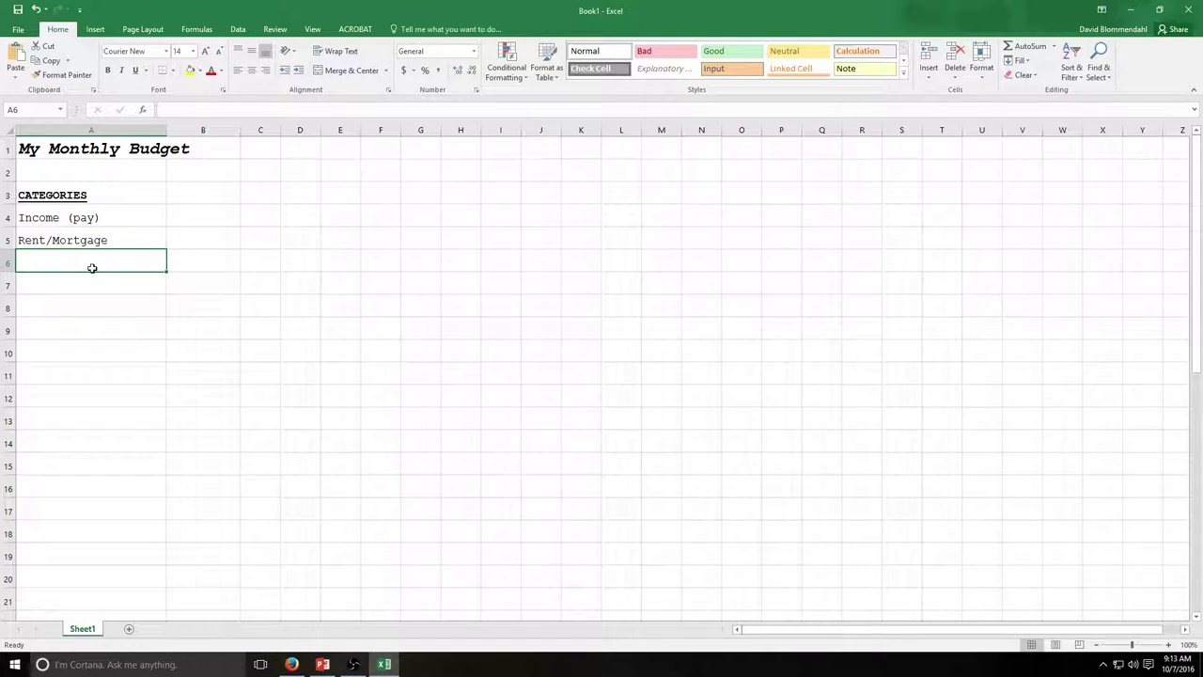
text(Car Payment)
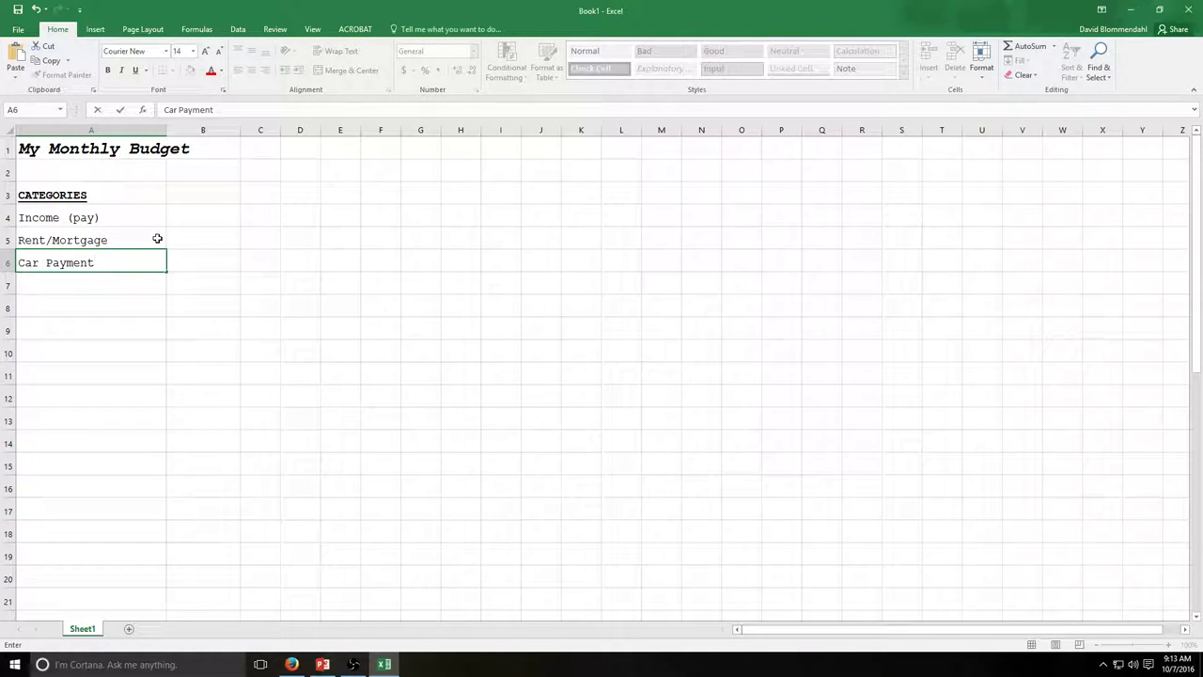
click(120, 287)
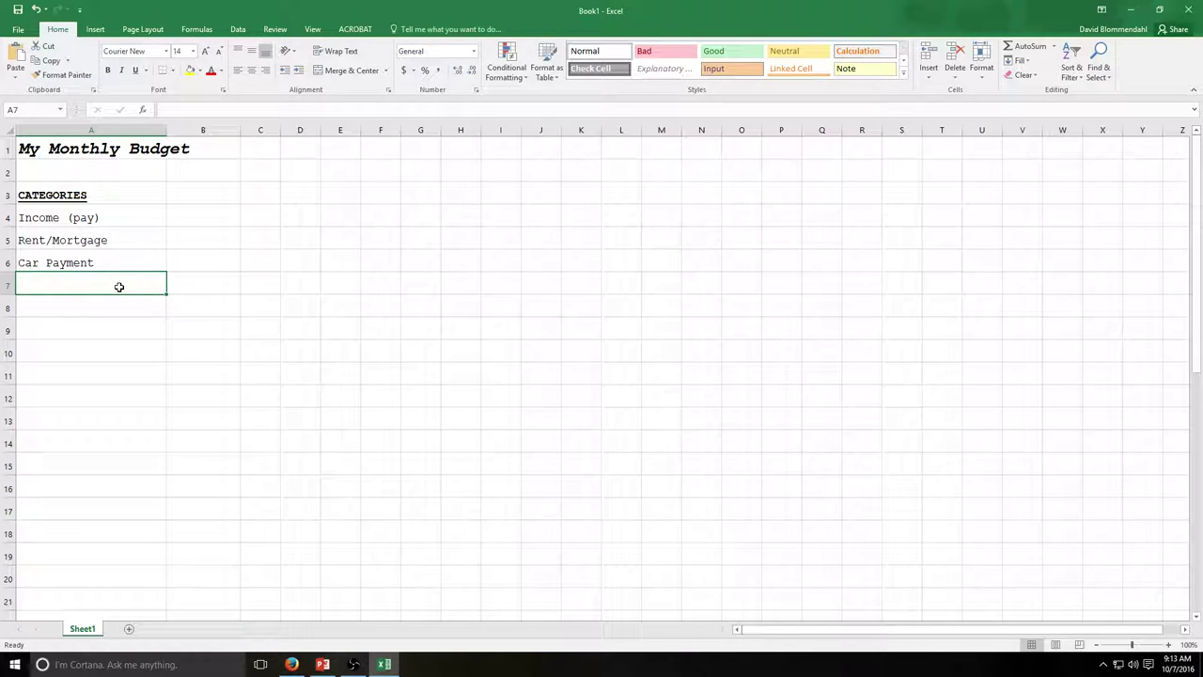
text(Car )
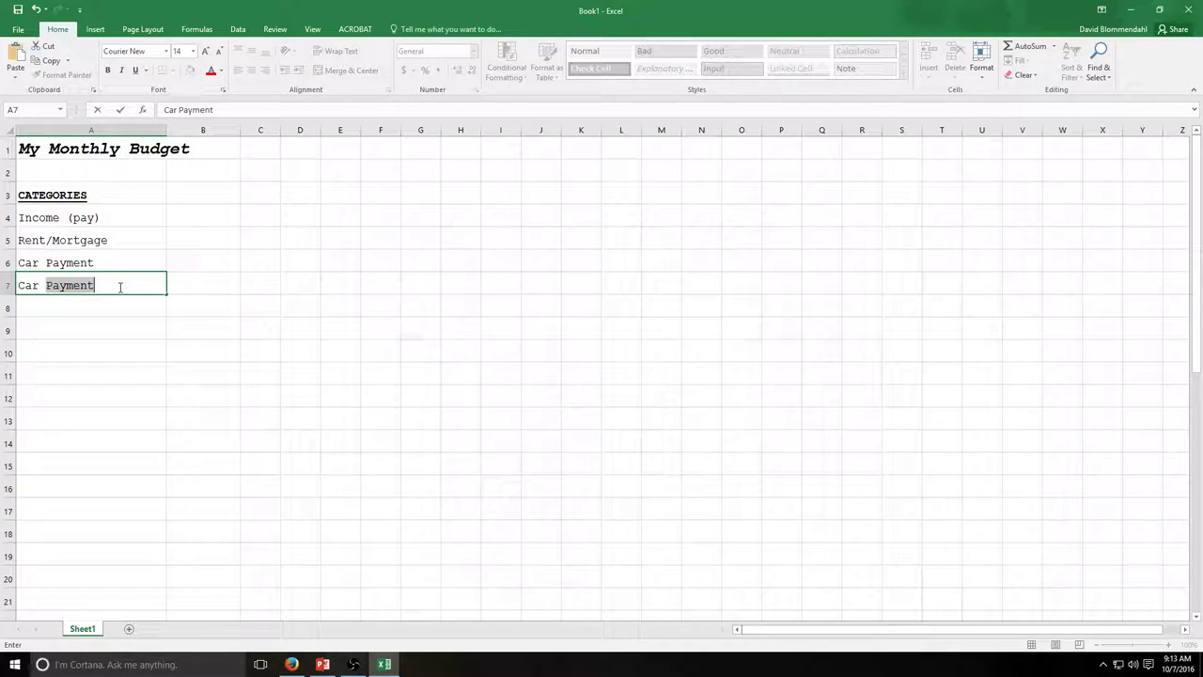
text(Insurance)
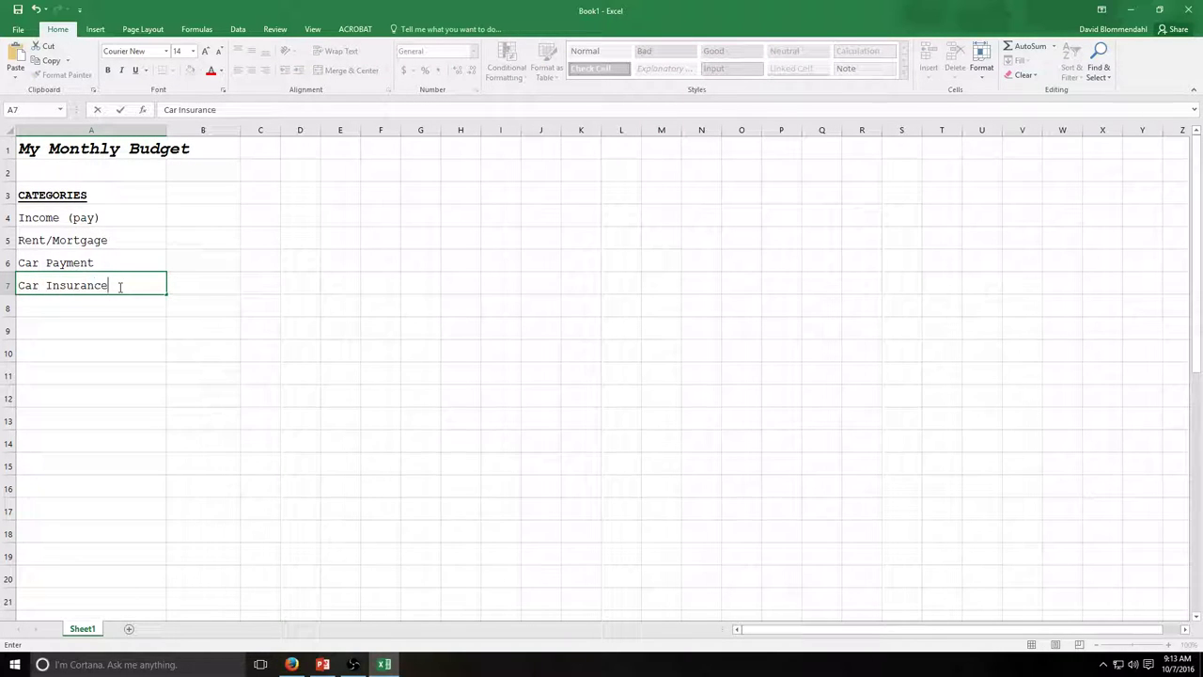
key(Return)
- Enter Home Insurance, Phone (home/cell) and Internet (cable) in A8 through A10
text(R)
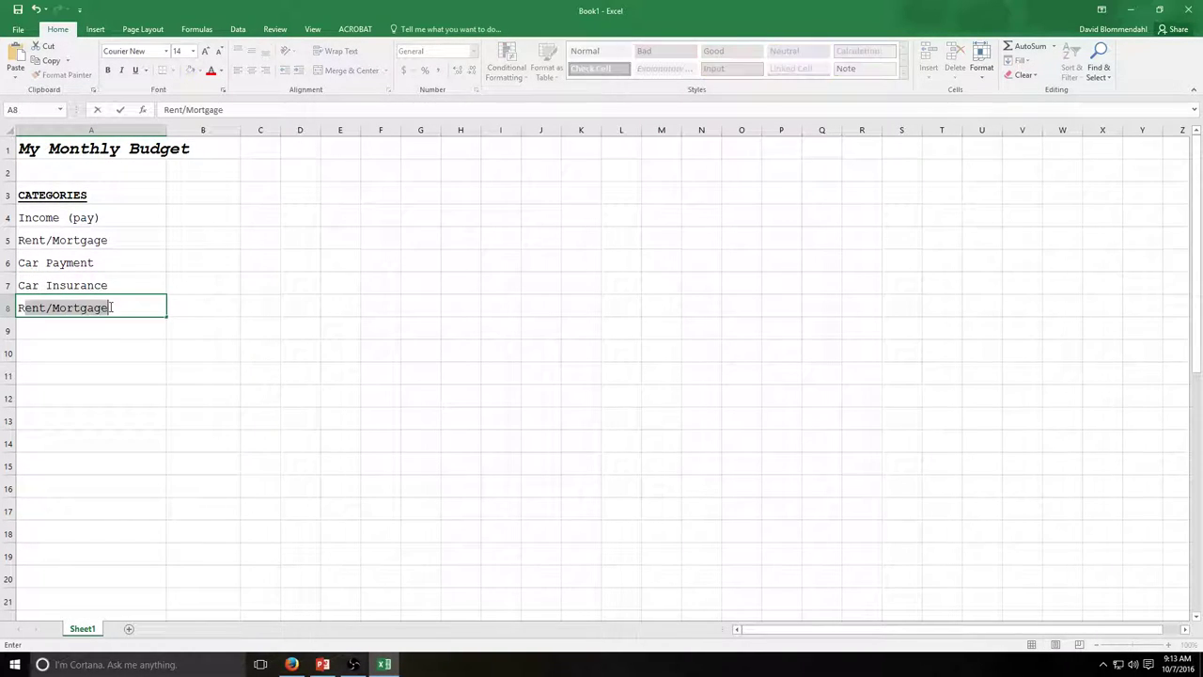
key(BackSpace)
key(BackSpace)
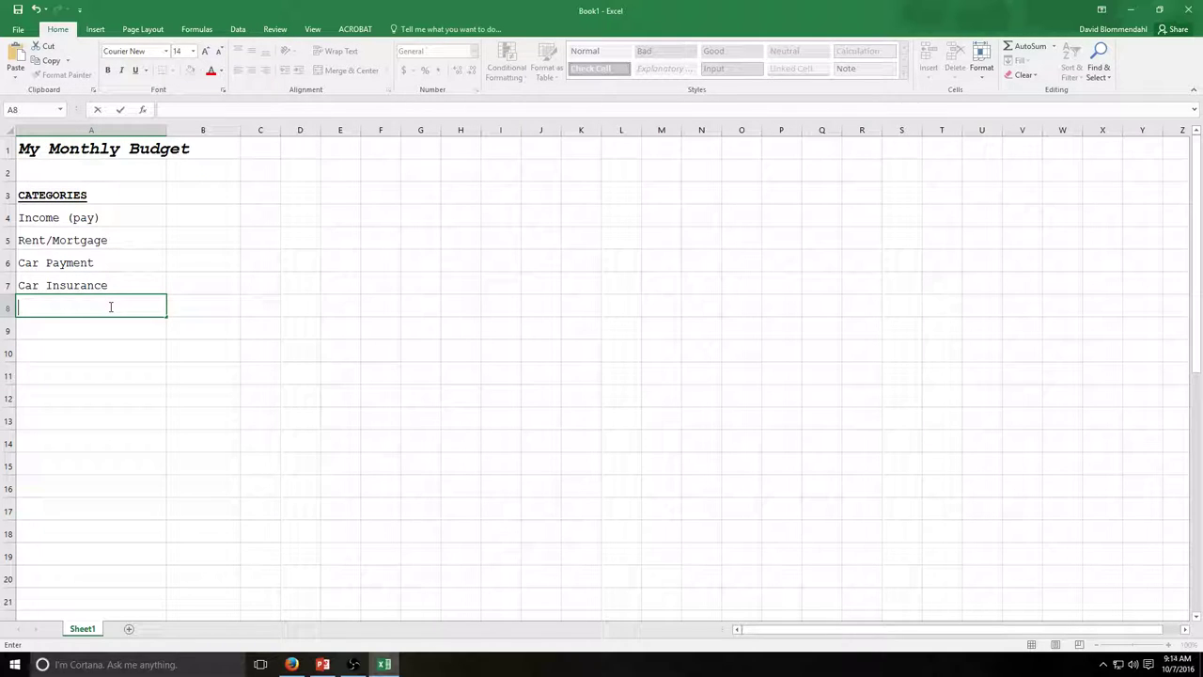
text(Home In)
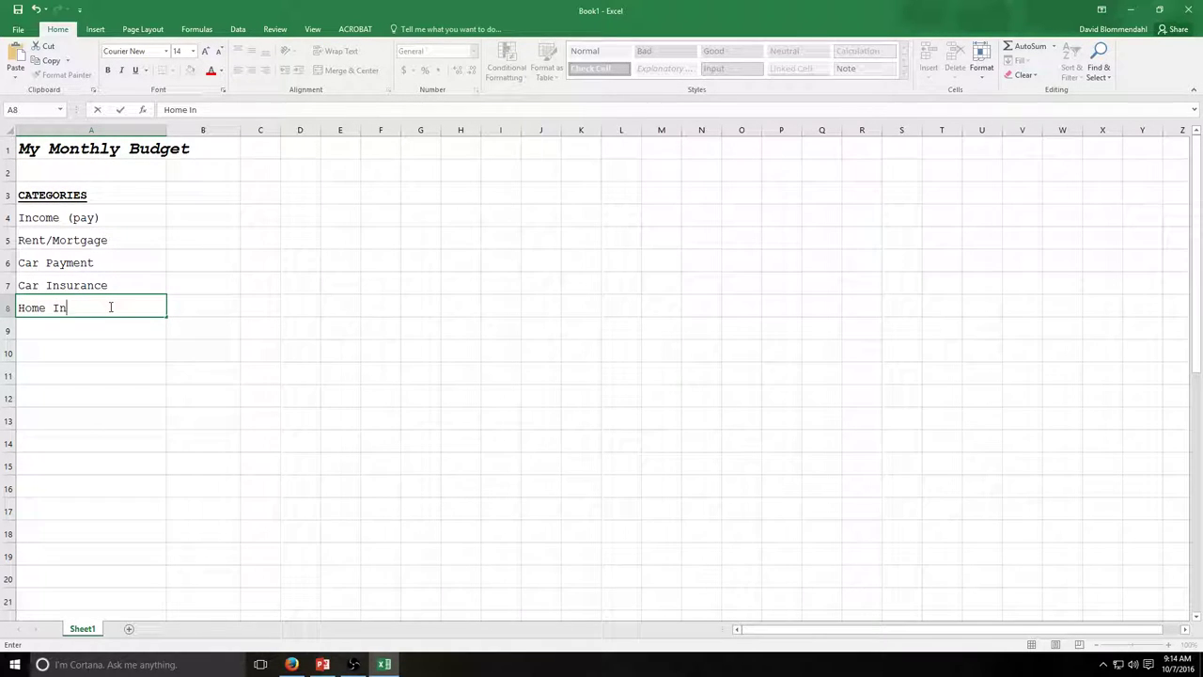
text(surance)
click(96, 329)
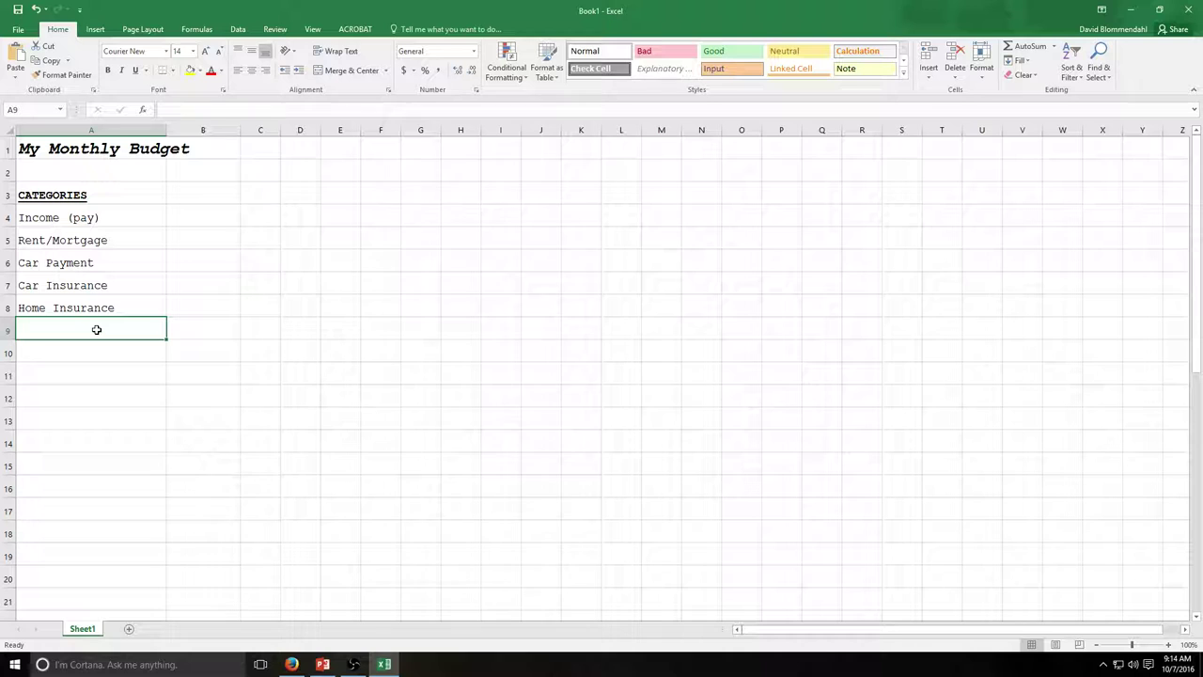
text(Phone)
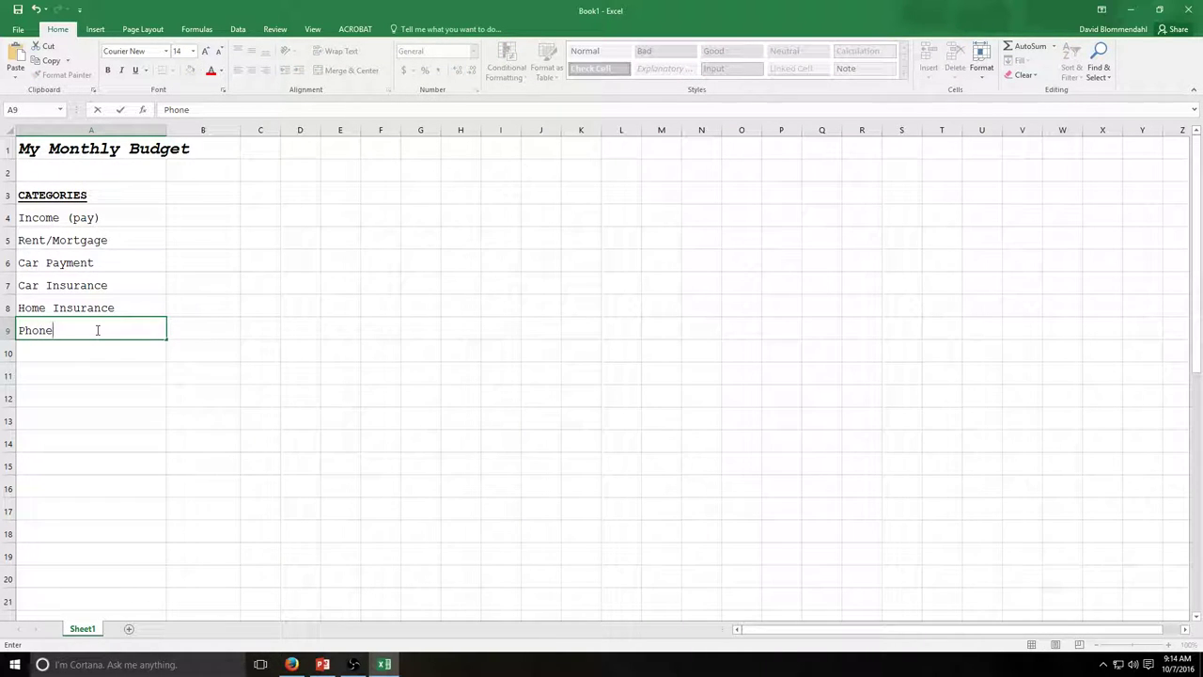
text( (home/cell))
key(Return)
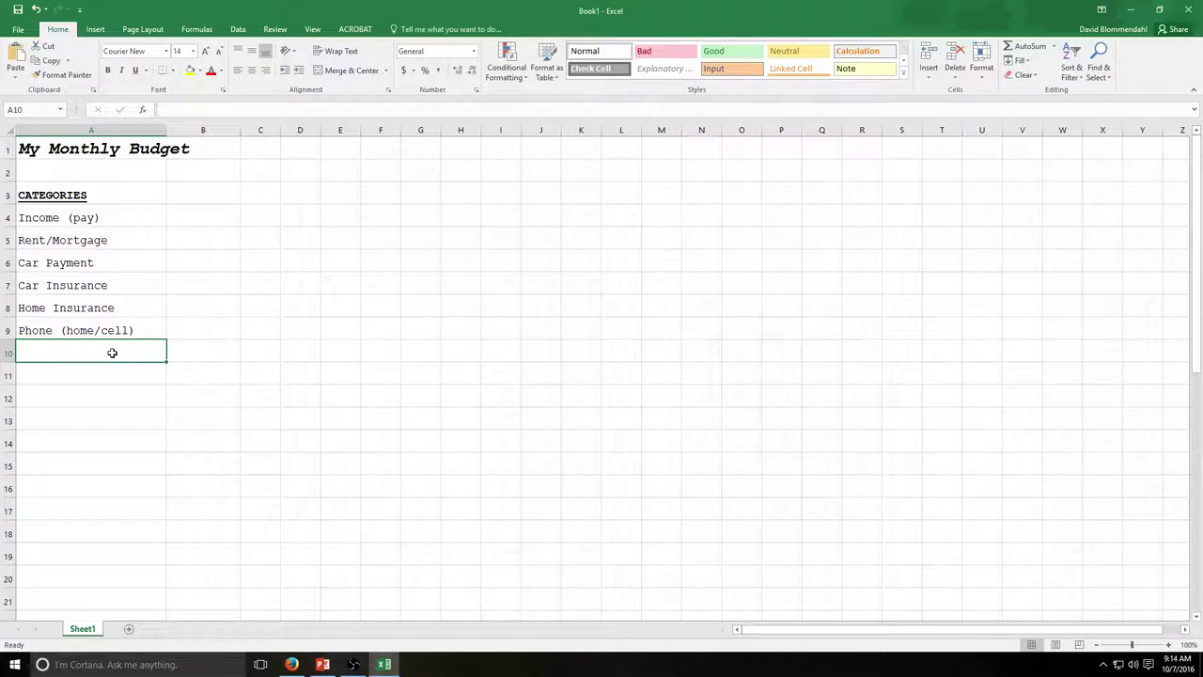
text(Internet)
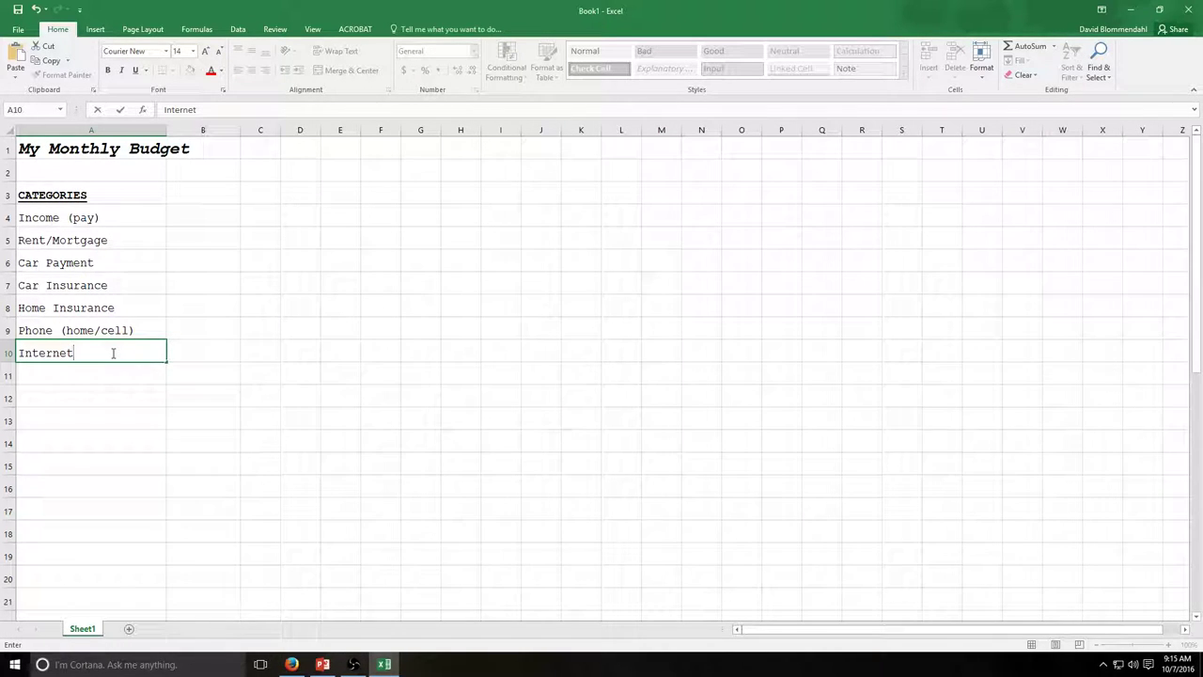
text((cable)
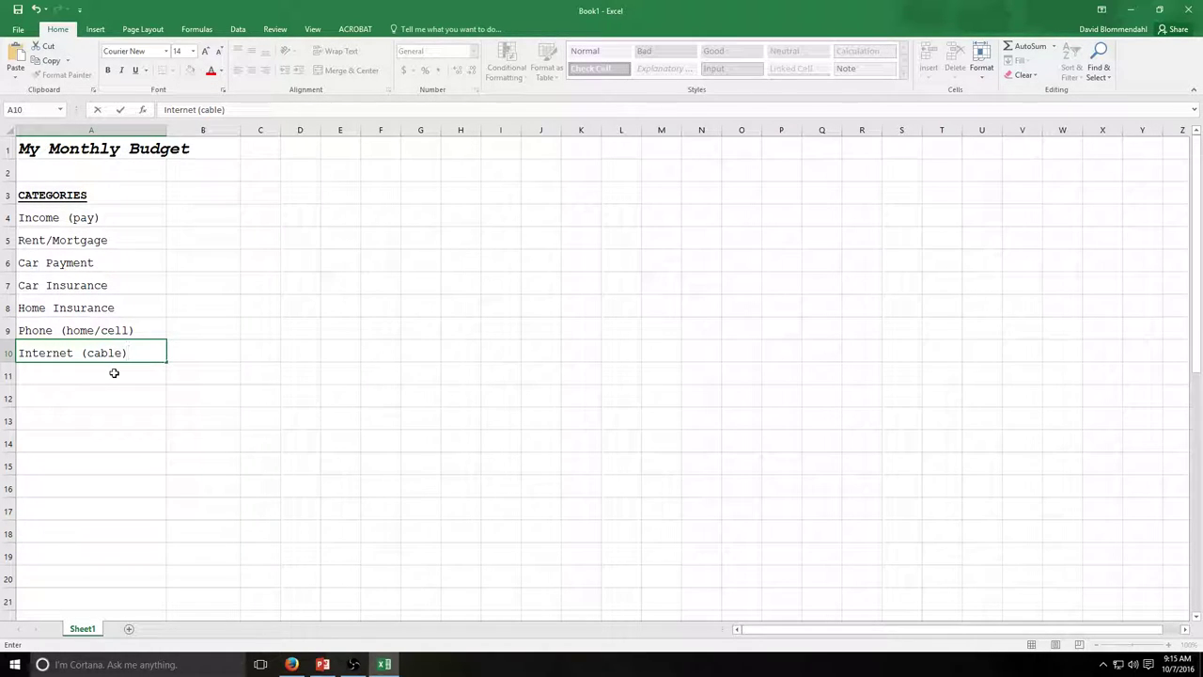
- Add Electric, Gas and Water in A11 through A13
click(113, 373)
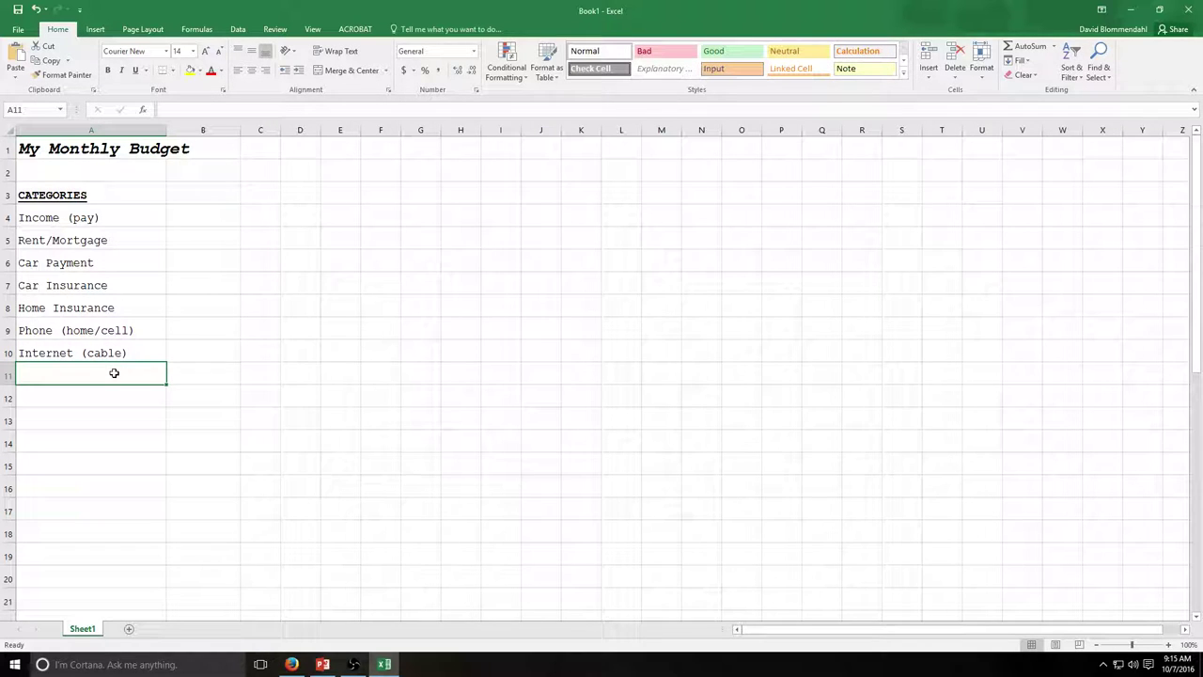
text(Electir)
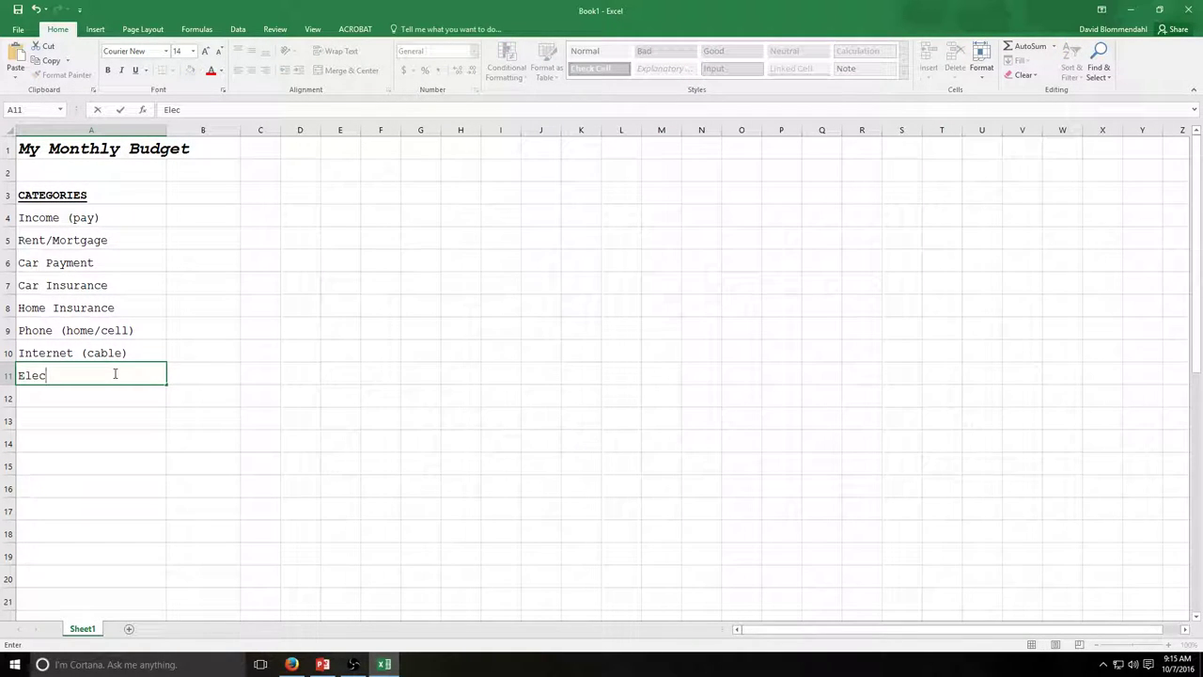
key(BackSpace)
key(BackSpace)
text(ric)
click(114, 397)
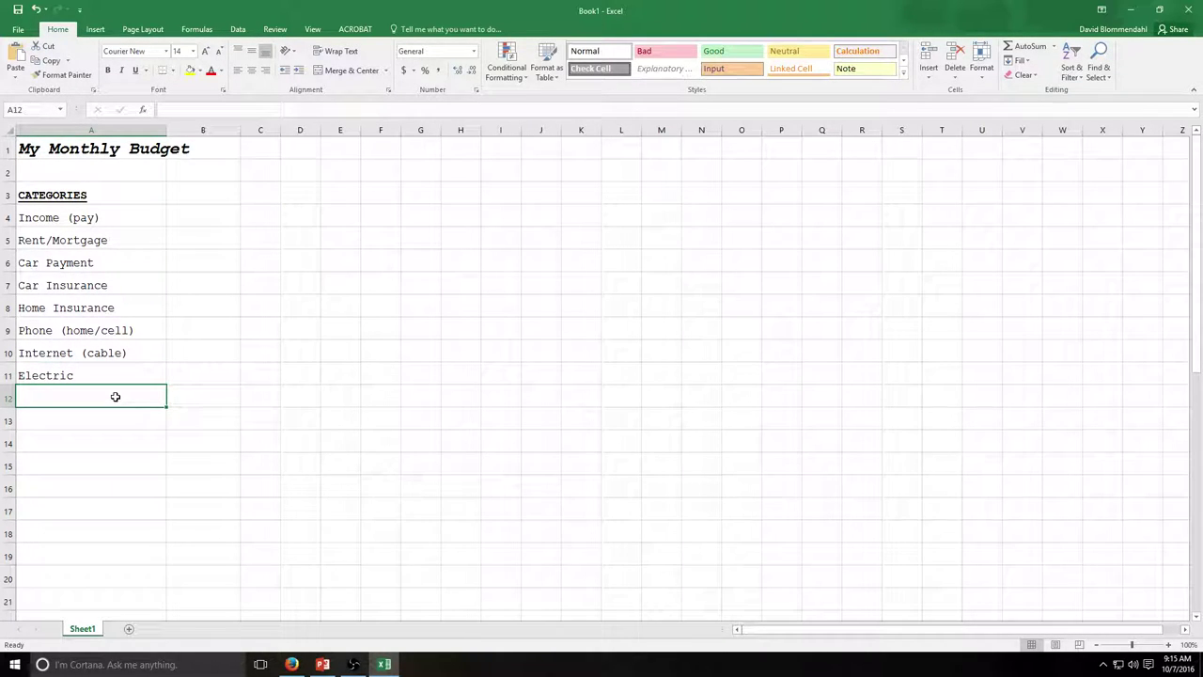
text(Gas)
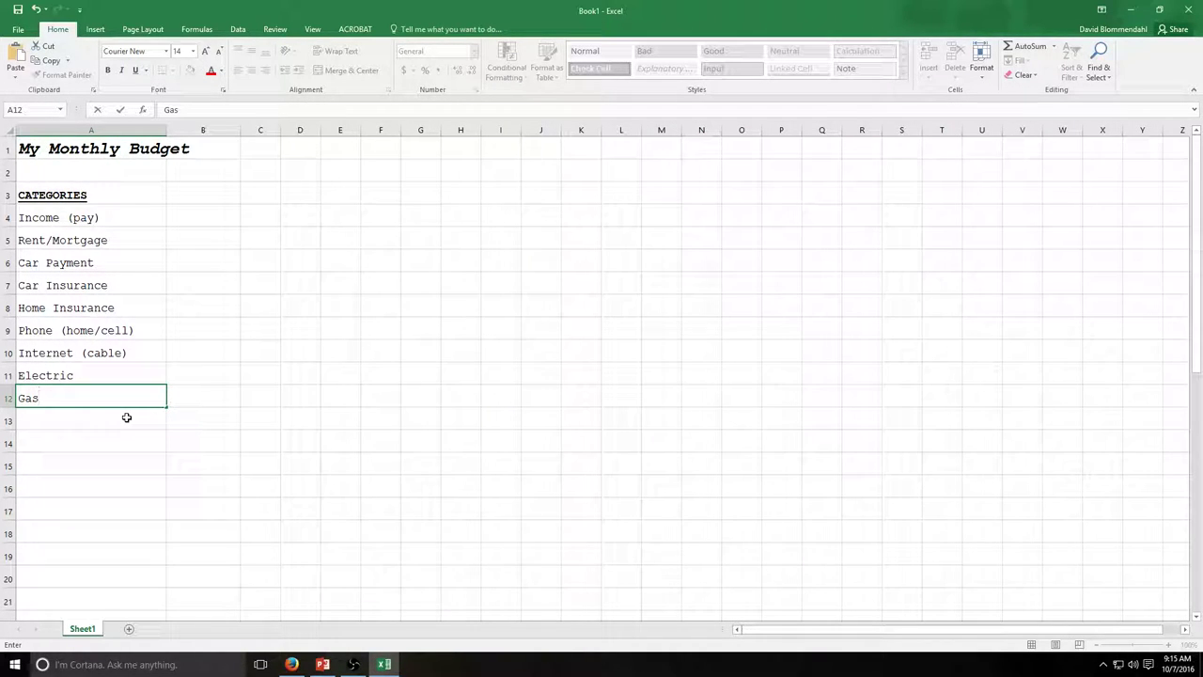
key(Return)
text(Water)
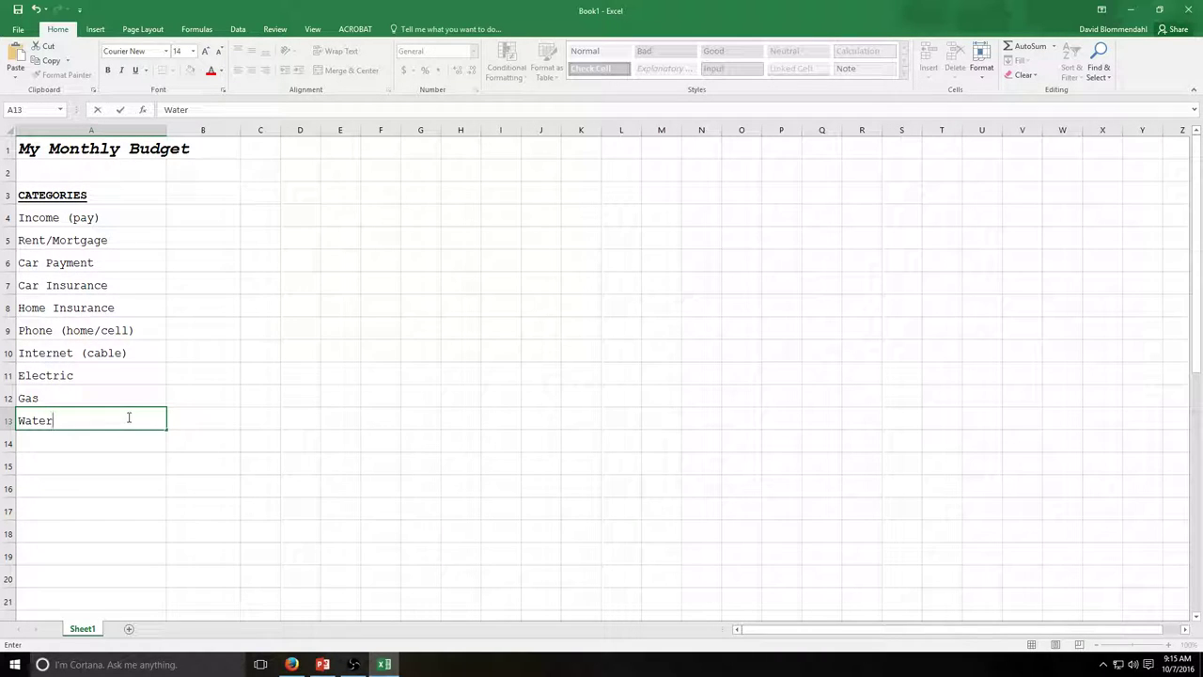
click(95, 441)
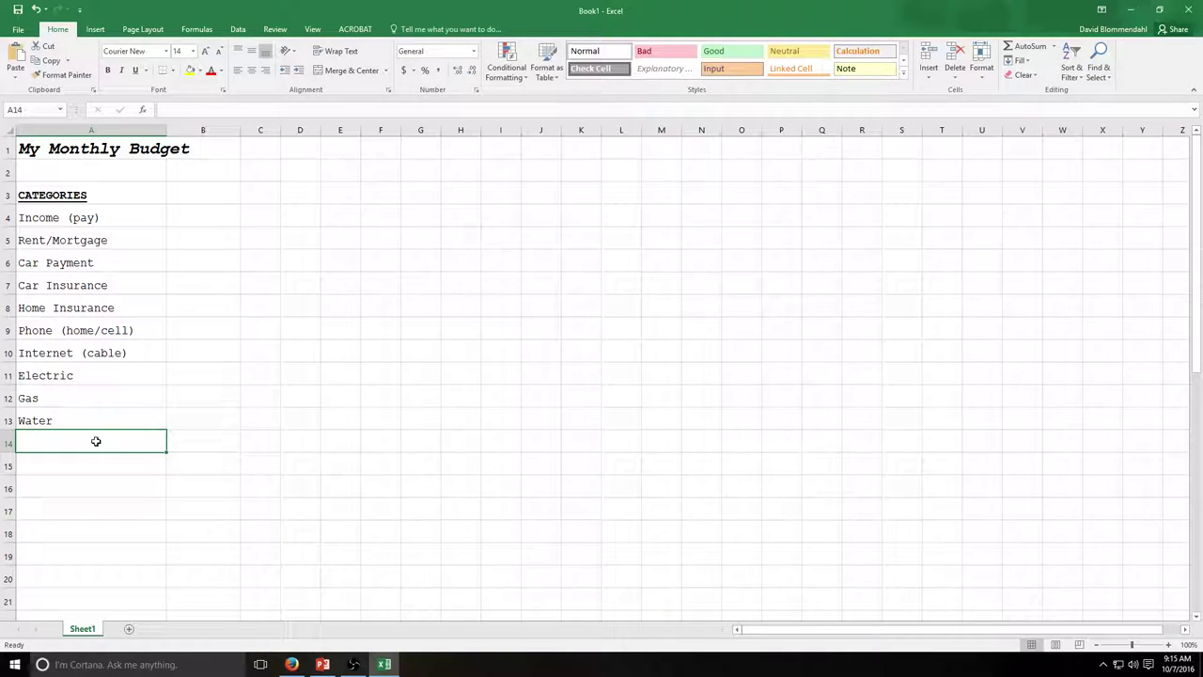
- Add Gas/Car Manitenence, Groceries, Clothing, Savings and Miscellaneous below Water
text(Gas/)
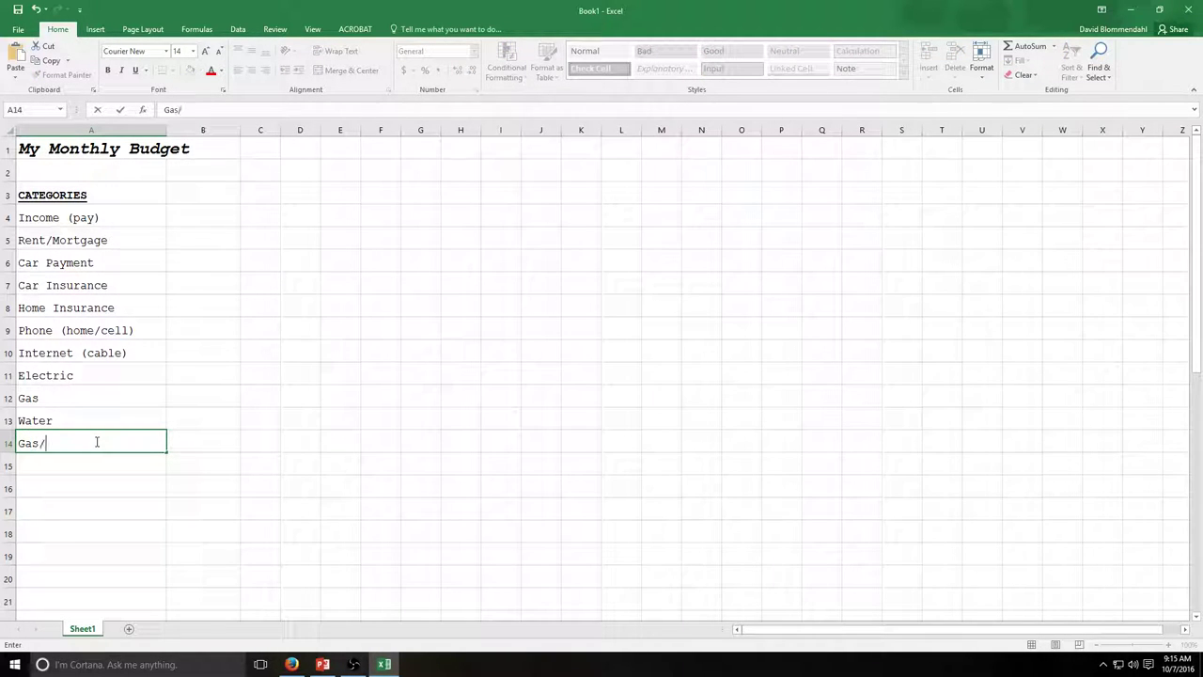
text(Car Manitene)
text(nce)
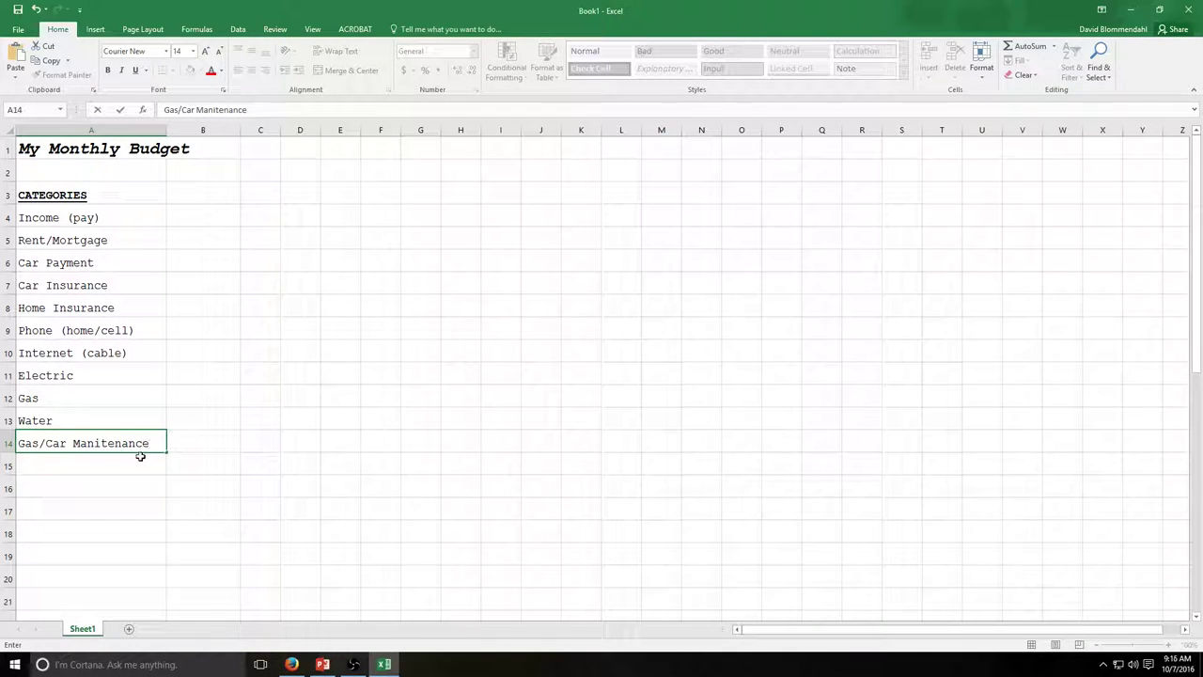
click(138, 465)
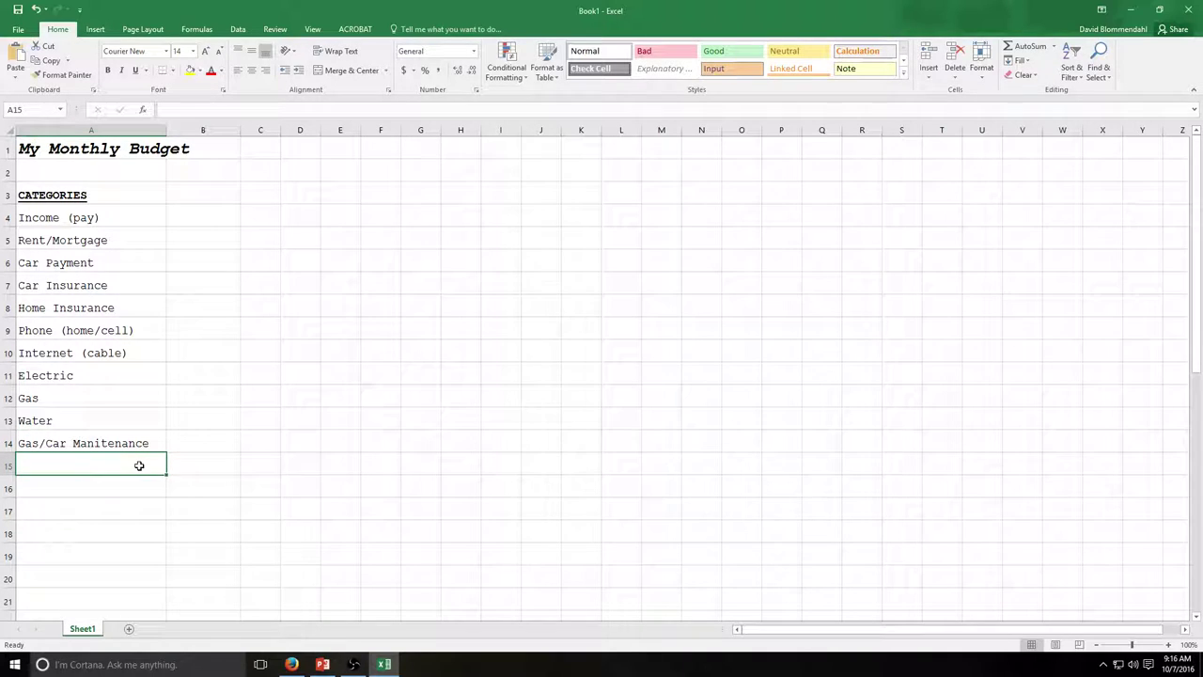
text(Grocer)
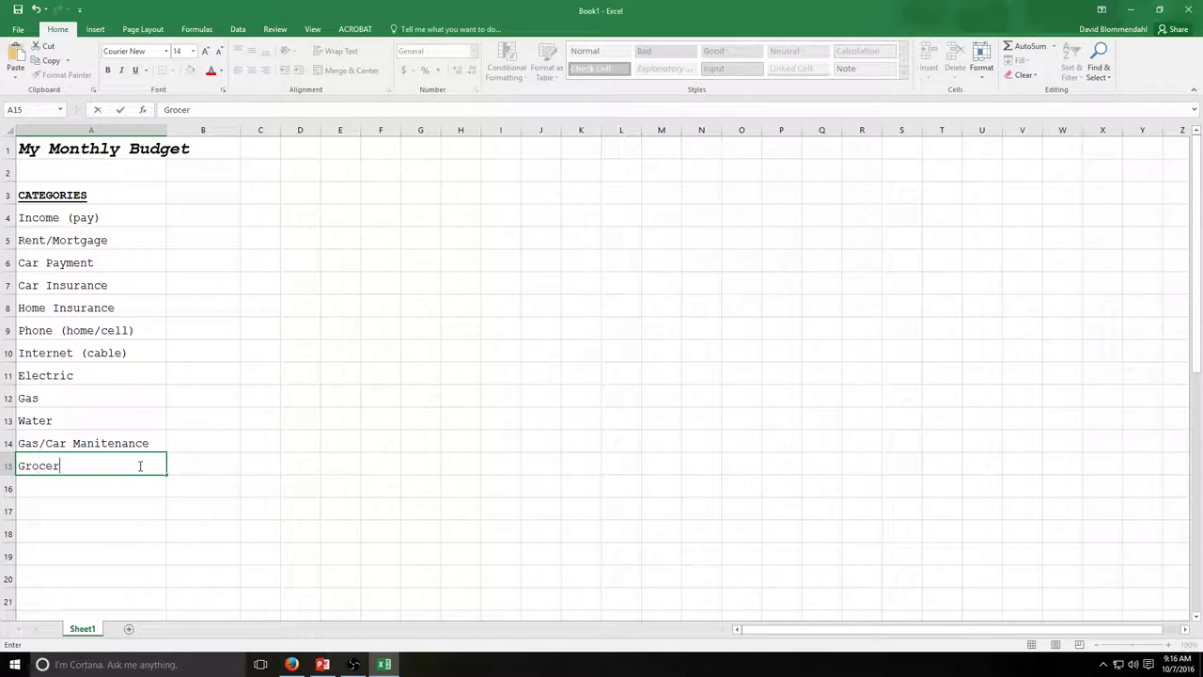
text(ies)
click(120, 488)
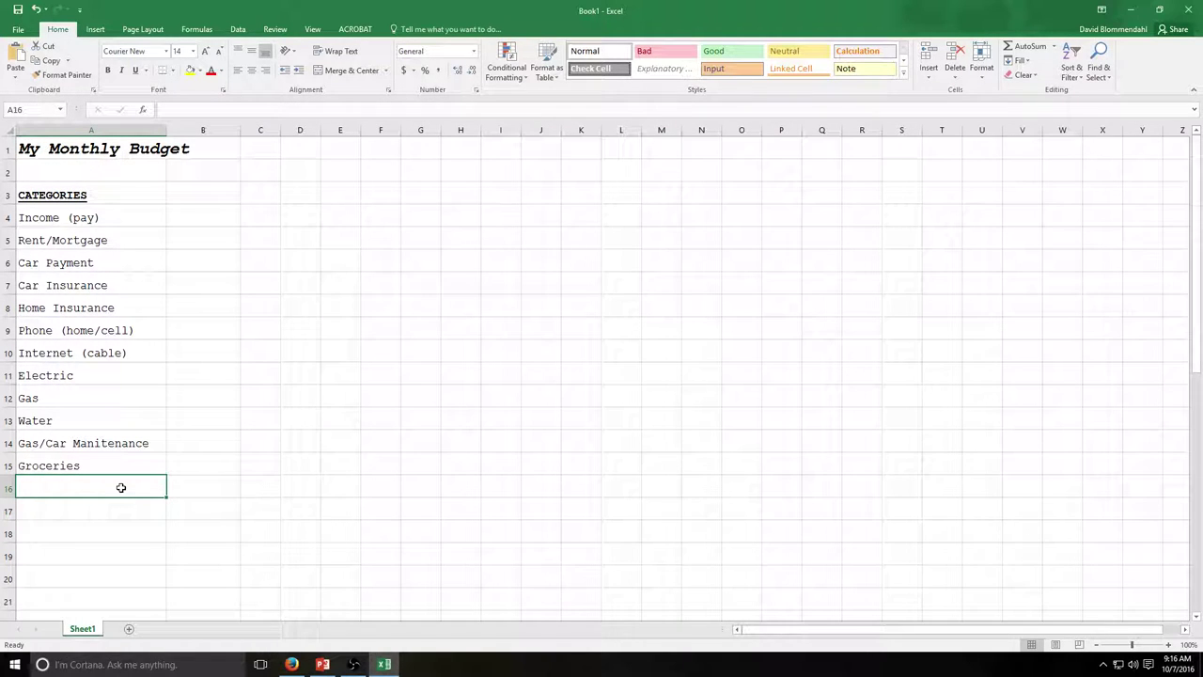
text(Clothing)
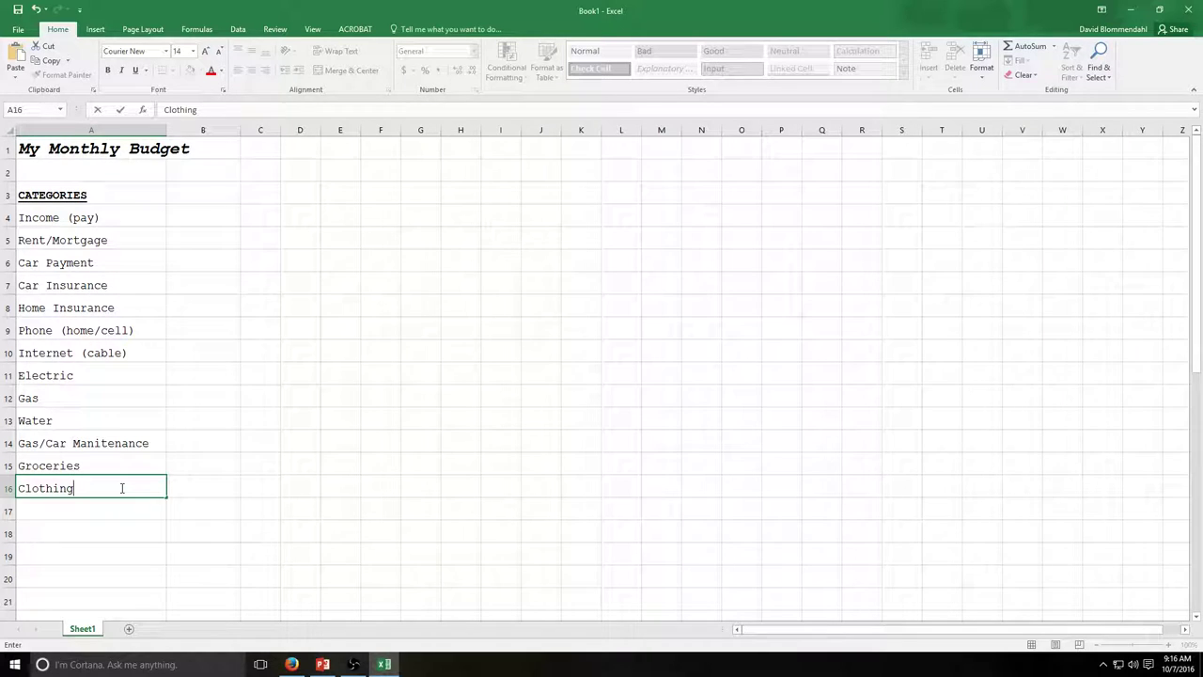
click(120, 508)
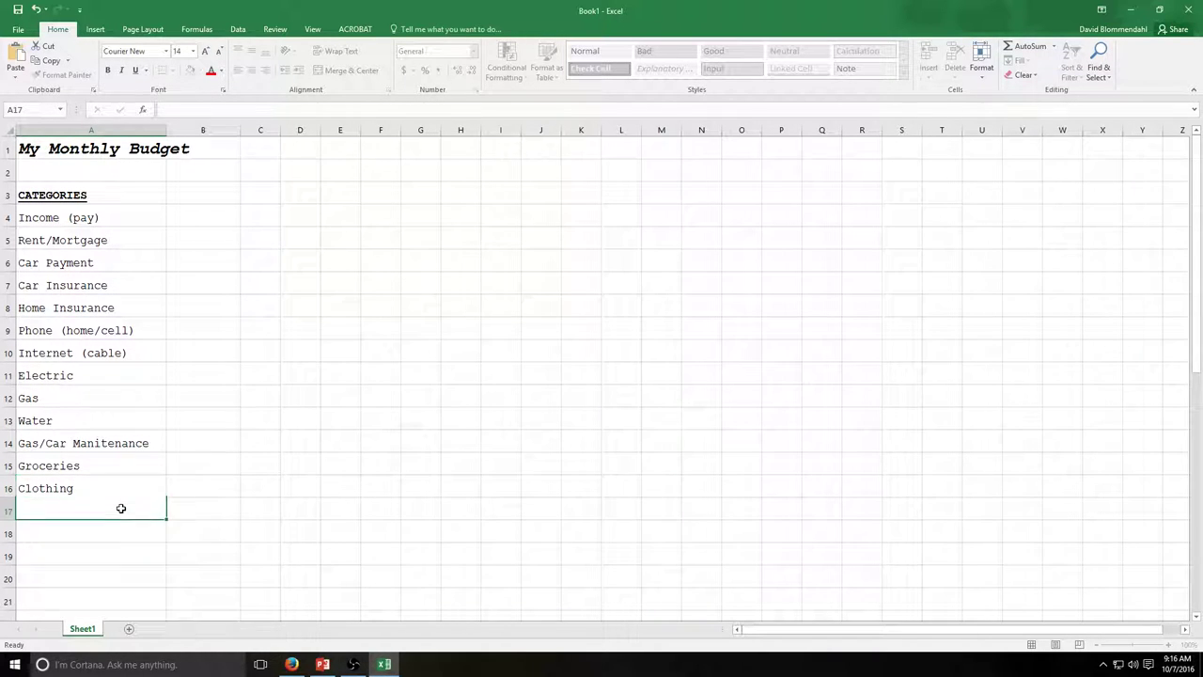
text(Savings)
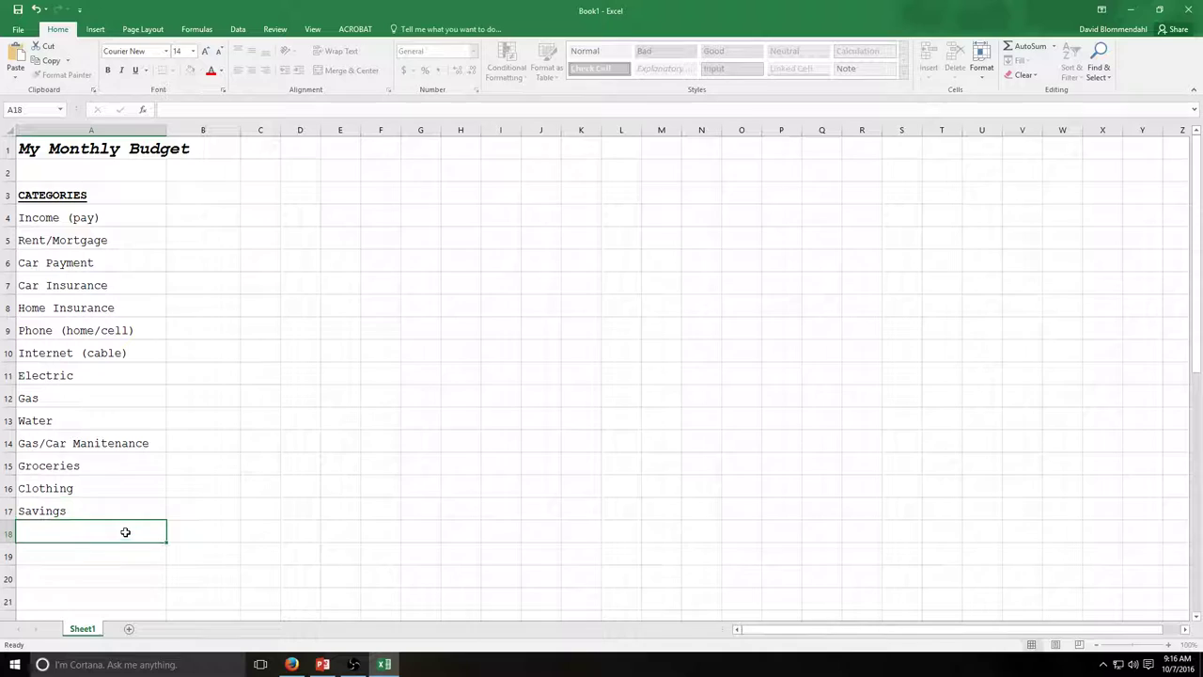
text(M)
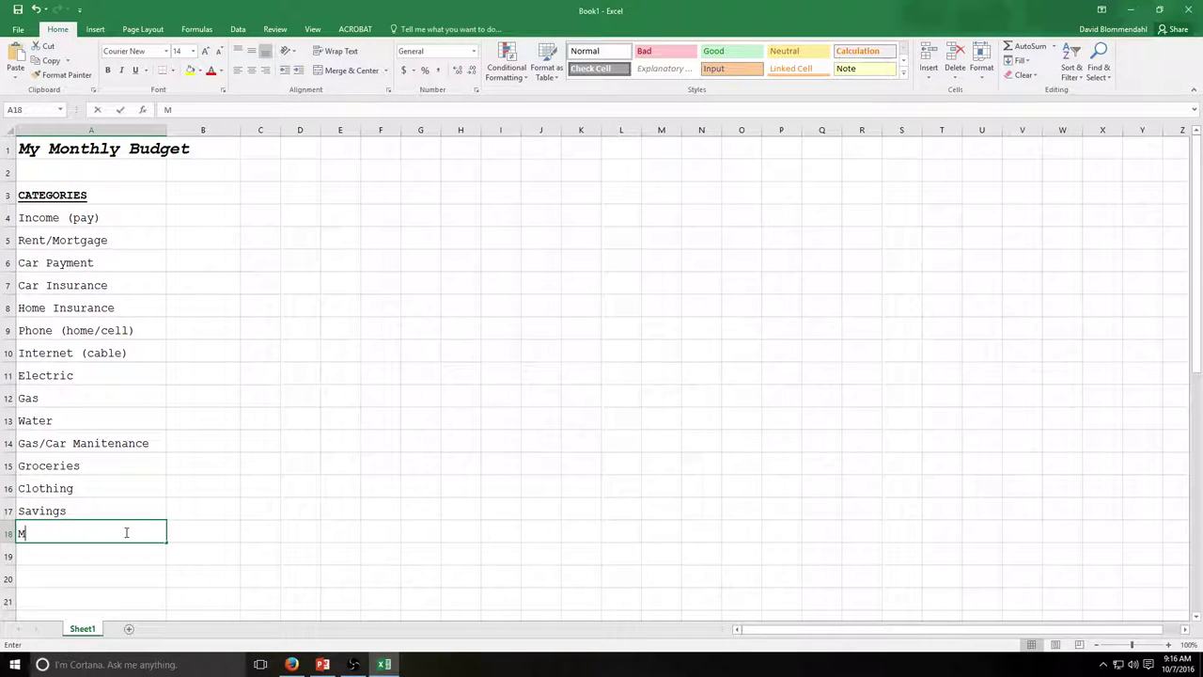
text(iscella)
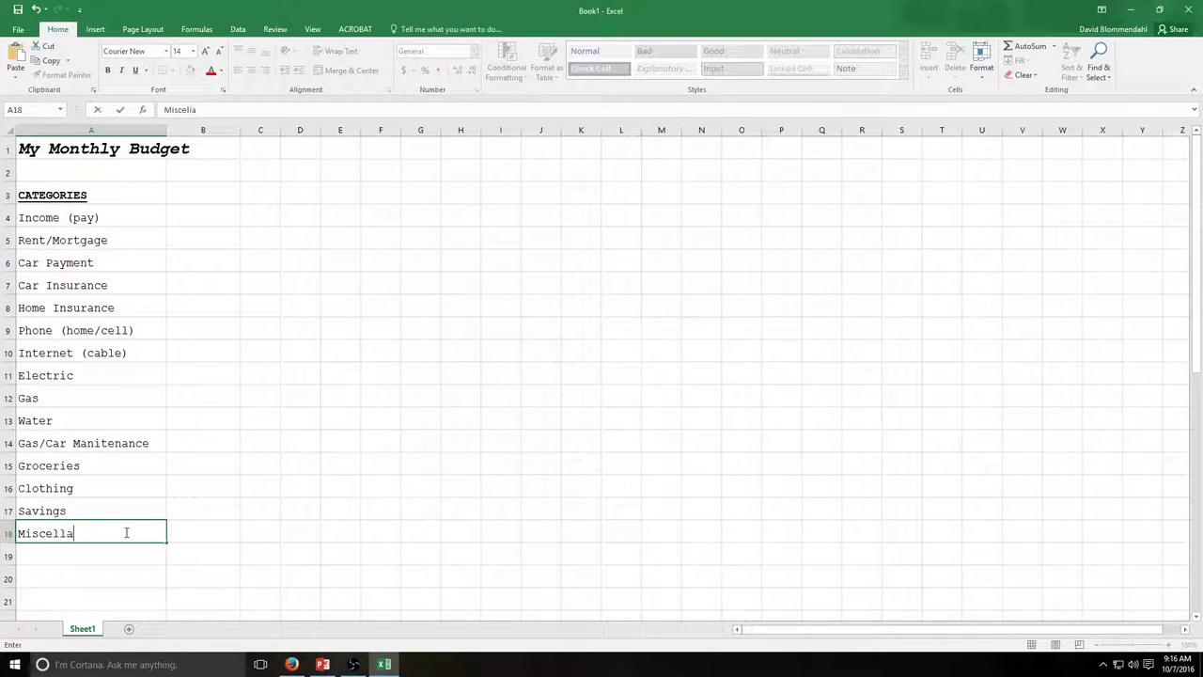
text(neous)
- Insert a blank row above Rent/Mortgage, below Income (pay)
click(9, 240)
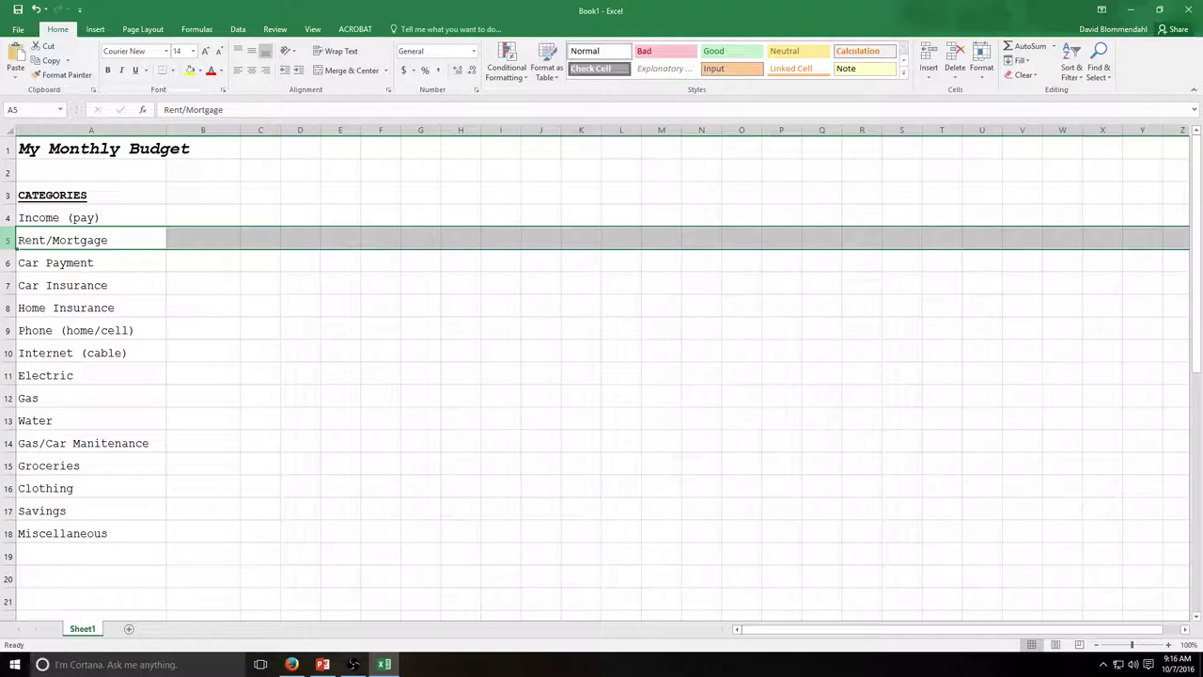
right_click(10, 241)
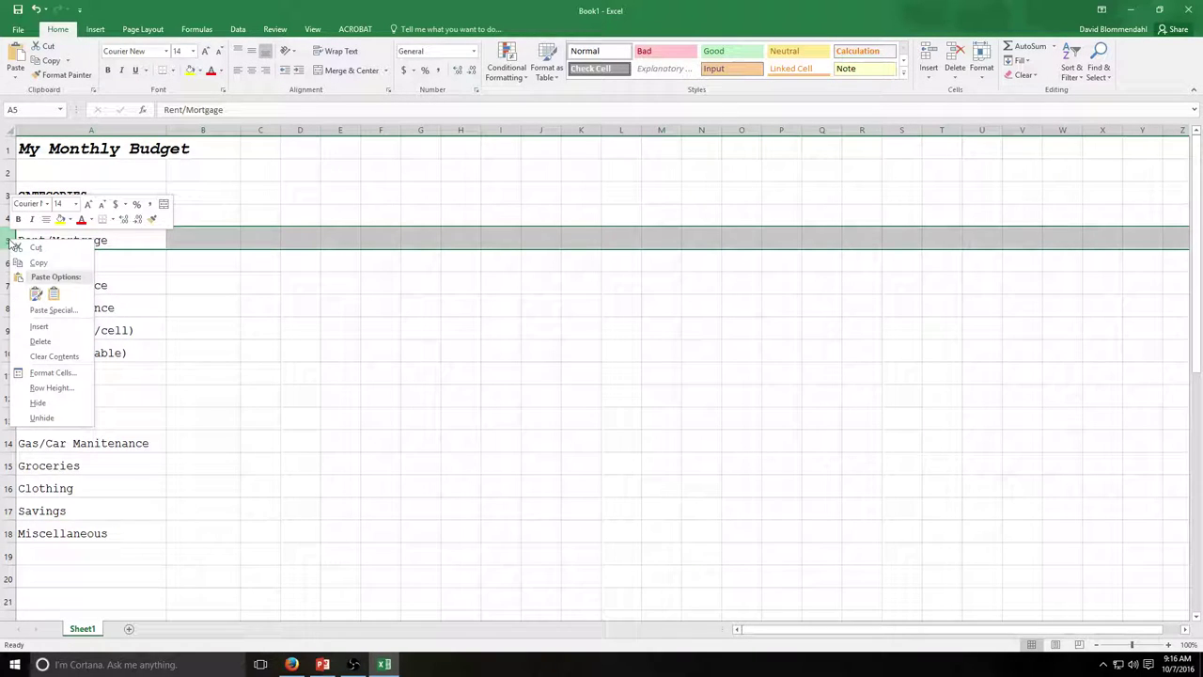
click(39, 326)
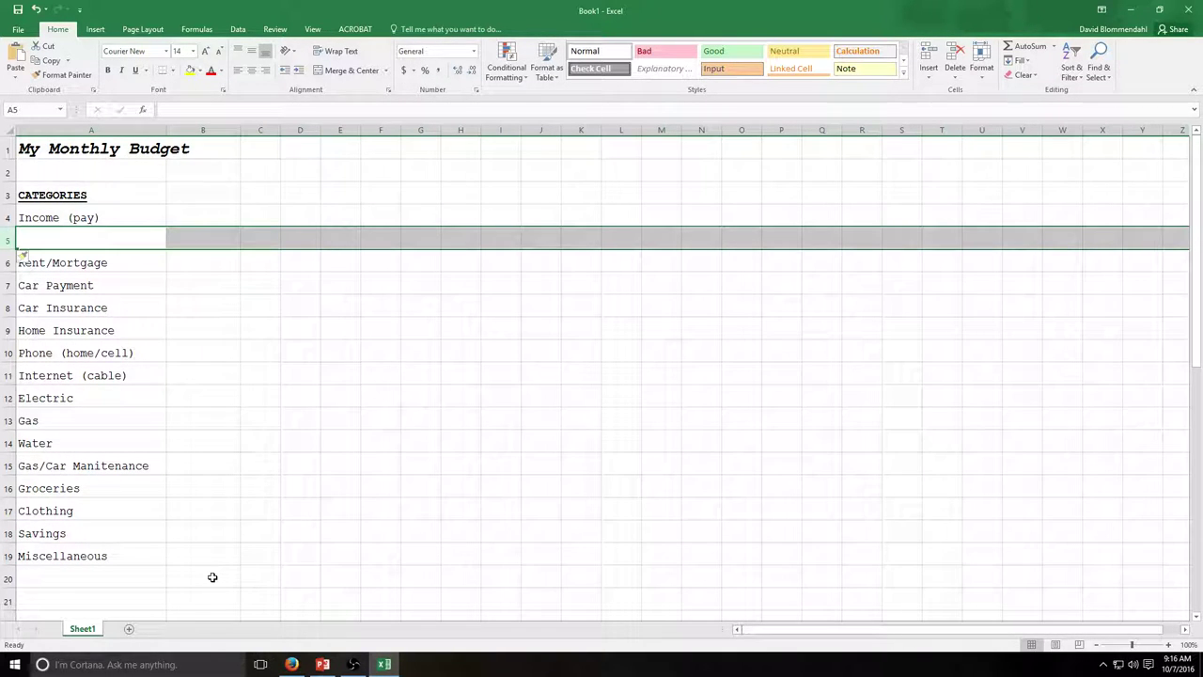
- Add a bold 'TOTAL' label in A20 below Miscellaneous
click(123, 578)
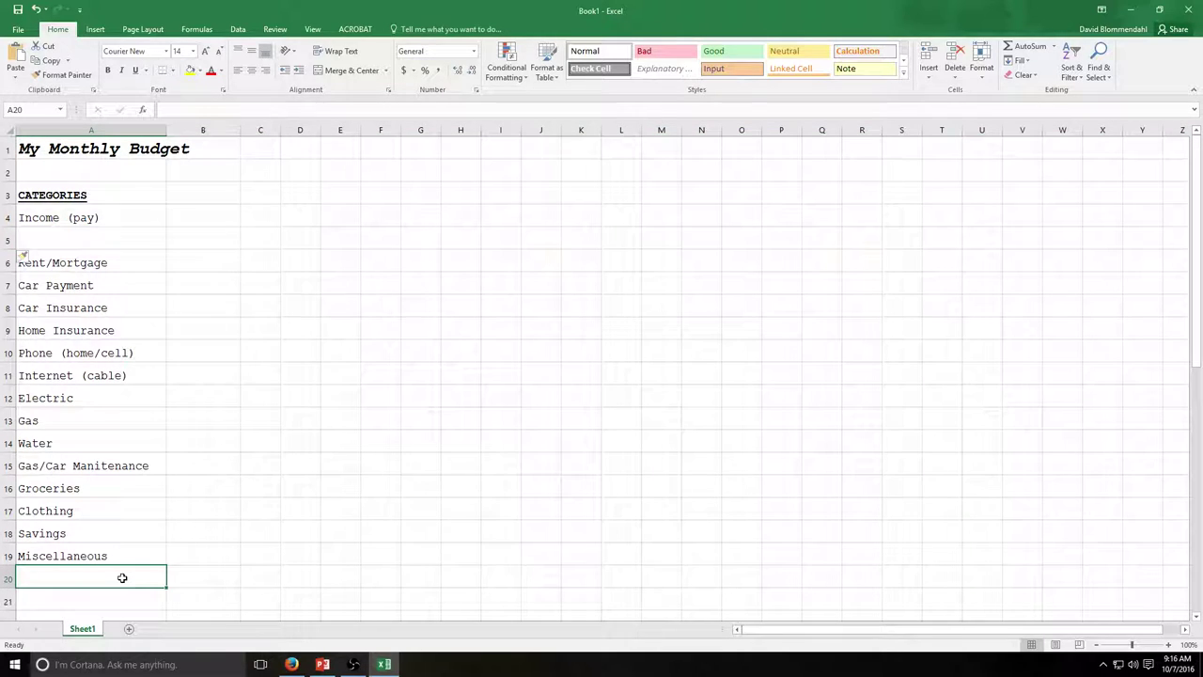
text(TOTAL)
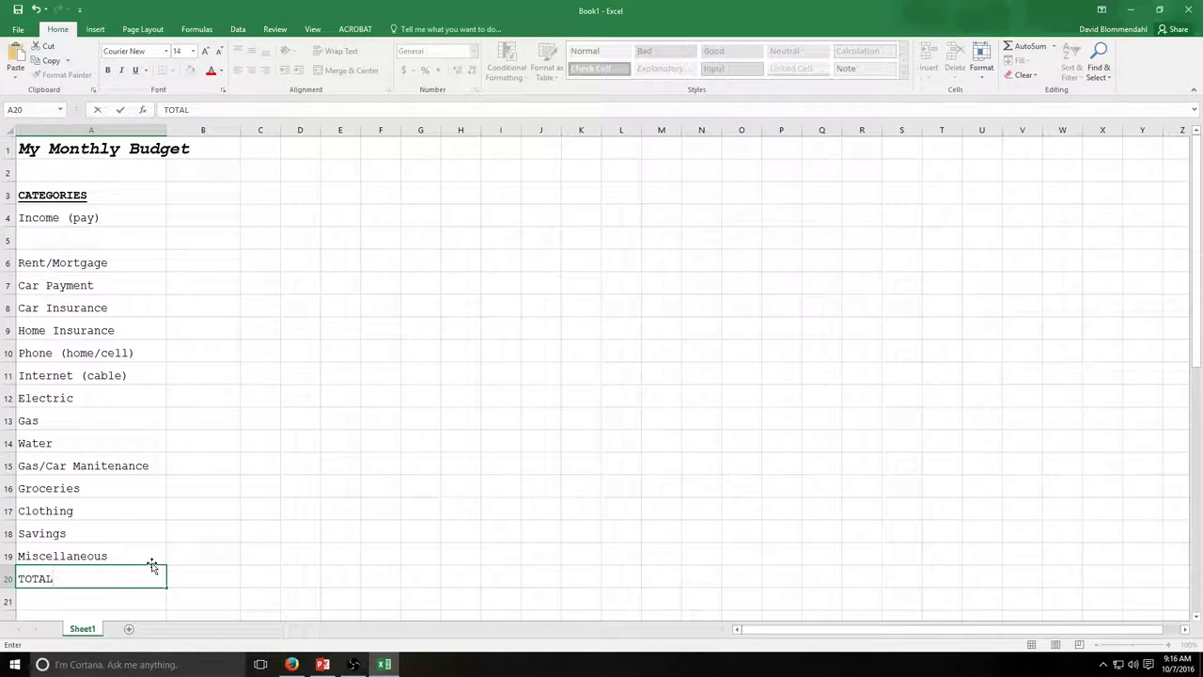
drag(62, 578, 23, 576)
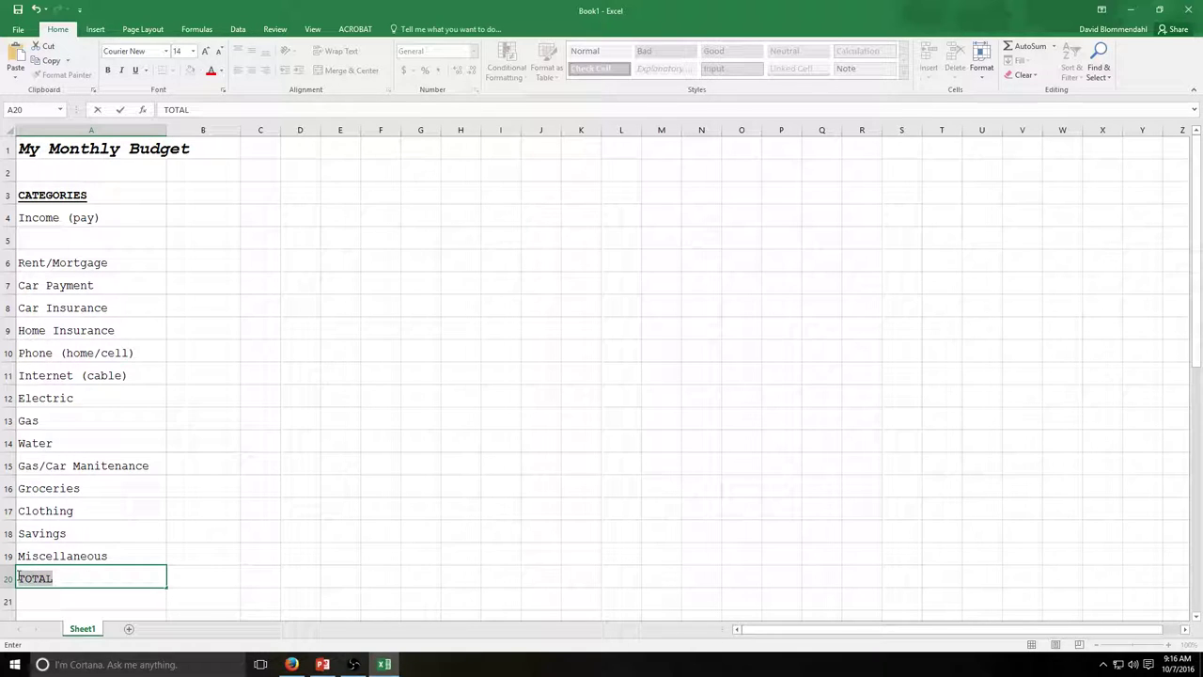
click(109, 71)
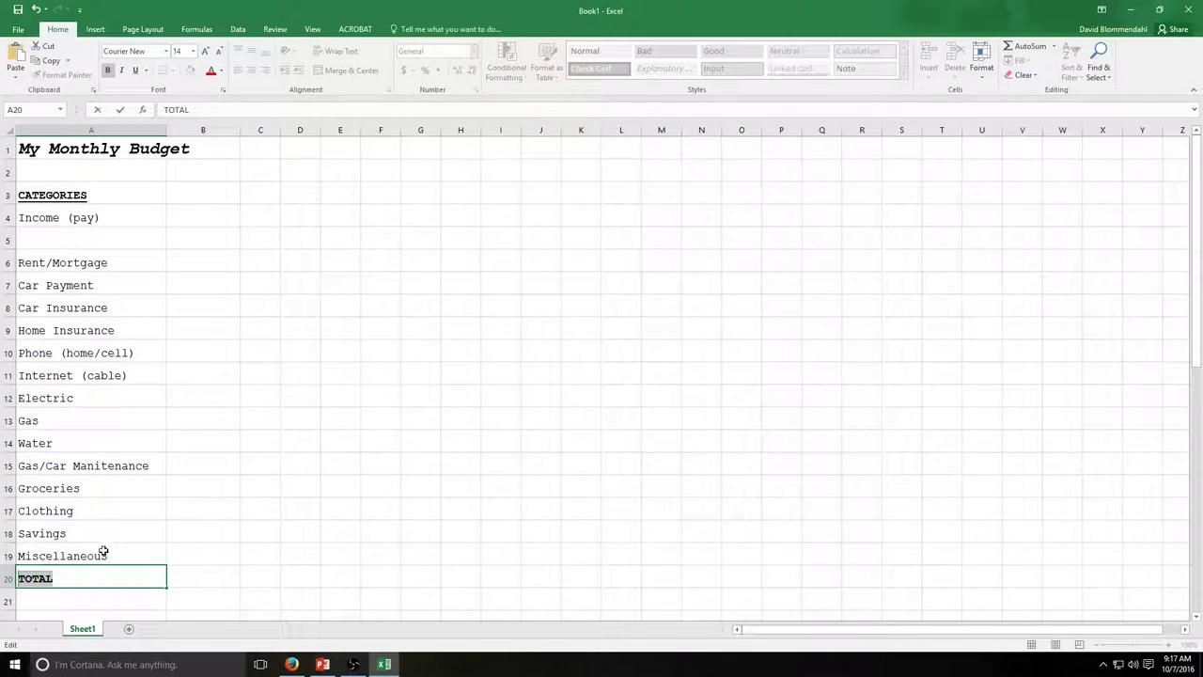
- Insert a row above Savings and enter 'Entertainment' in A18
click(11, 533)
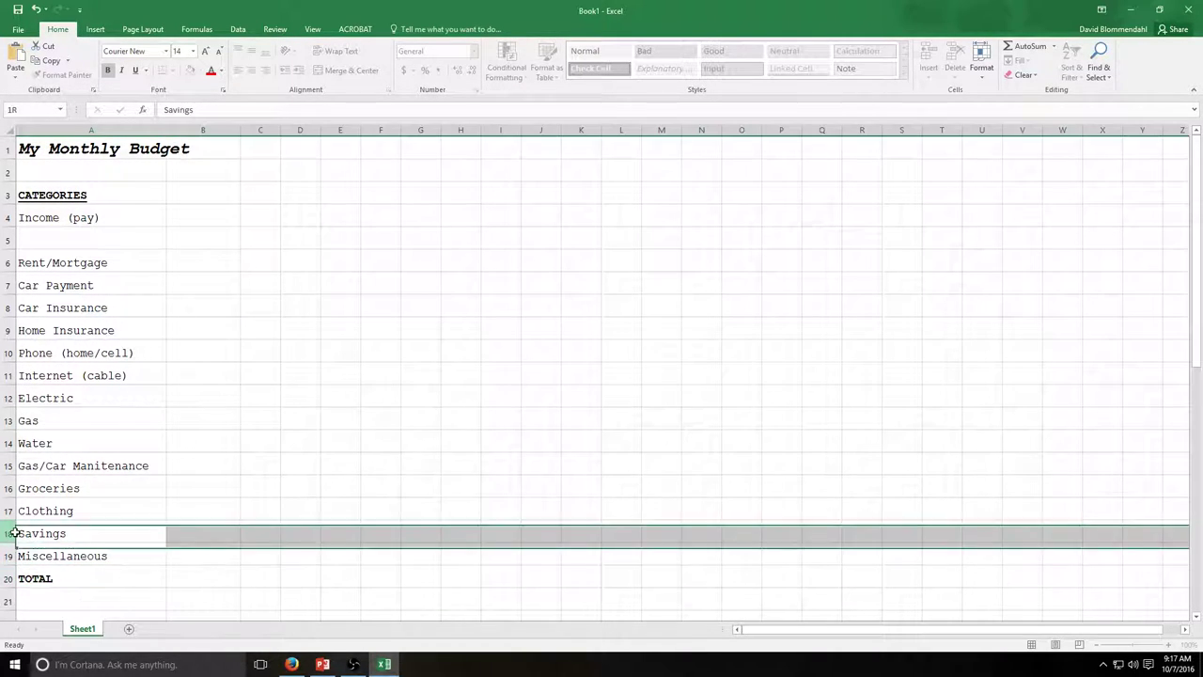
right_click(11, 533)
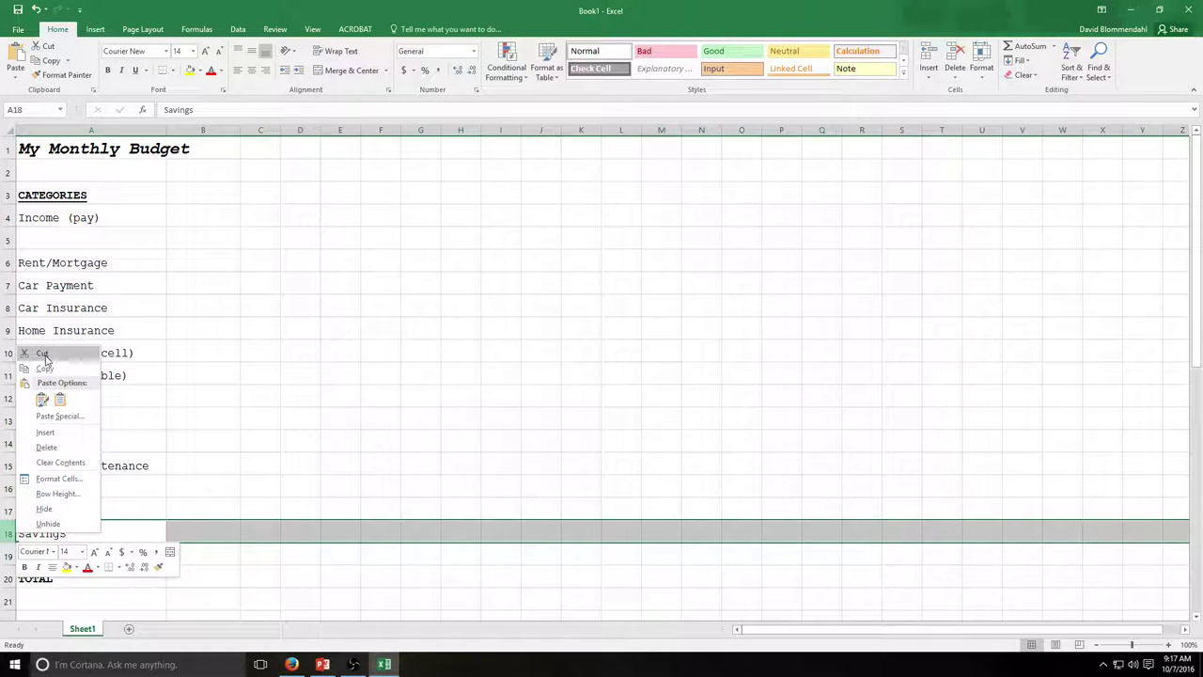
click(45, 431)
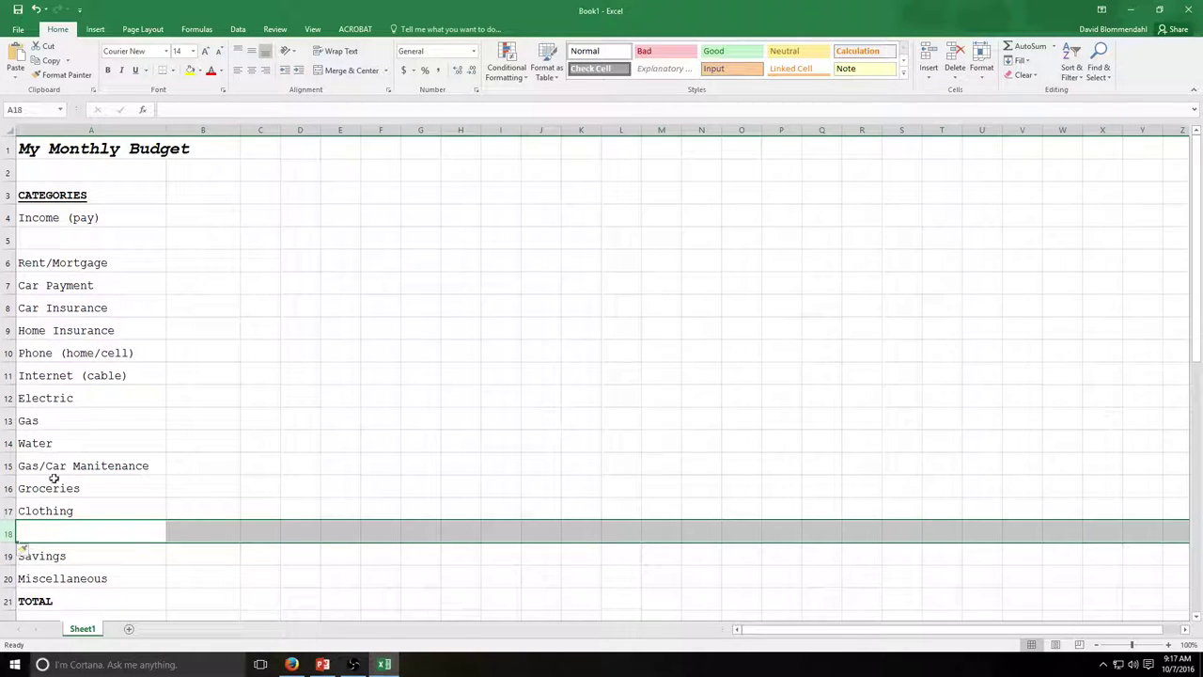
click(58, 525)
text(Enter)
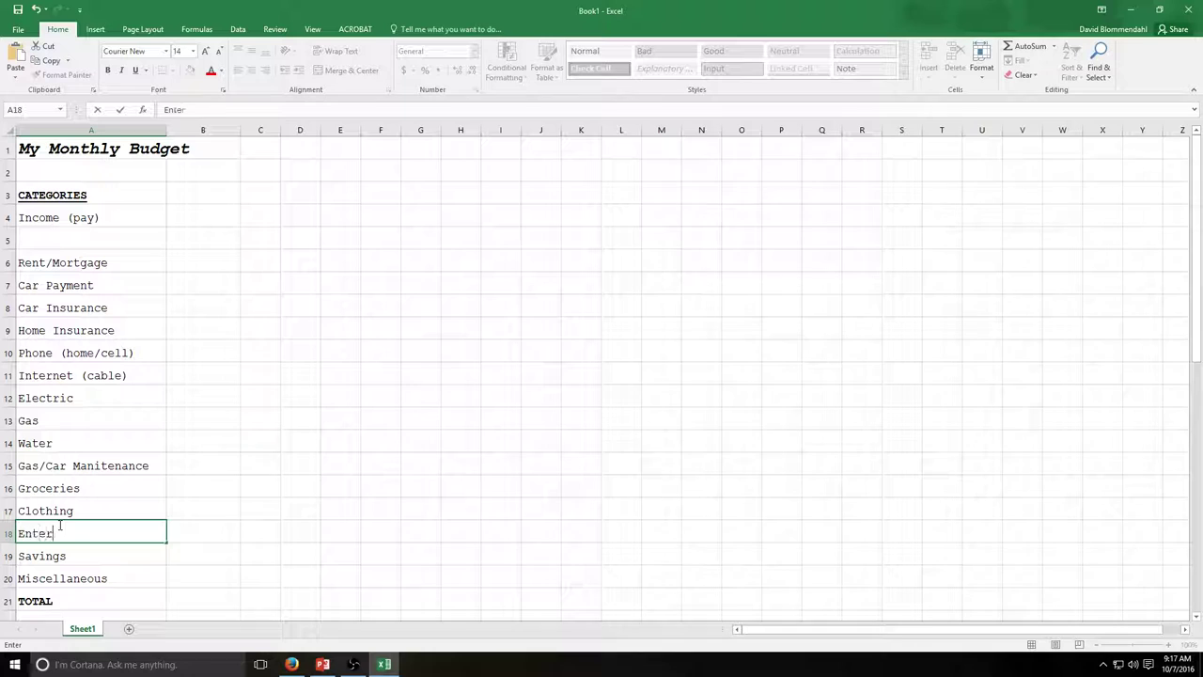
text(tainment)
click(191, 586)
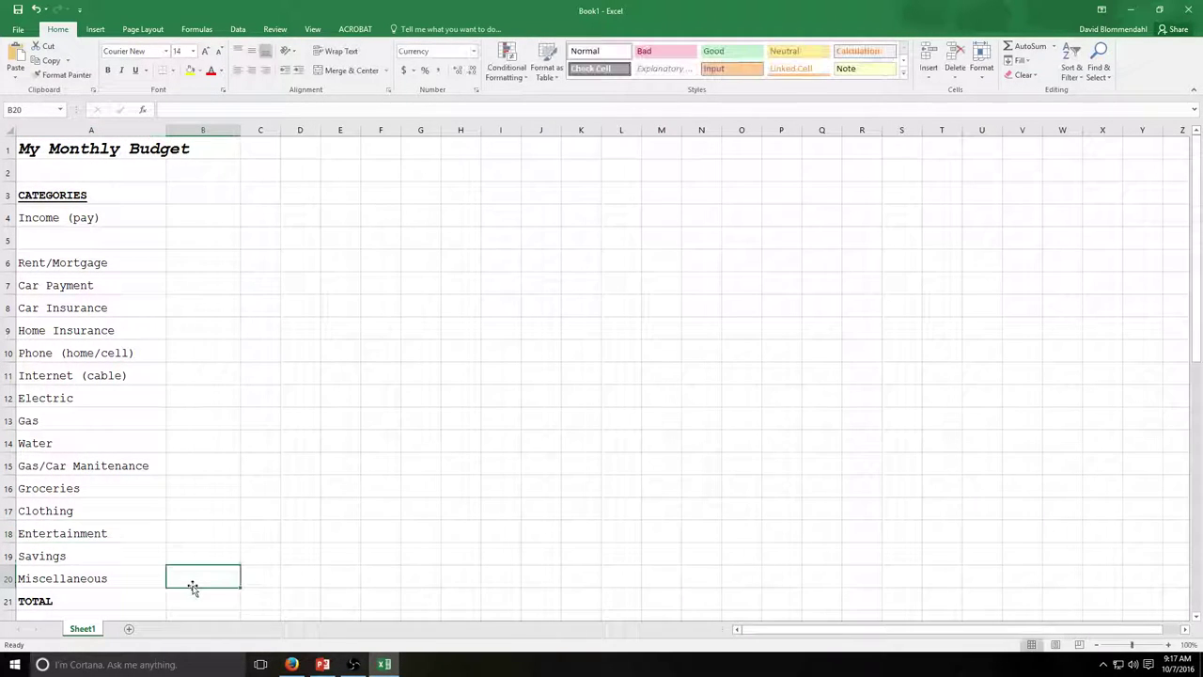
- Enter 3000 as the Income (pay) amount in B4, then start typing 1000 for Rent/Mortgage in B6
click(194, 216)
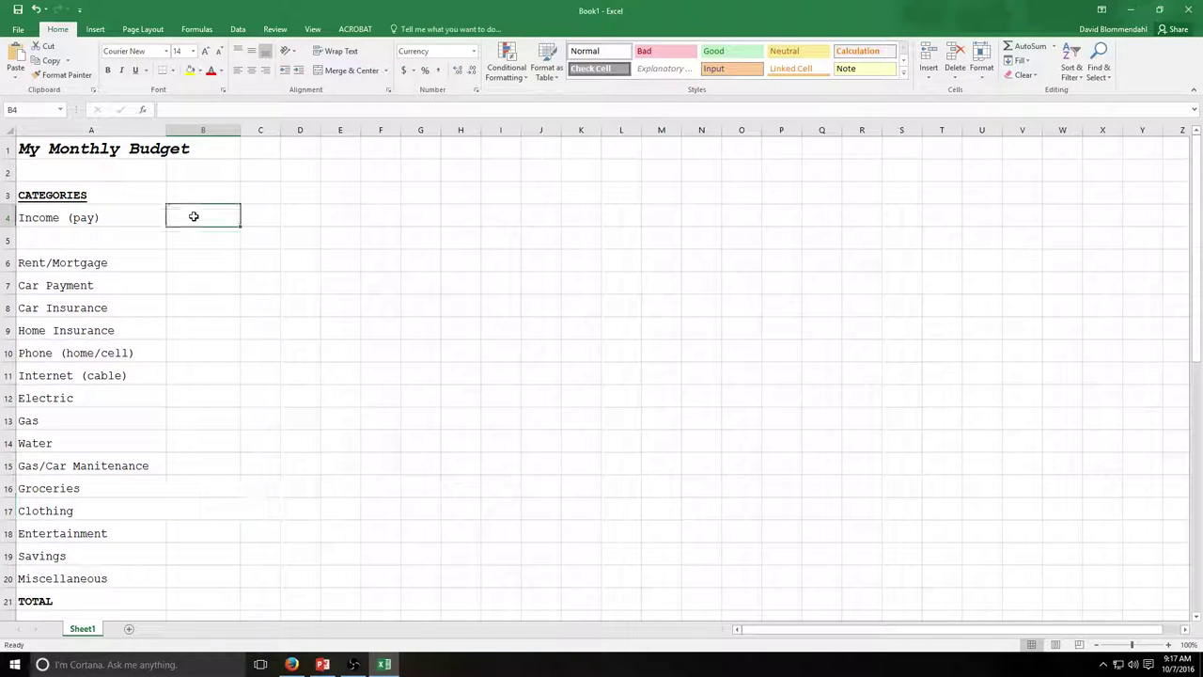
text(3000)
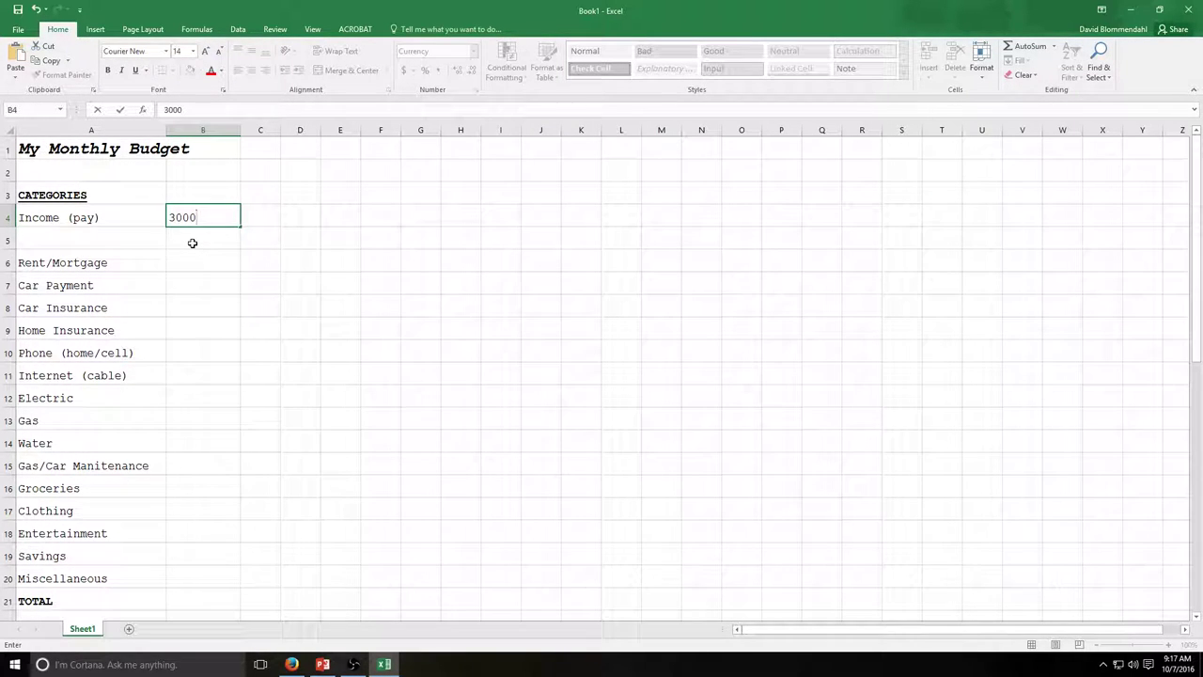
key(Return)
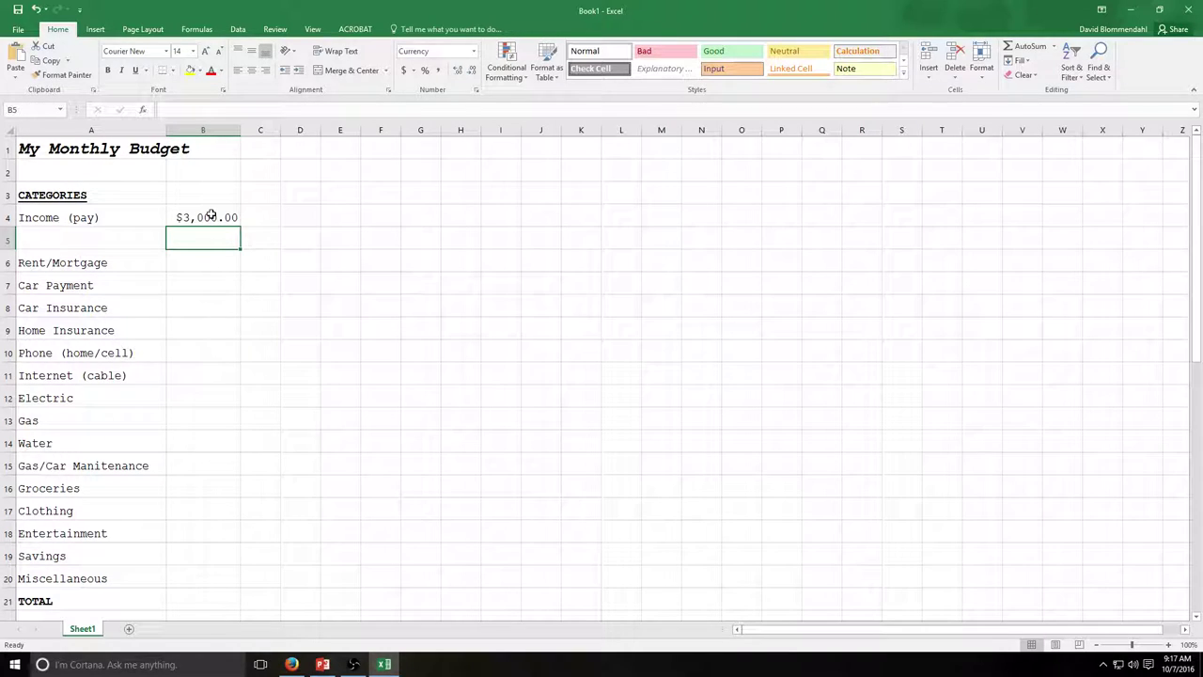
click(199, 263)
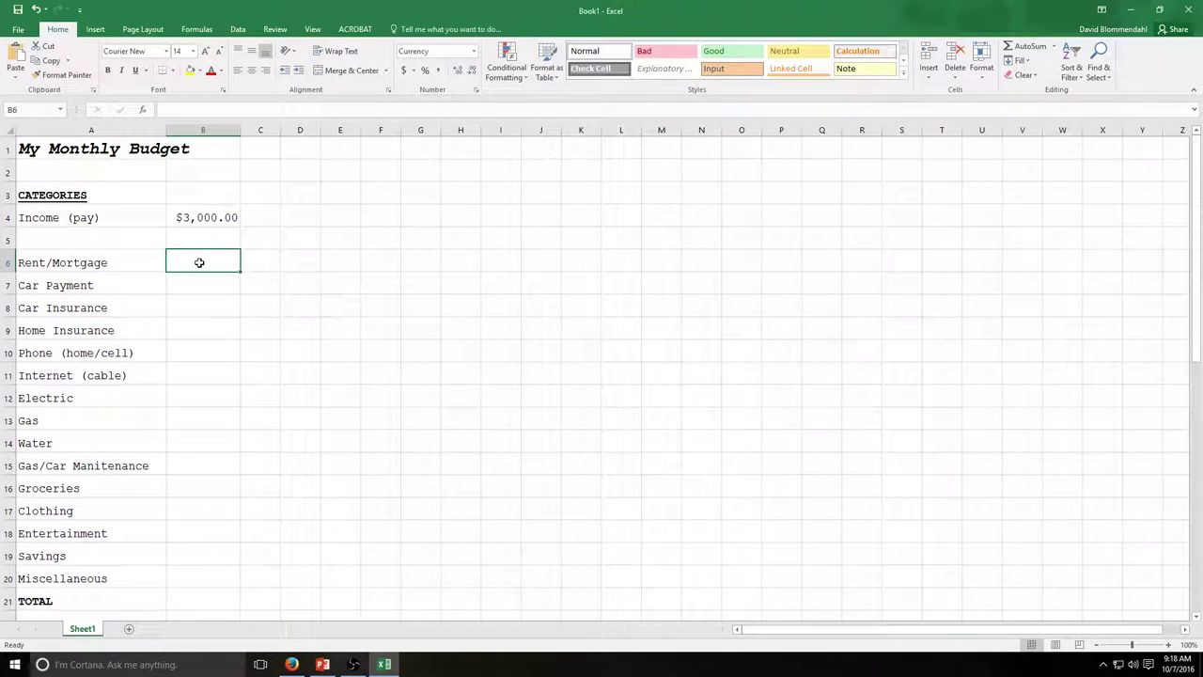
text(1000)
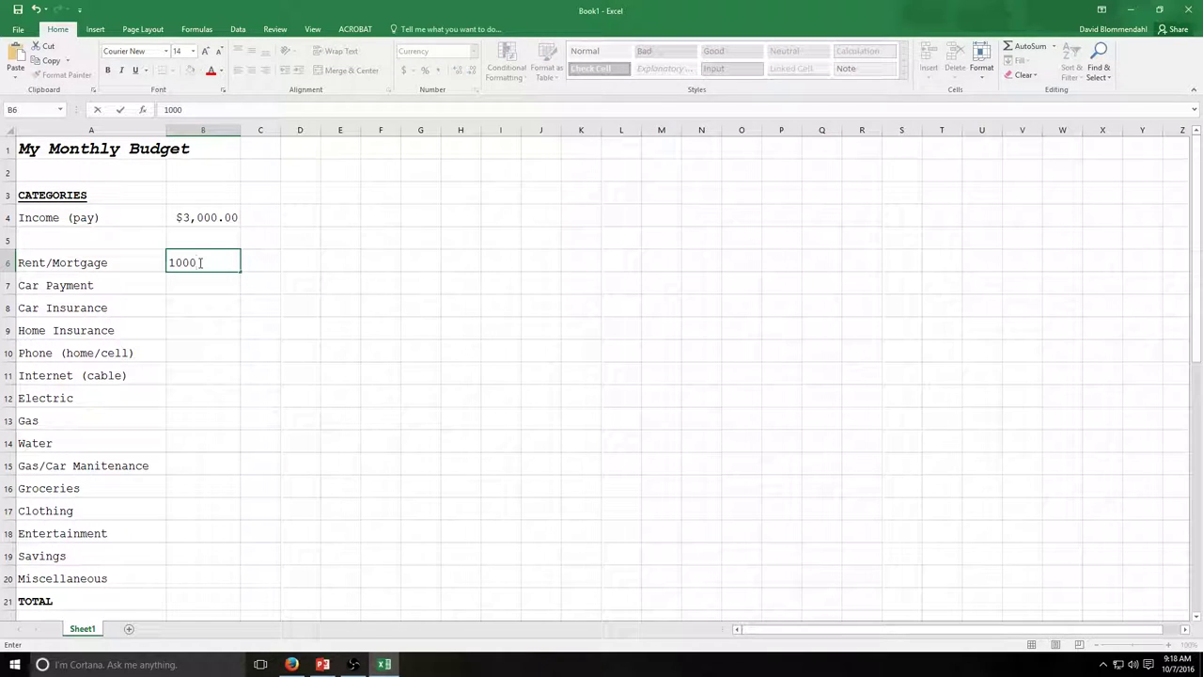
- Commit $1,000.00 rent, then enter $150.00 car payment, $150.00 car insurance and $50.00 home insurance
click(197, 282)
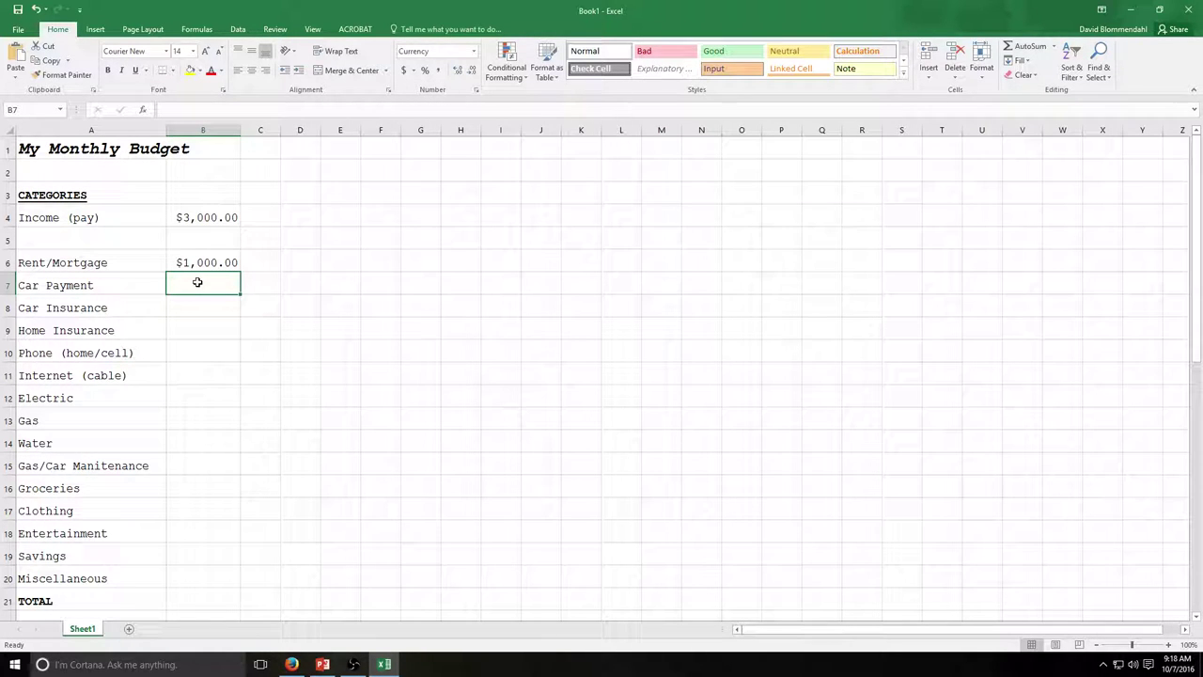
text(15)
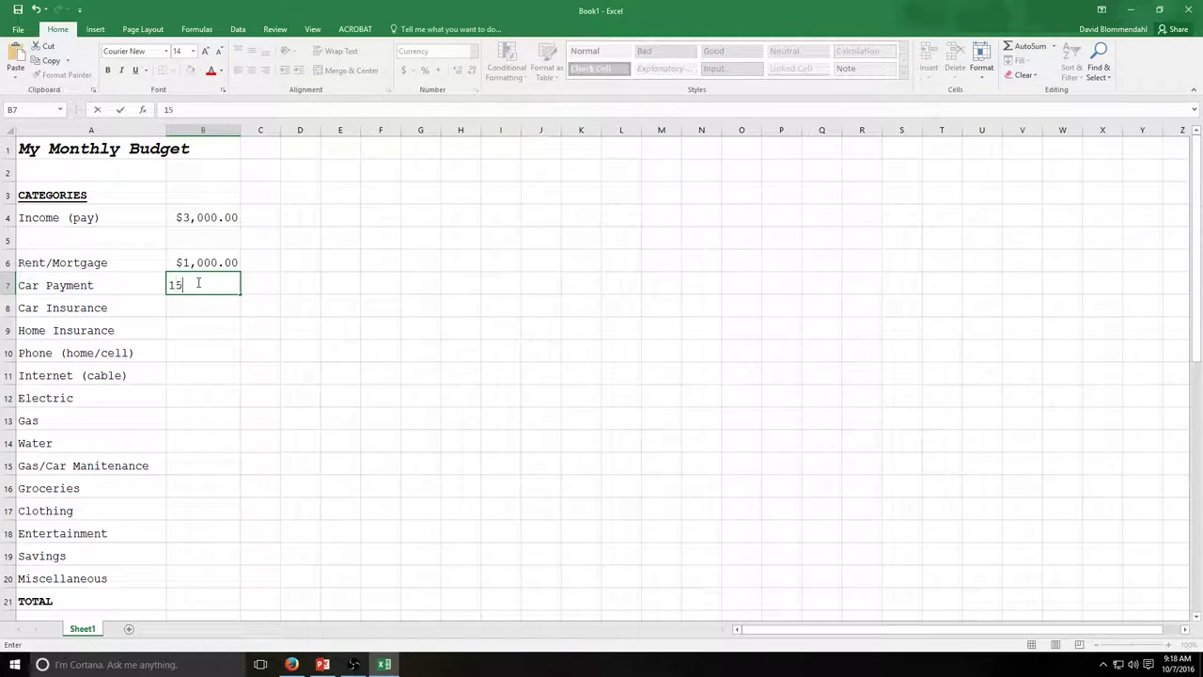
text(0)
key(Return)
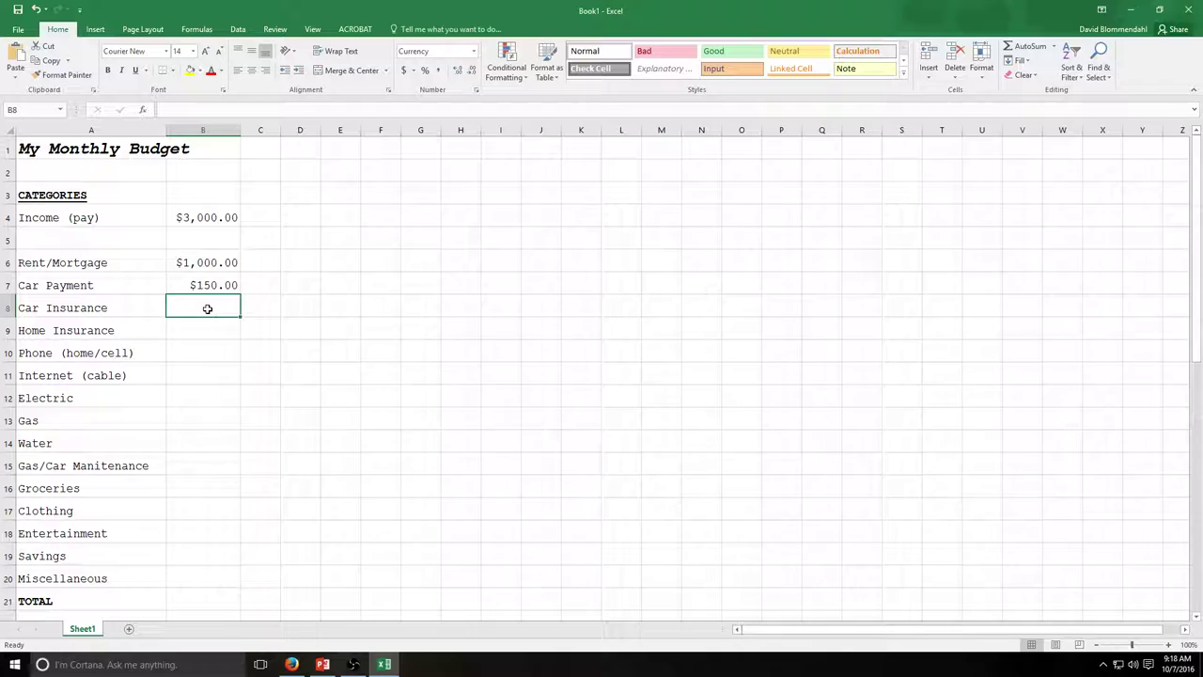
text(1)
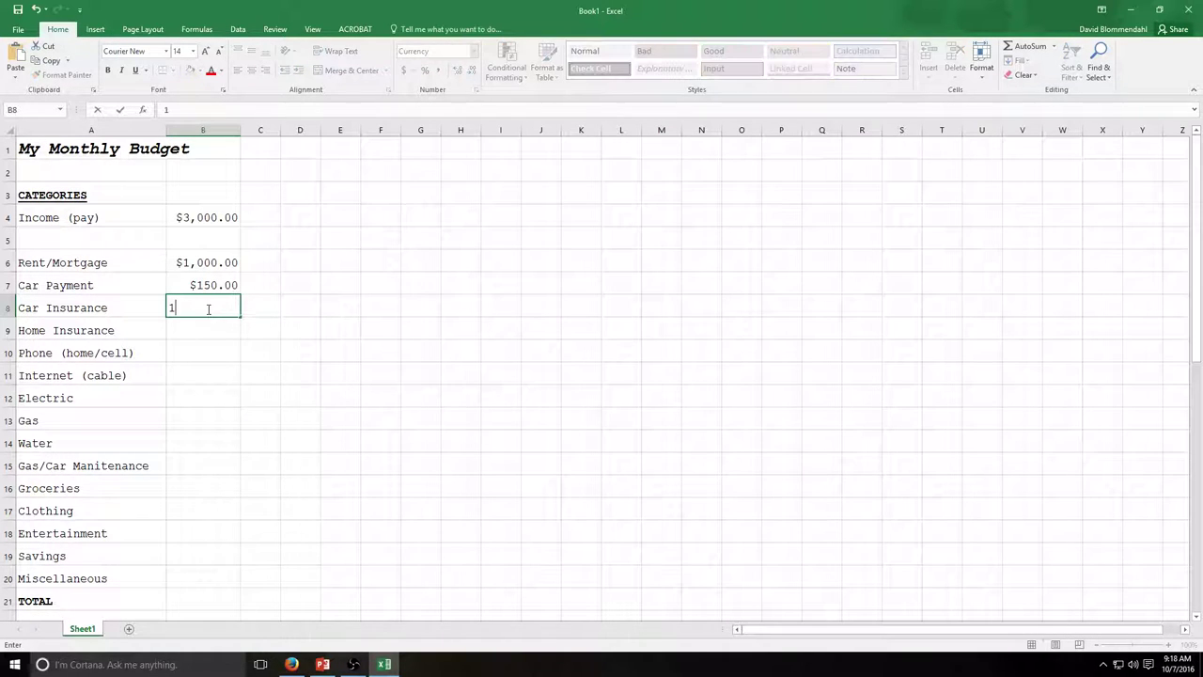
text(50)
click(213, 331)
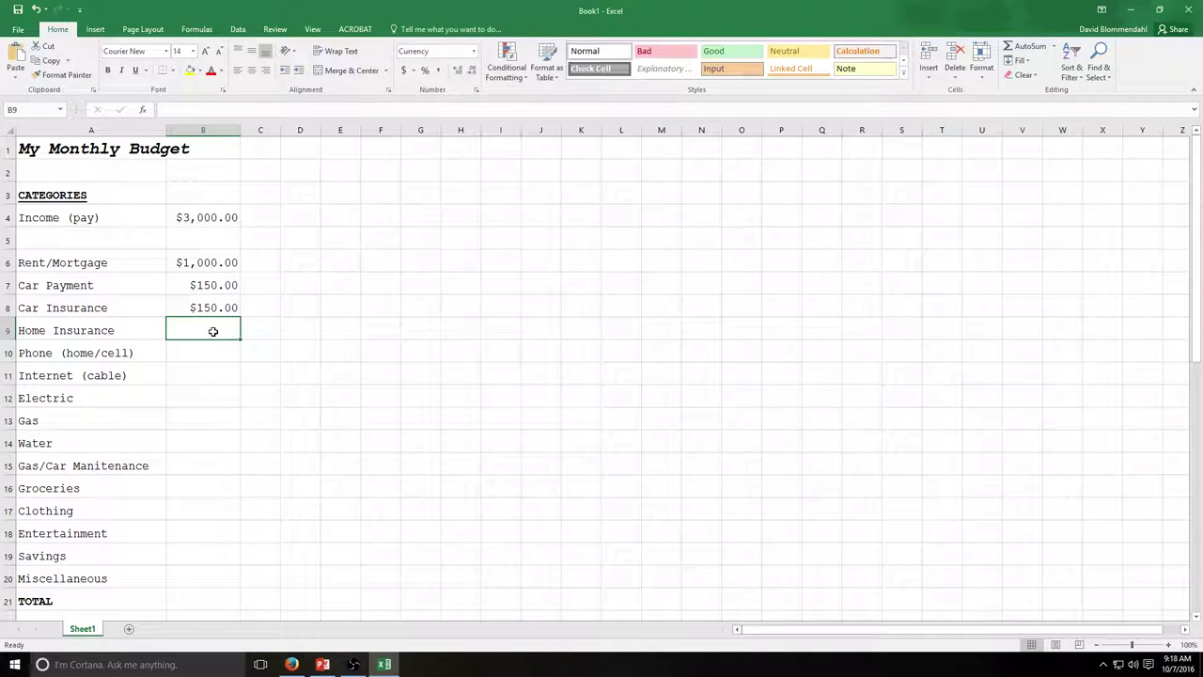
text(50)
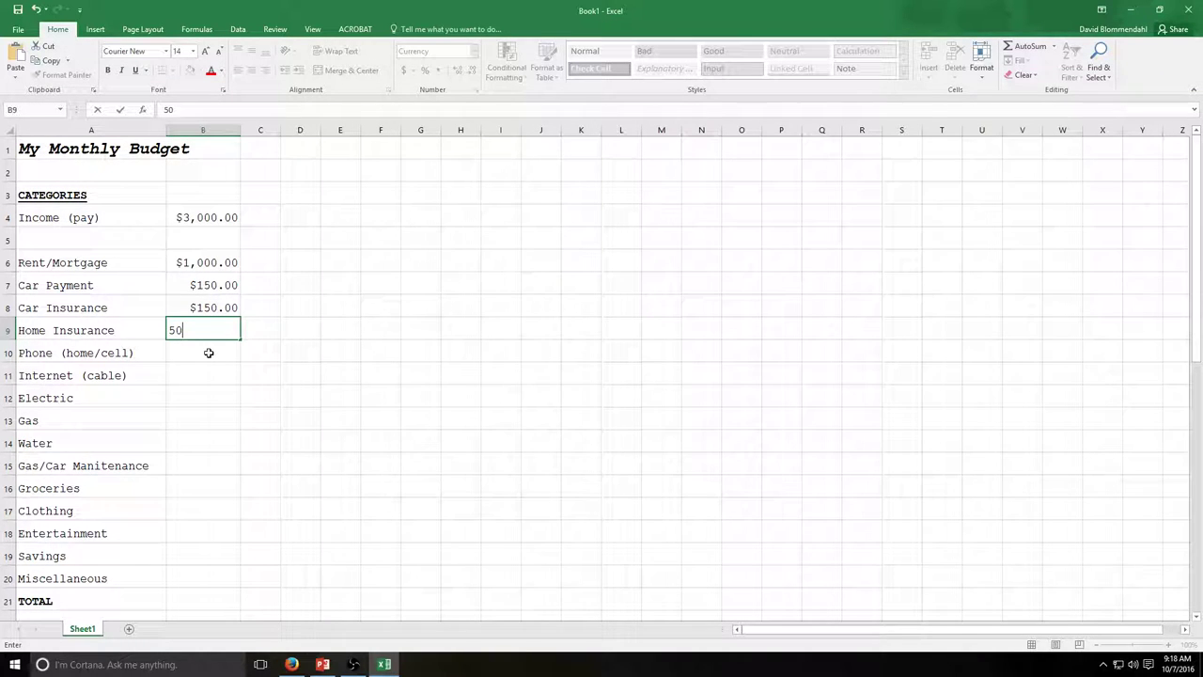
key(Return)
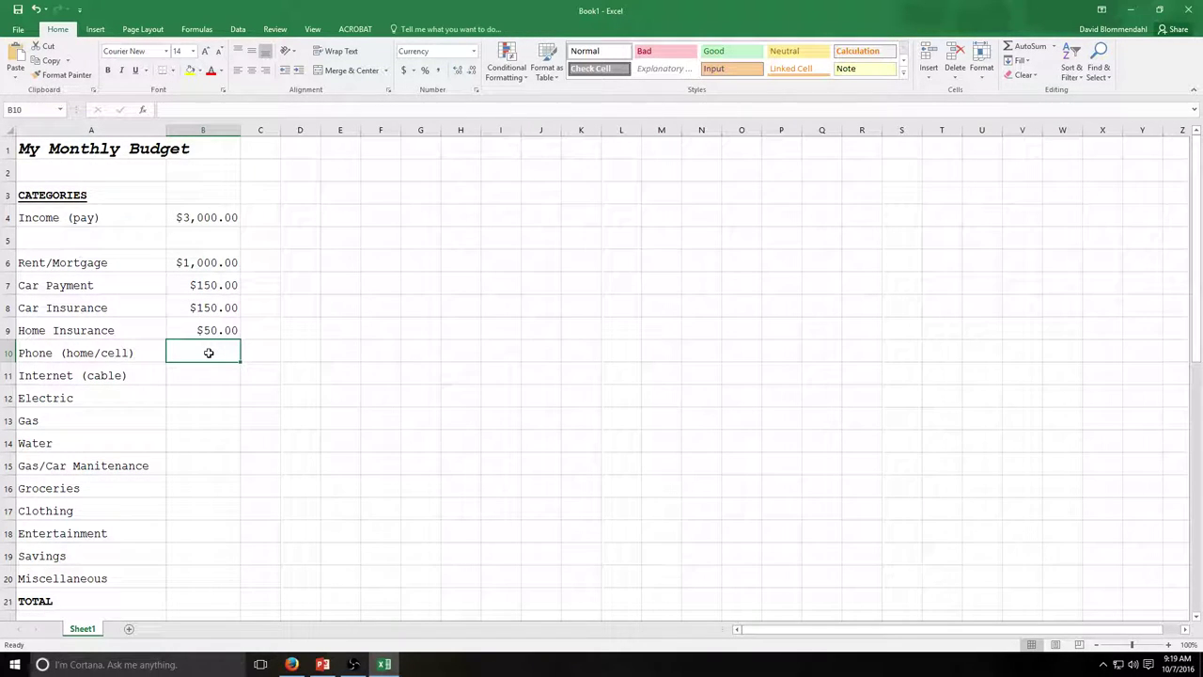
- Enter the Phone and Internet amounts, correcting them to $150.00 and $120.00 in B10–B11
text(2)
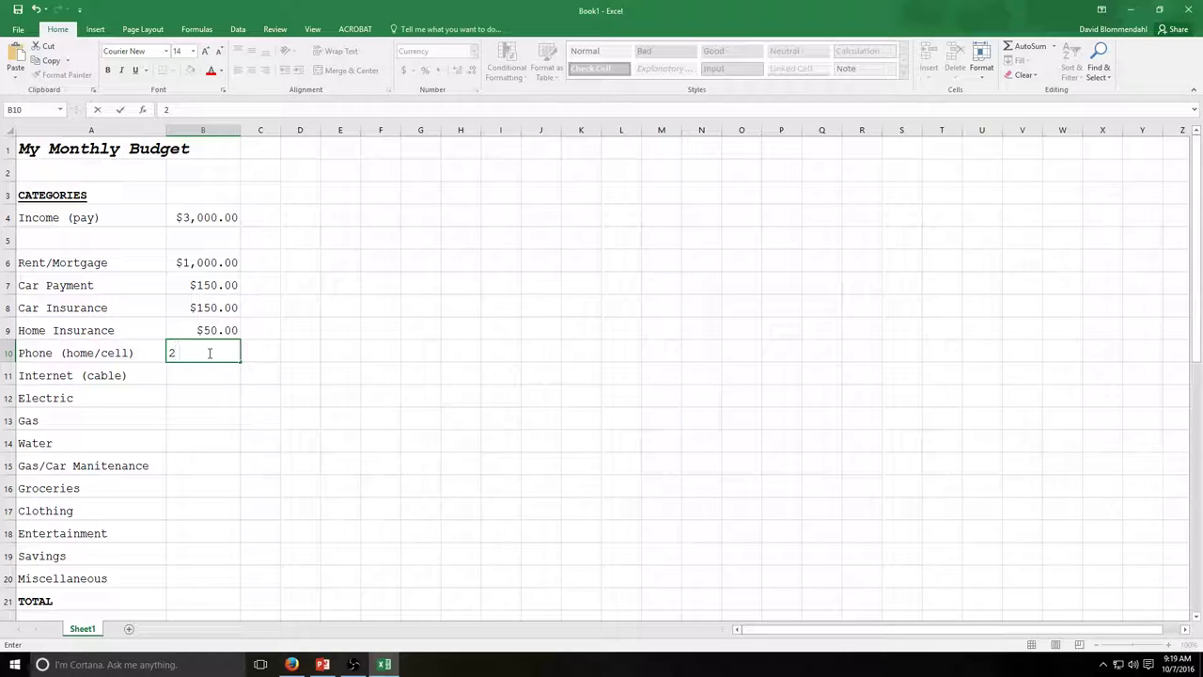
text(00)
key(Return)
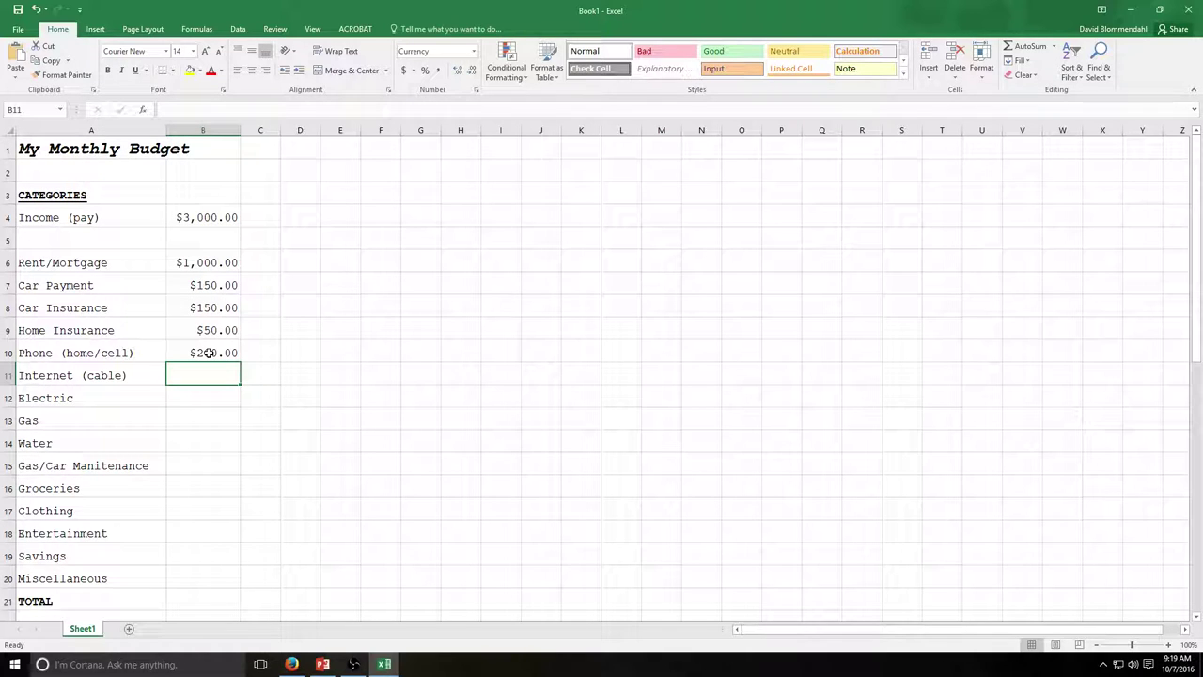
text(75)
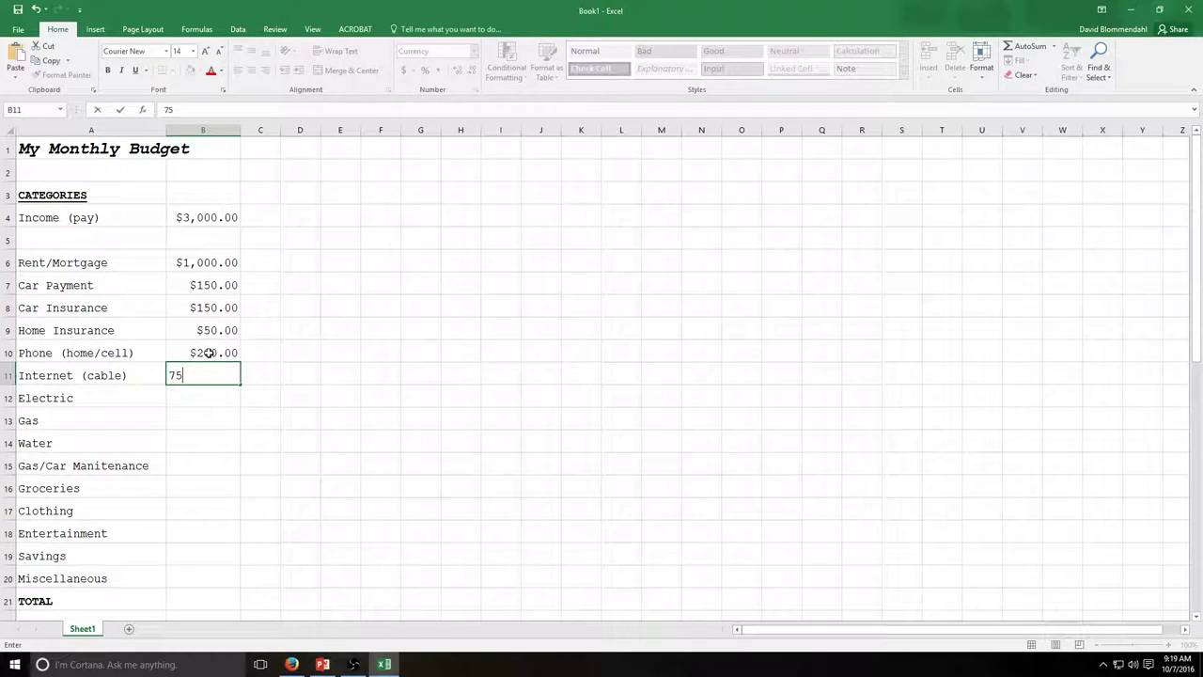
key(Return)
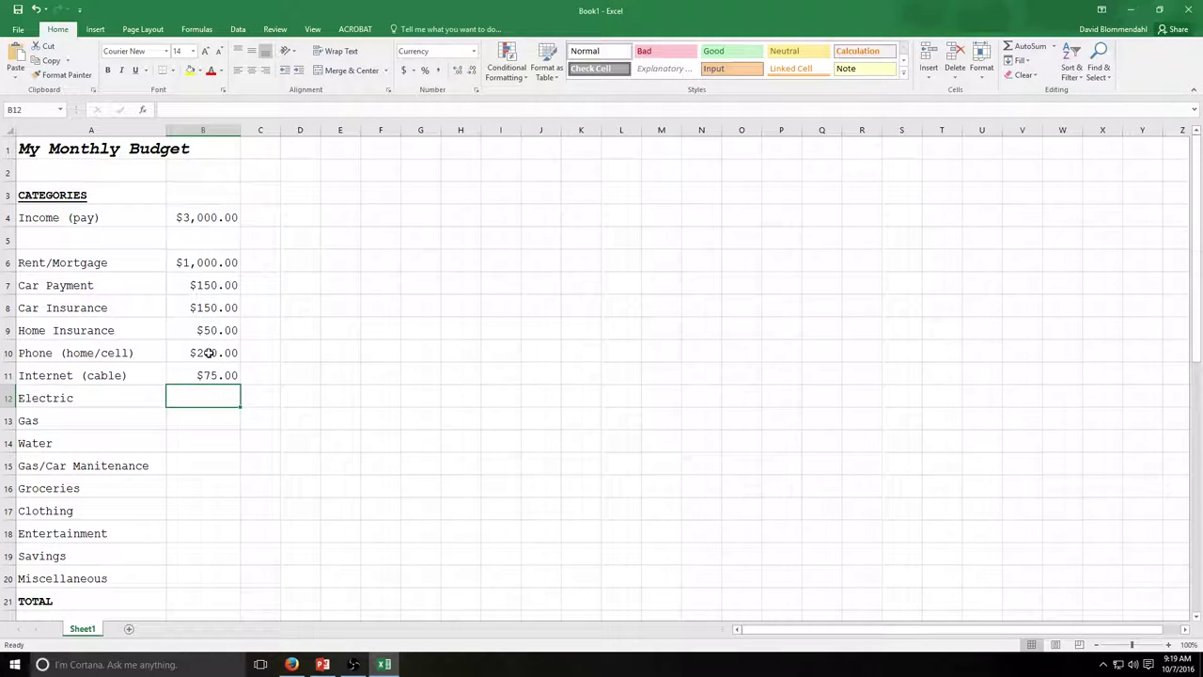
key(Up)
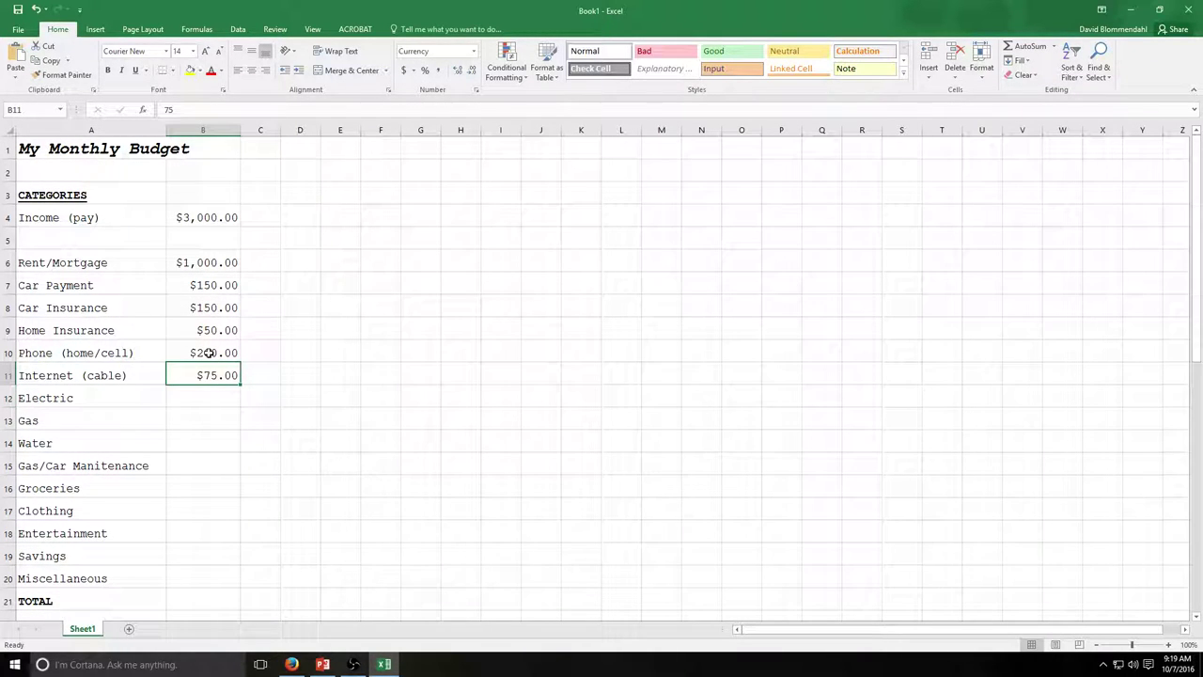
text(120)
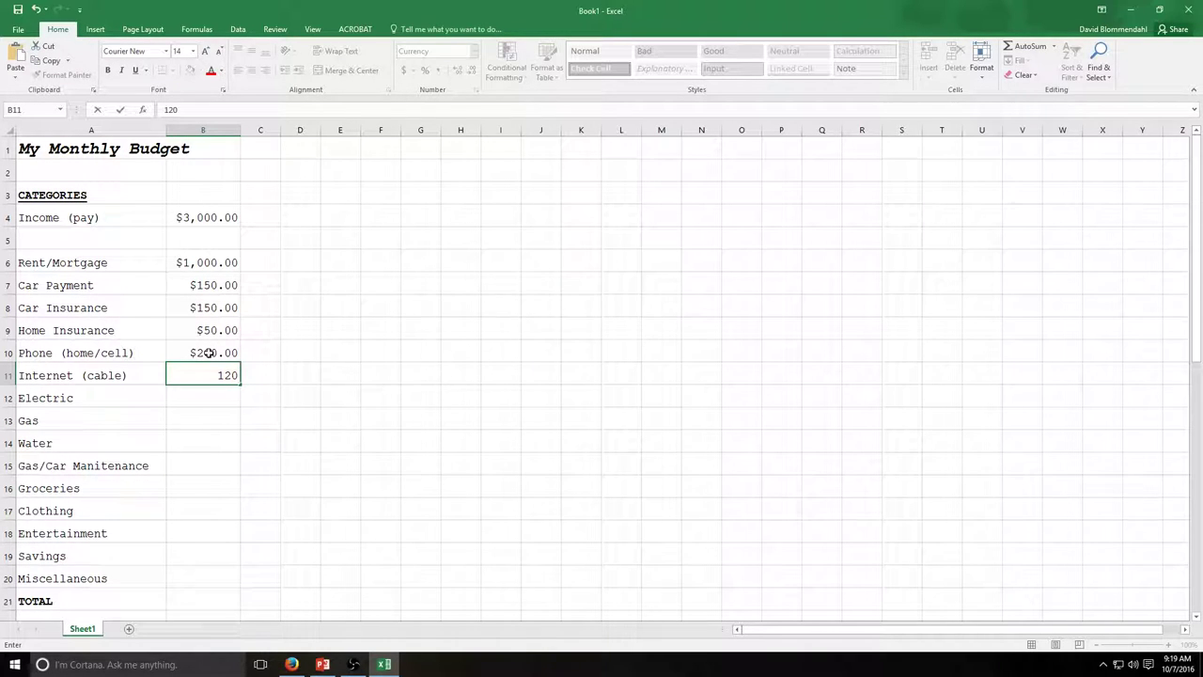
key(Up)
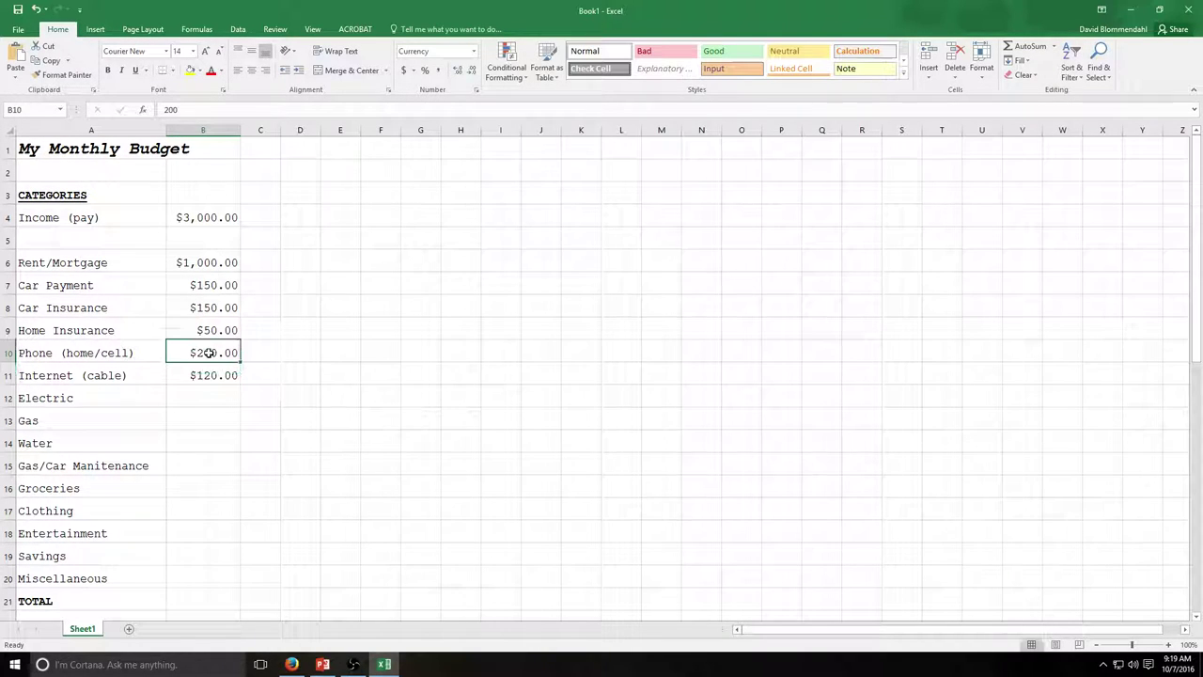
text(150)
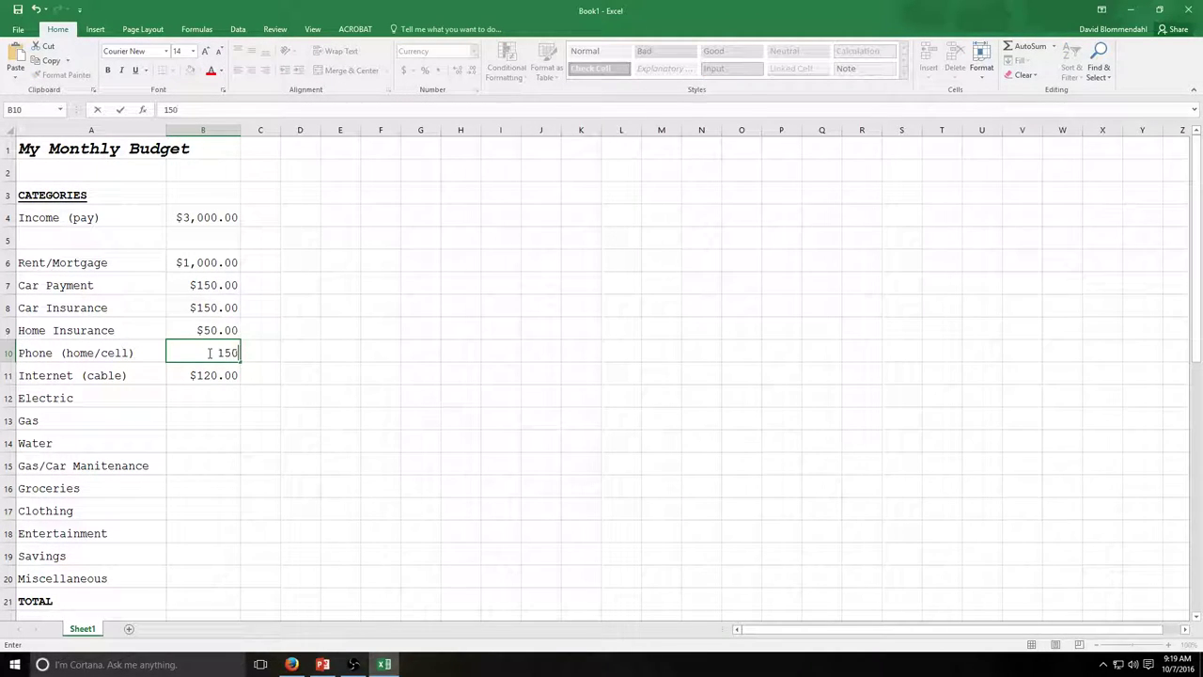
key(Return)
key(Return)
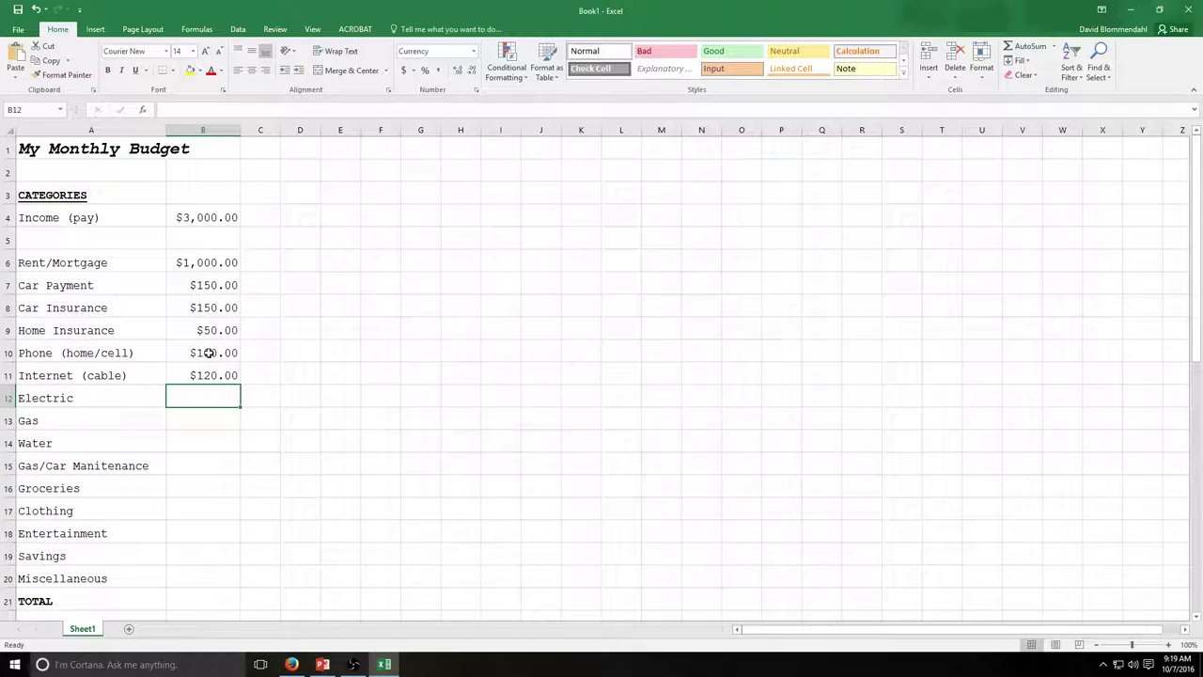
- Enter Electric $65.00, Gas $15.00 and Water $90.00 in B12–B14
text(50)
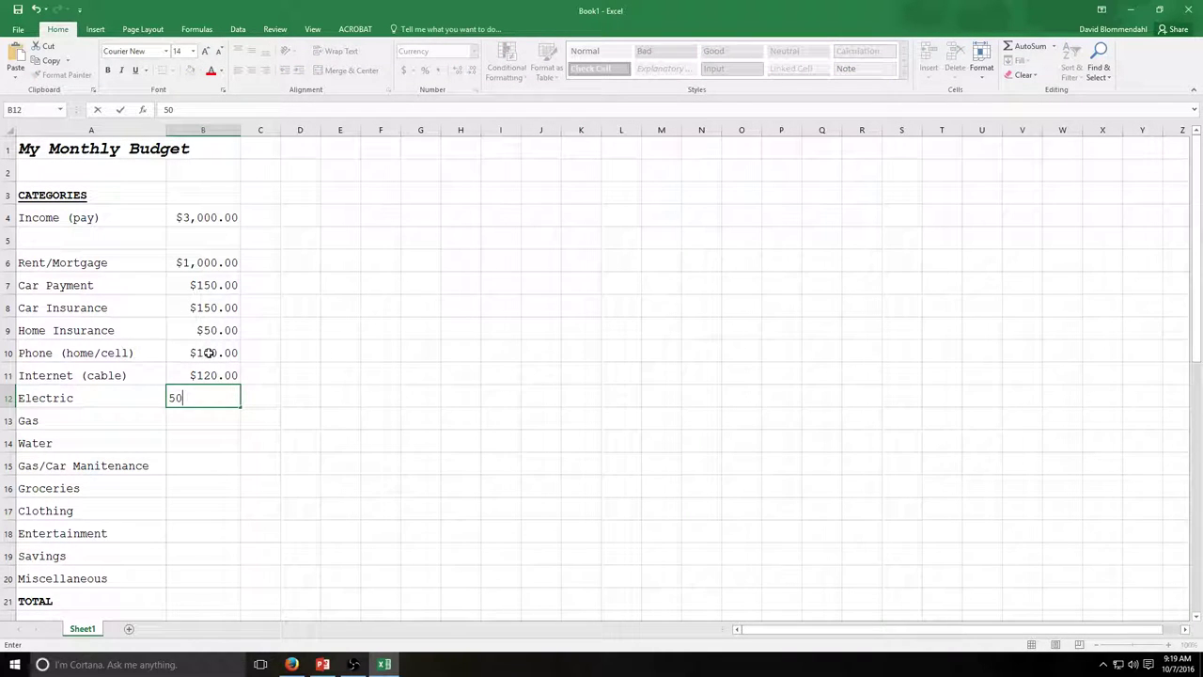
key(BackSpace)
key(BackSpace)
text(65)
key(Left)
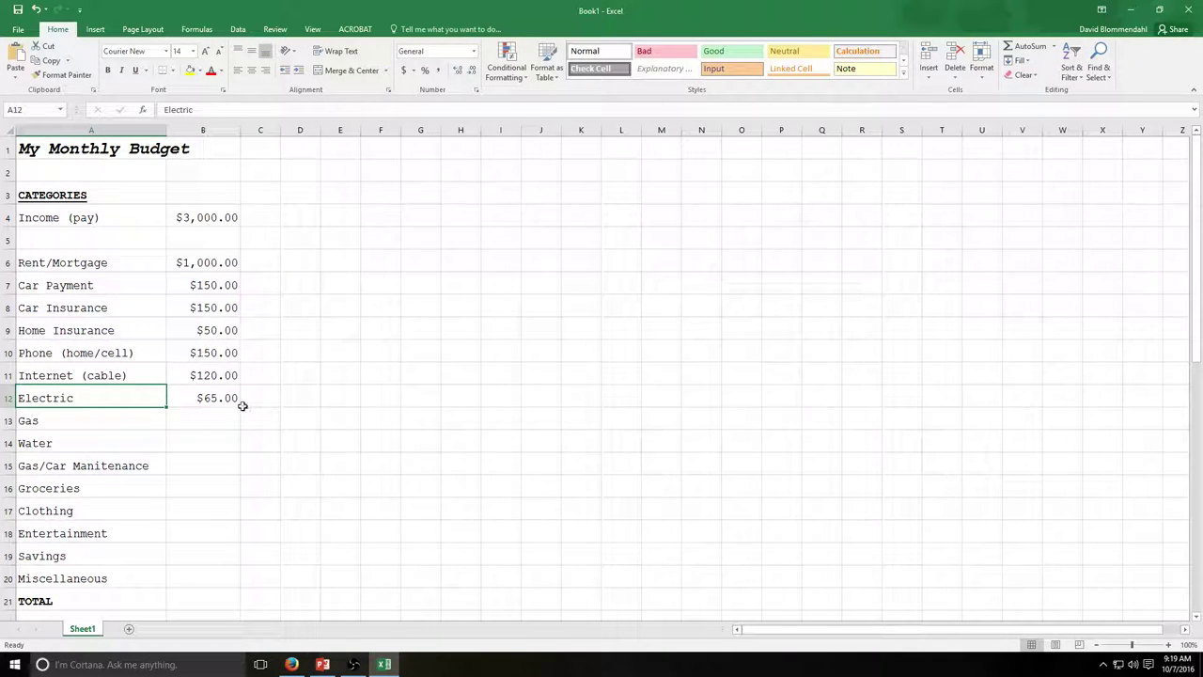
click(231, 420)
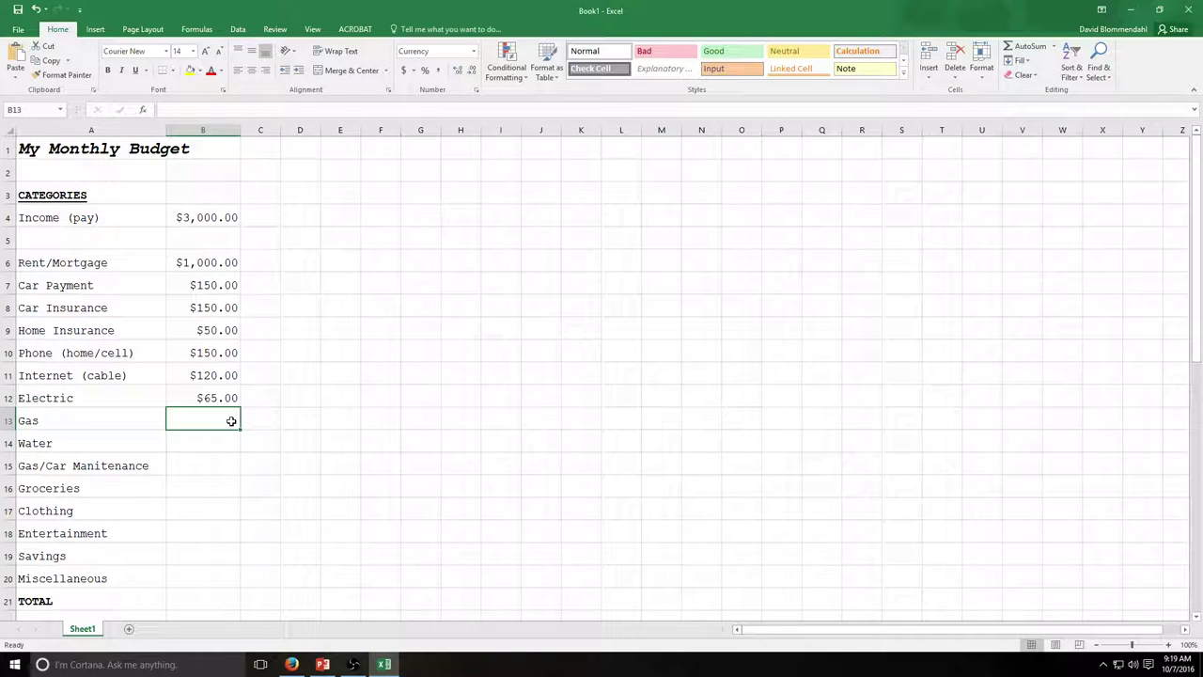
text(15)
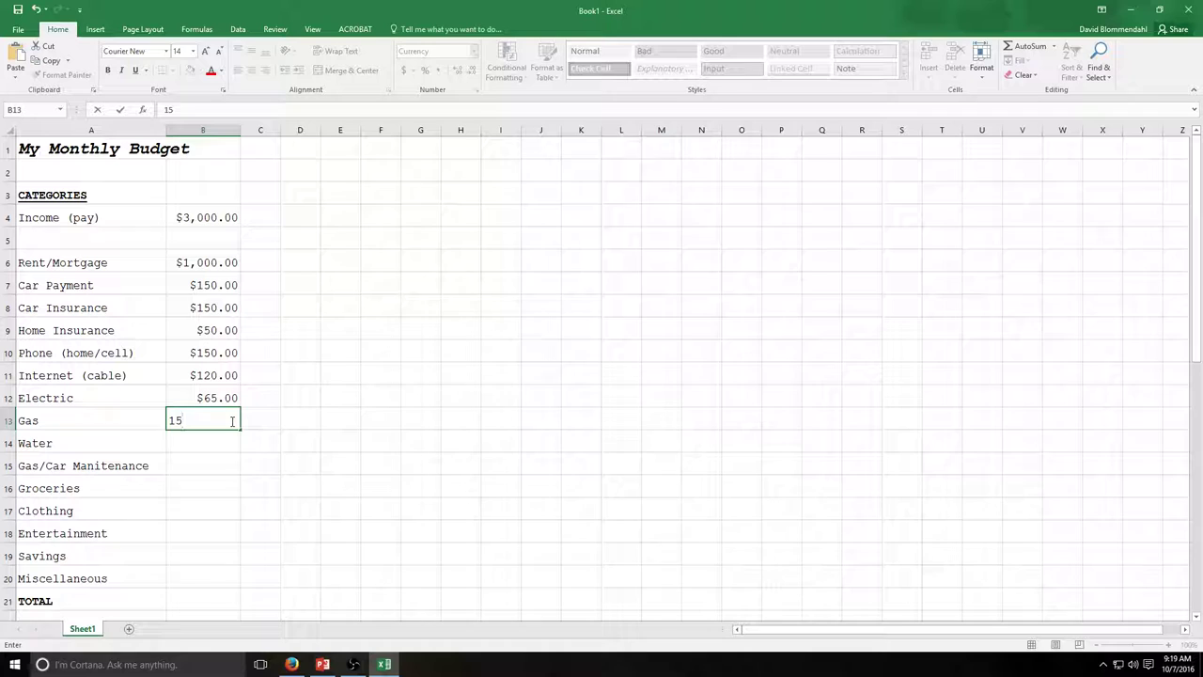
key(Return)
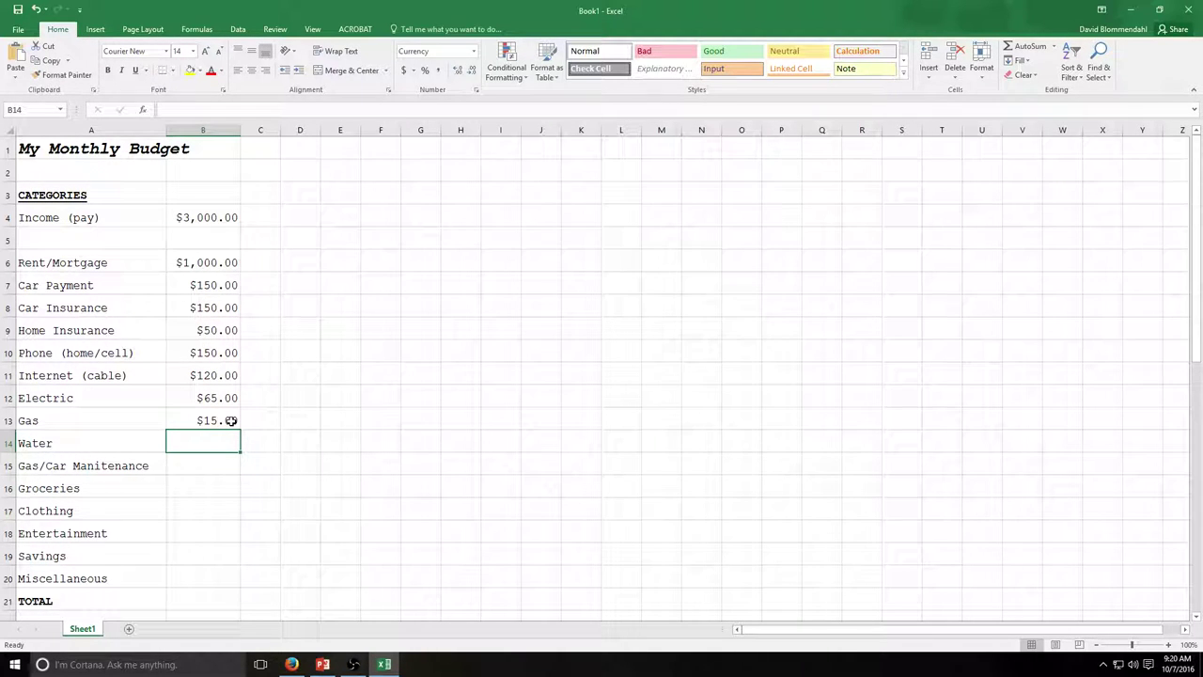
text(90)
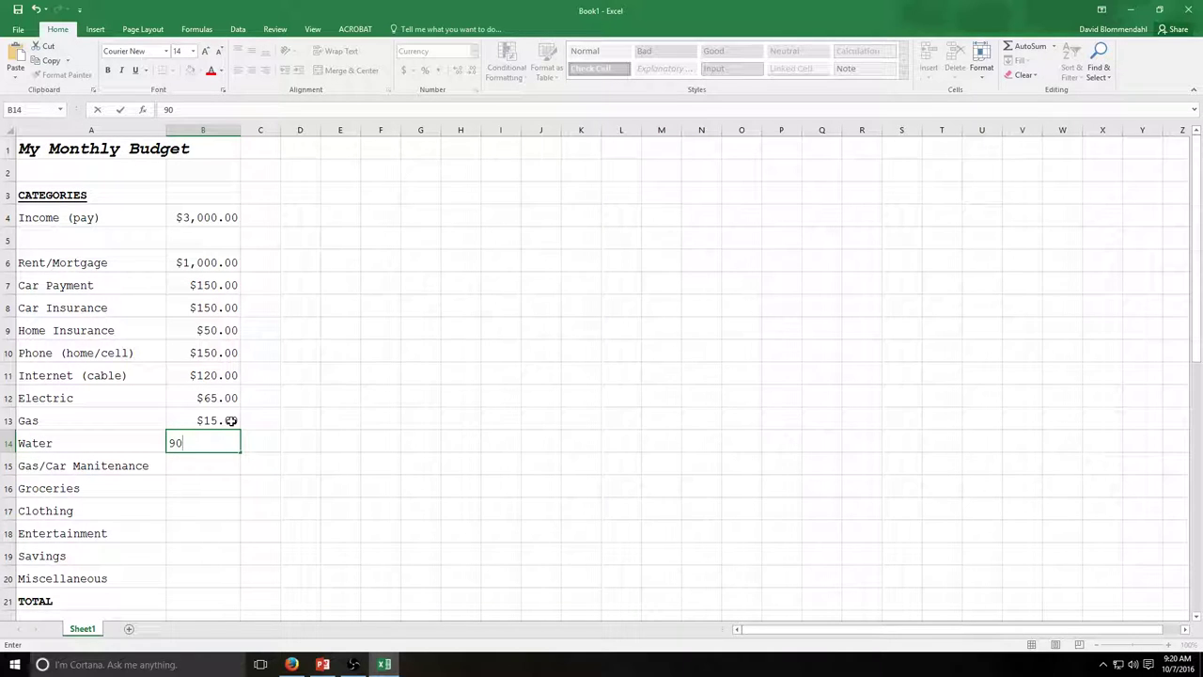
key(Return)
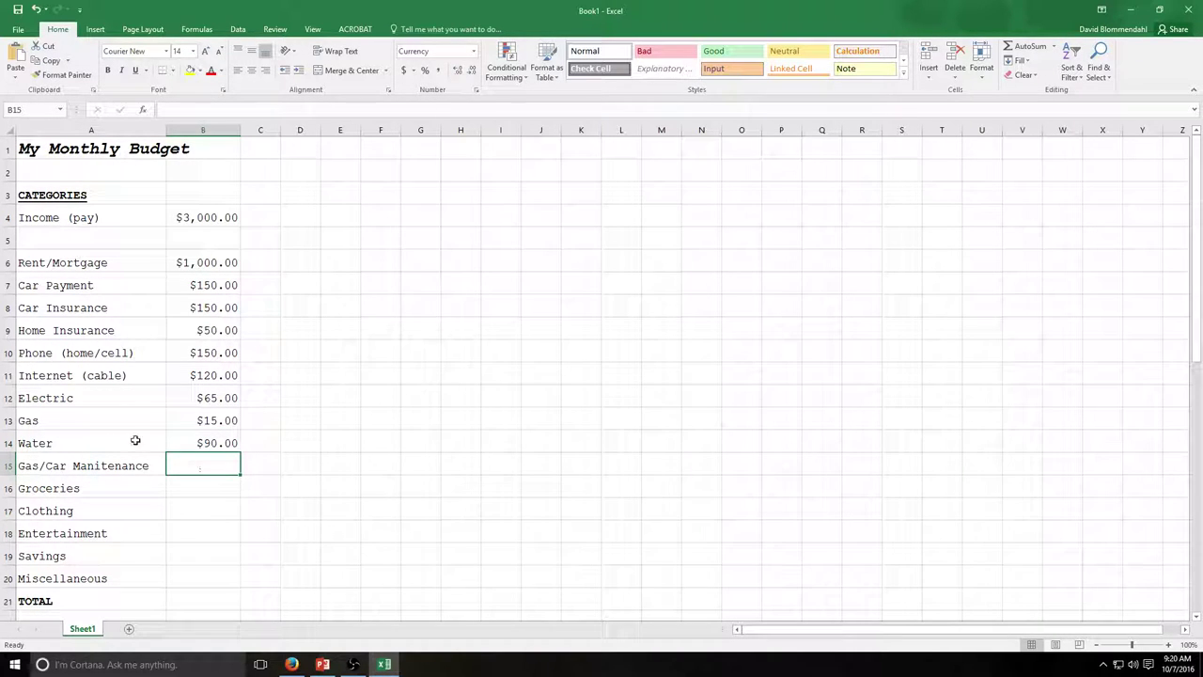
- Edit the A15 label in the formula bar from 'Gas/Car Manitenance' to 'Gas/Car Maintenance'
click(90, 468)
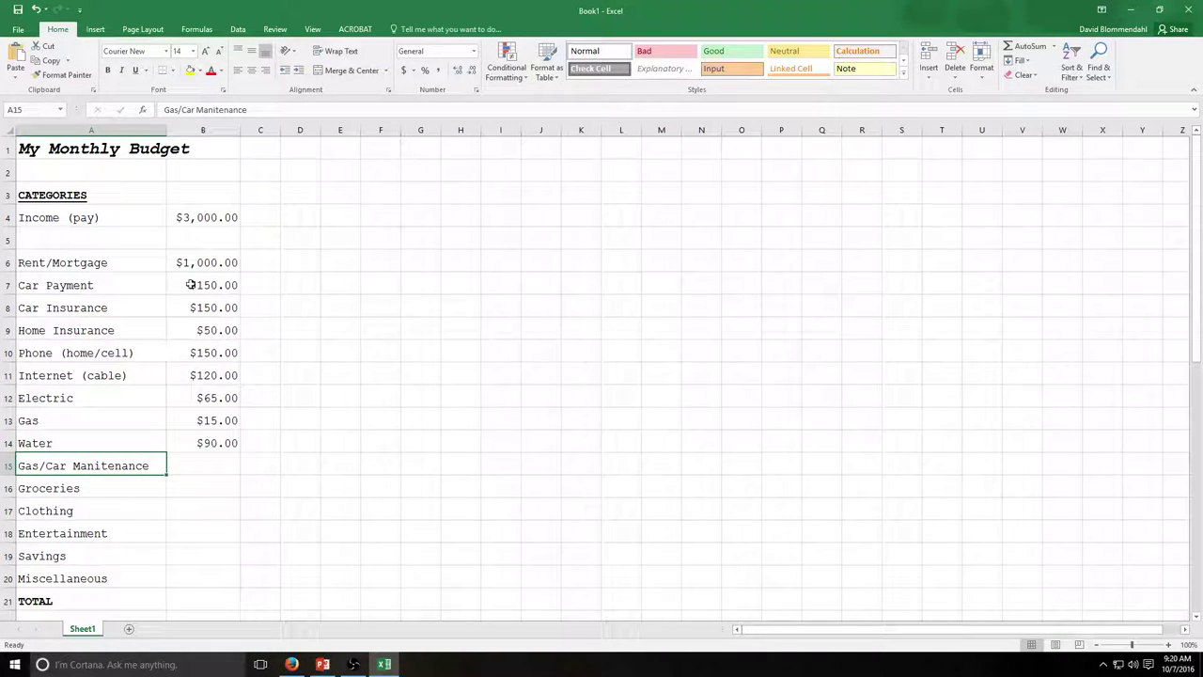
click(223, 110)
key(BackSpace)
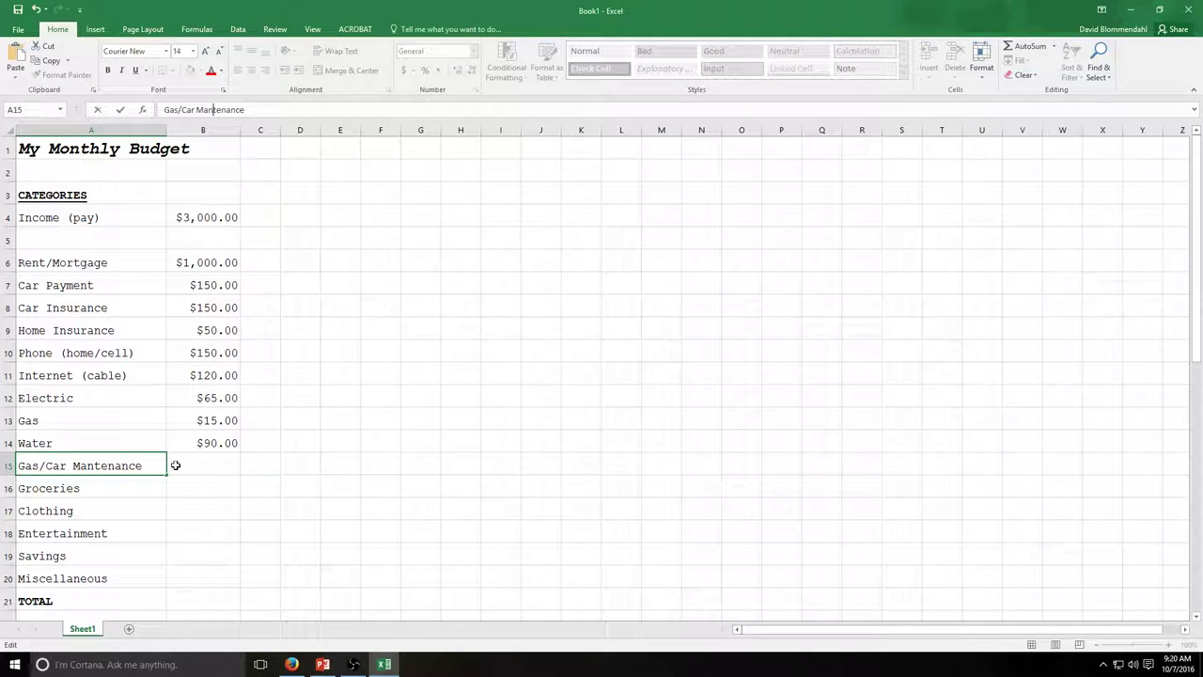
click(86, 466)
text(i)
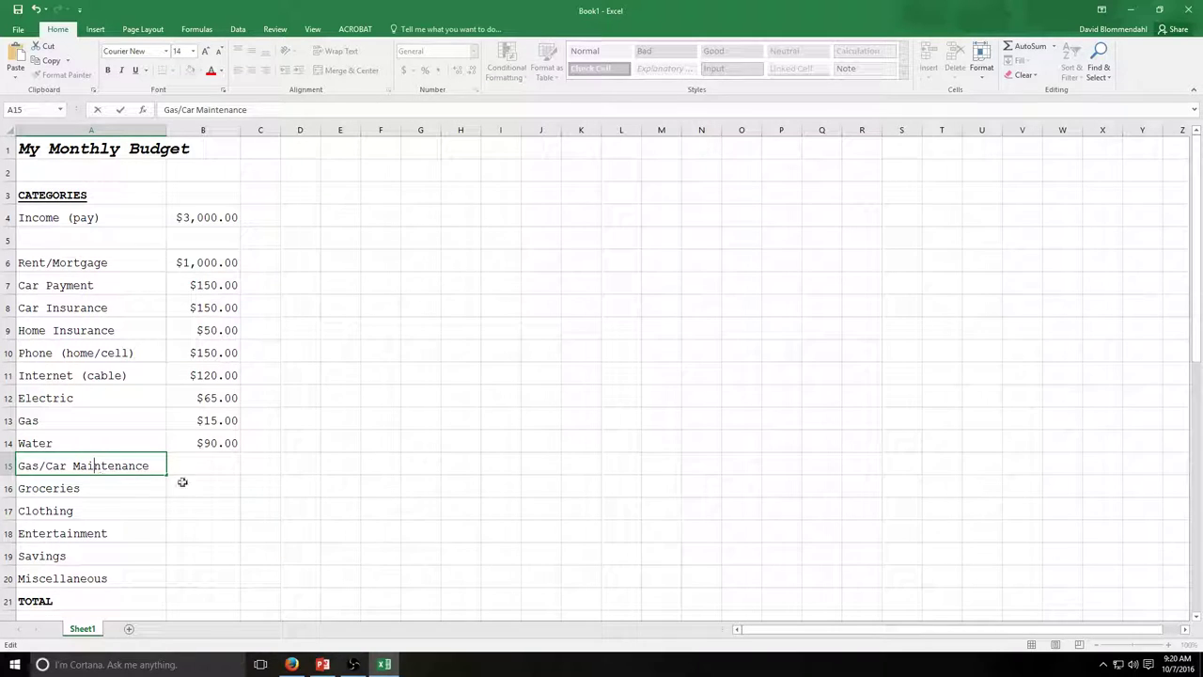
click(207, 459)
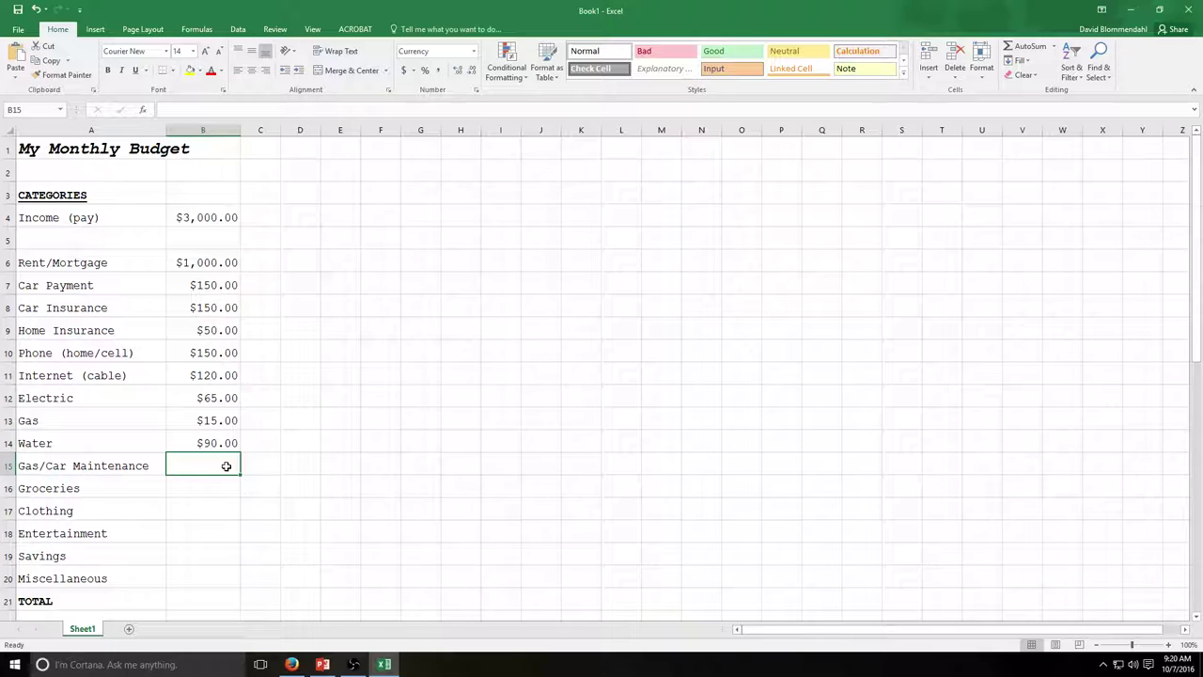
- Enter $110.00 for Gas/Car Maintenance in B15 and $500.00 for Groceries in B16
text(110)
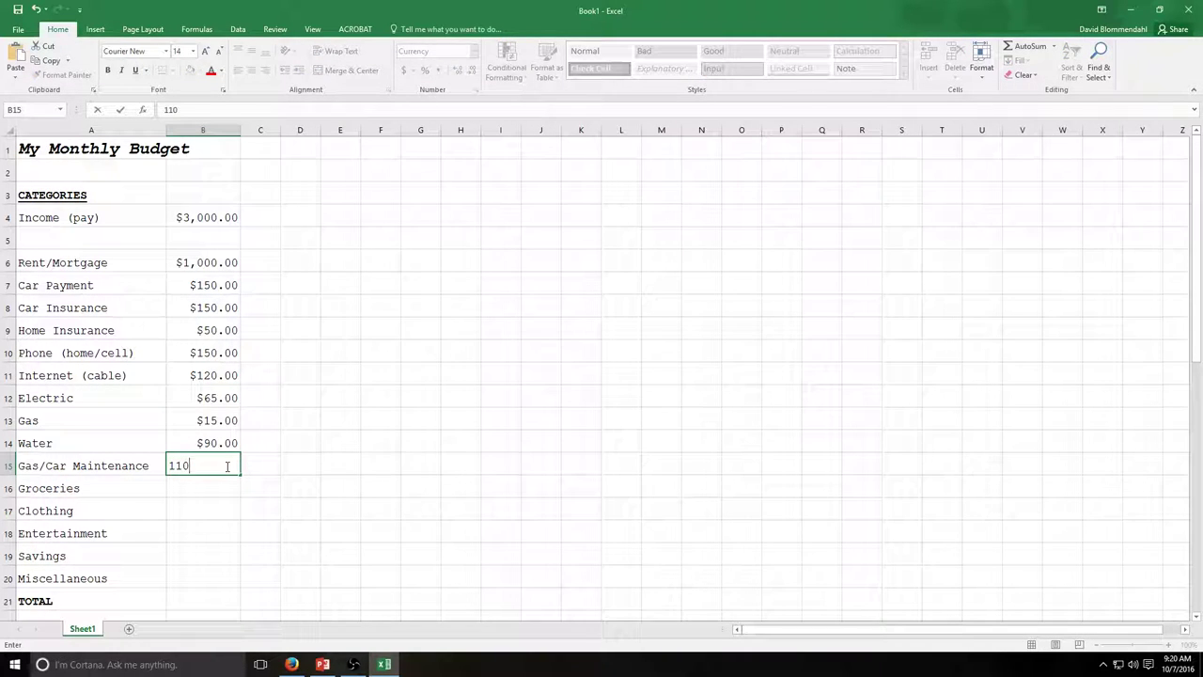
click(217, 488)
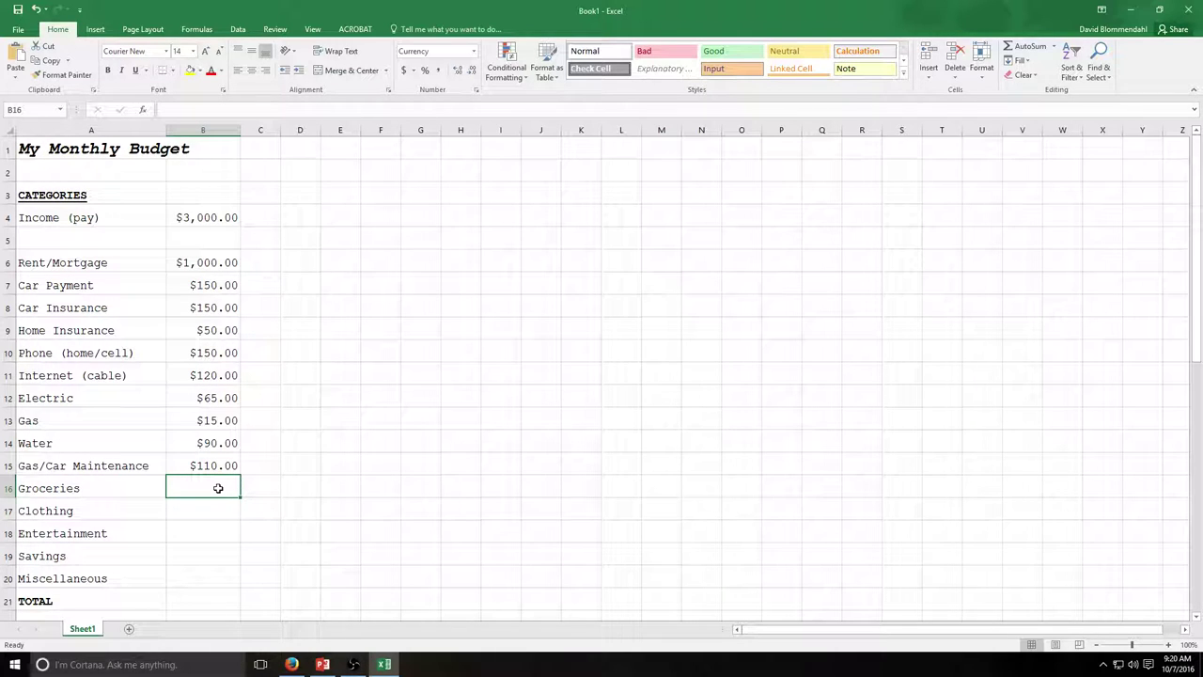
text(50)
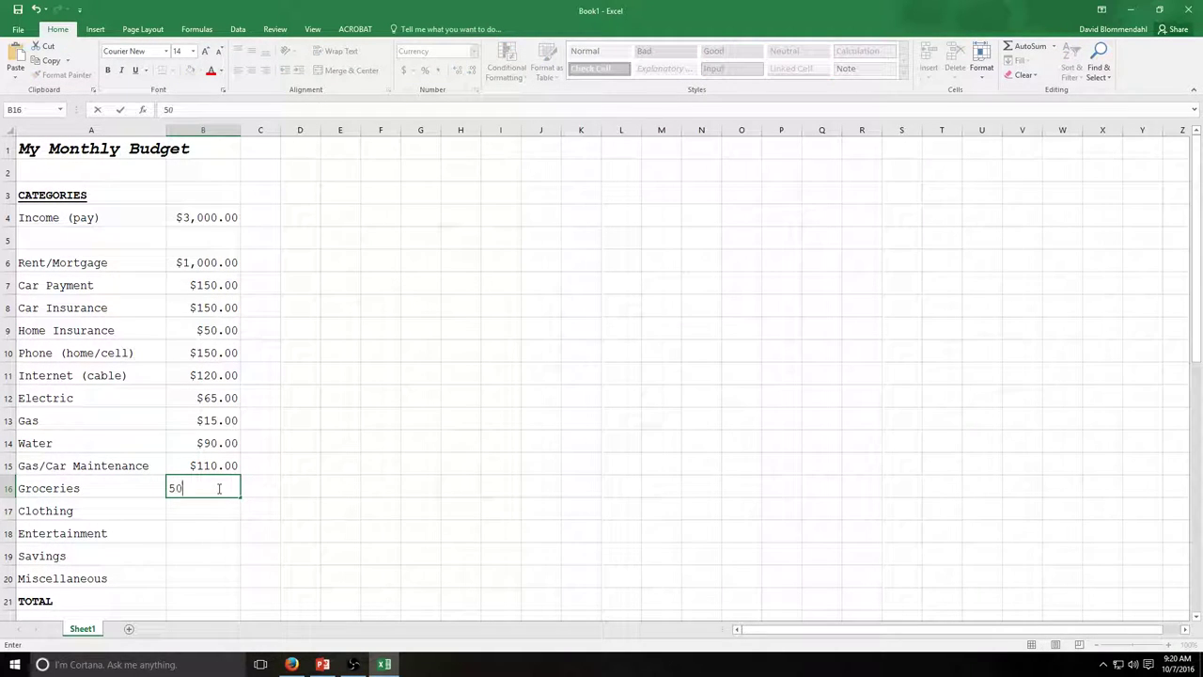
text(0.00)
click(214, 508)
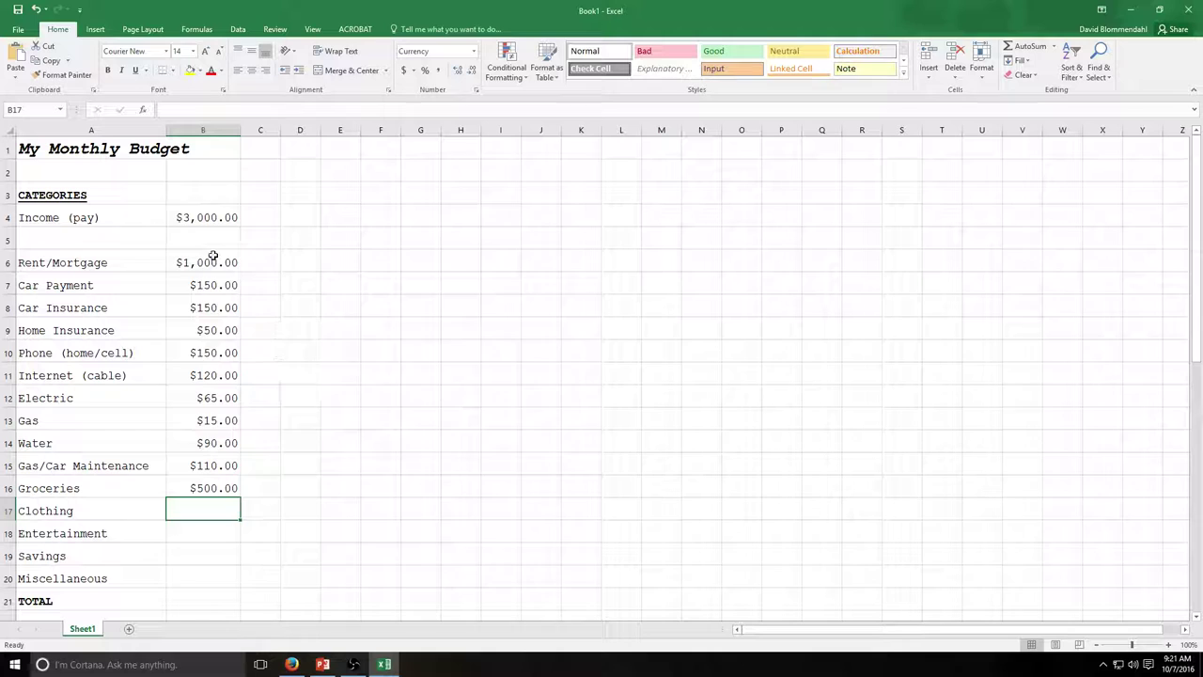
drag(214, 263, 219, 502)
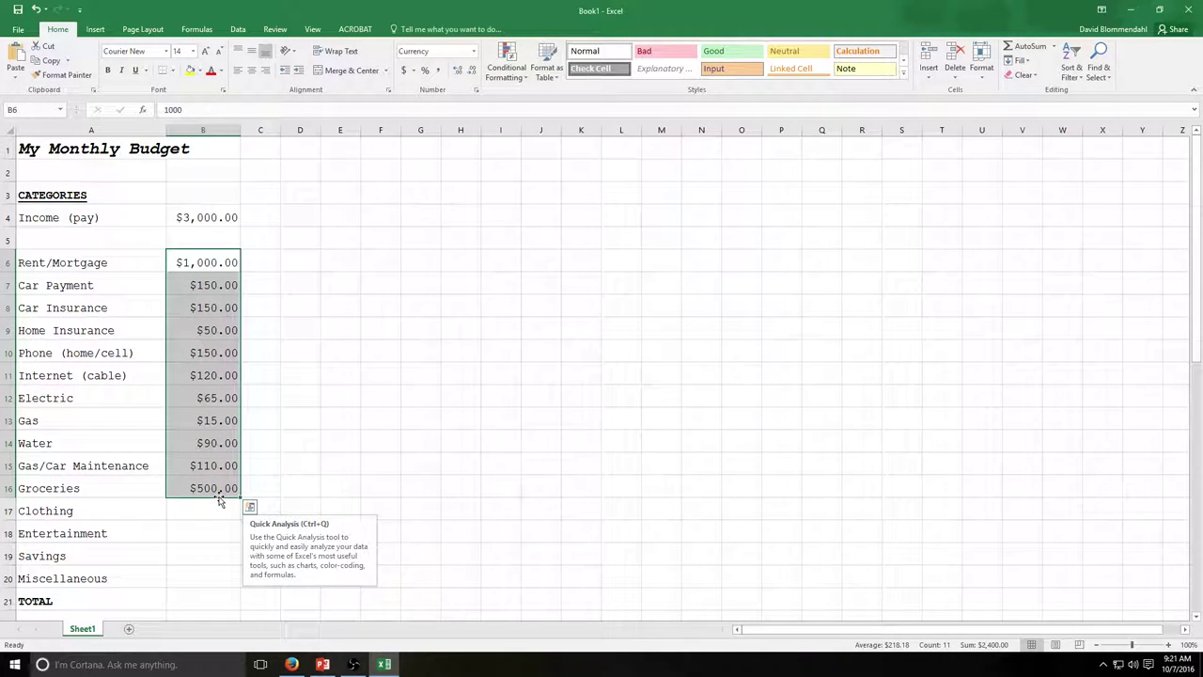
click(257, 485)
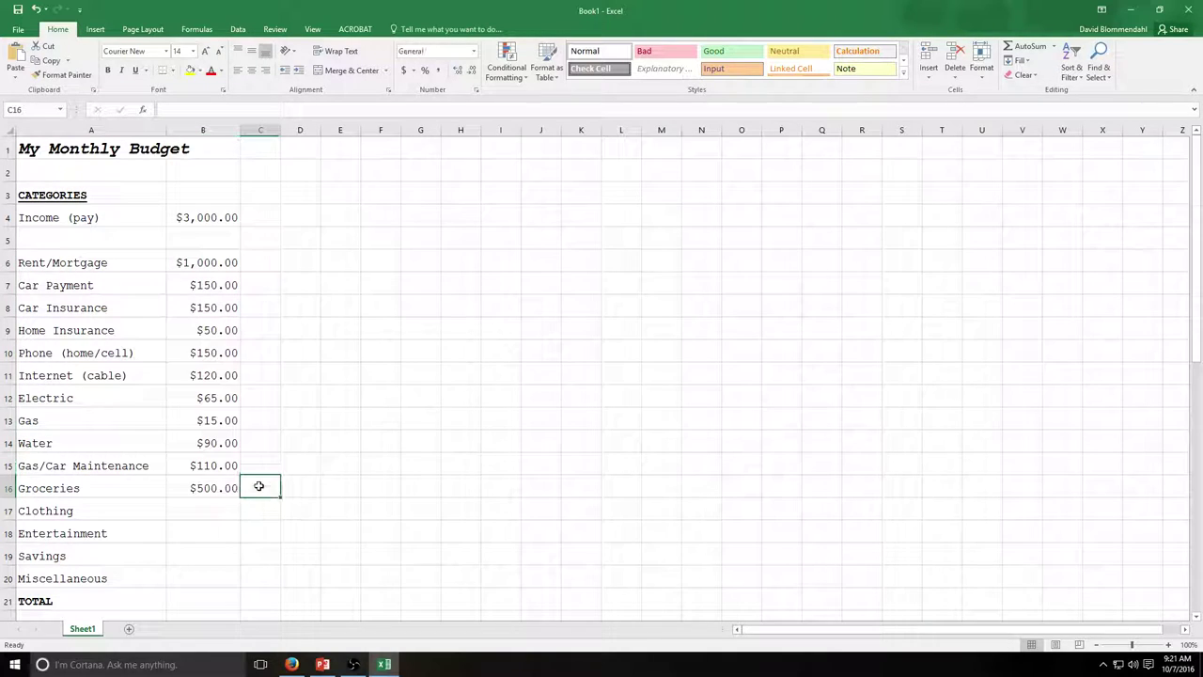
scroll(234, 524, down, 1)
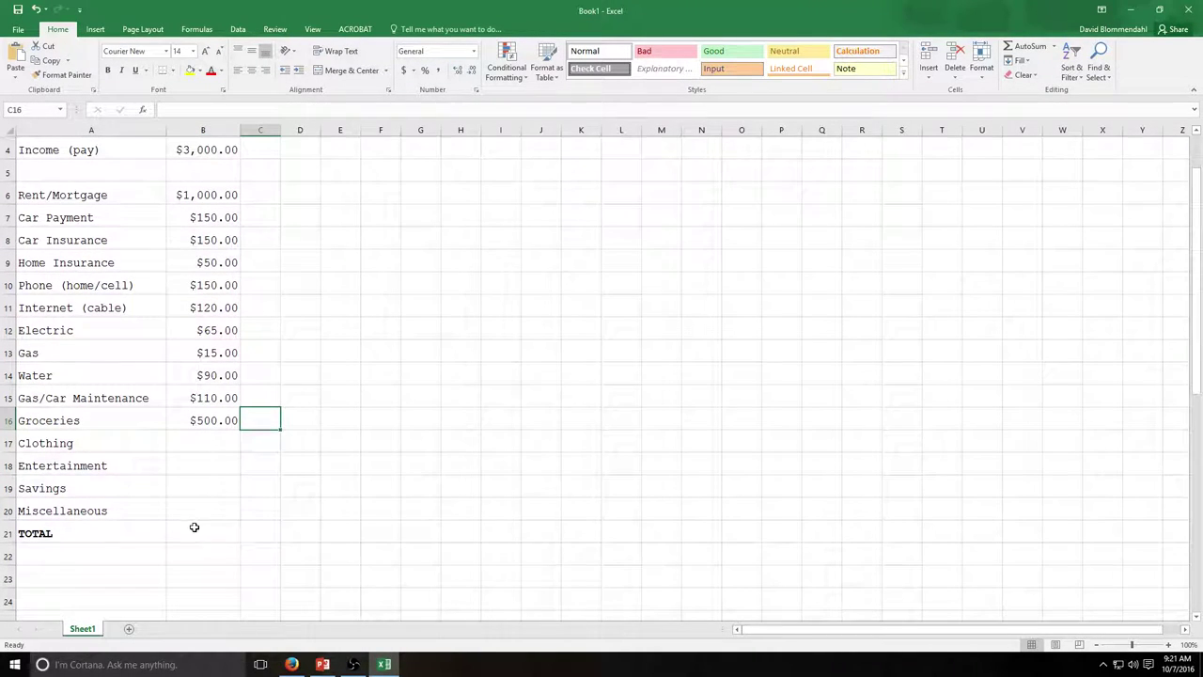
click(184, 531)
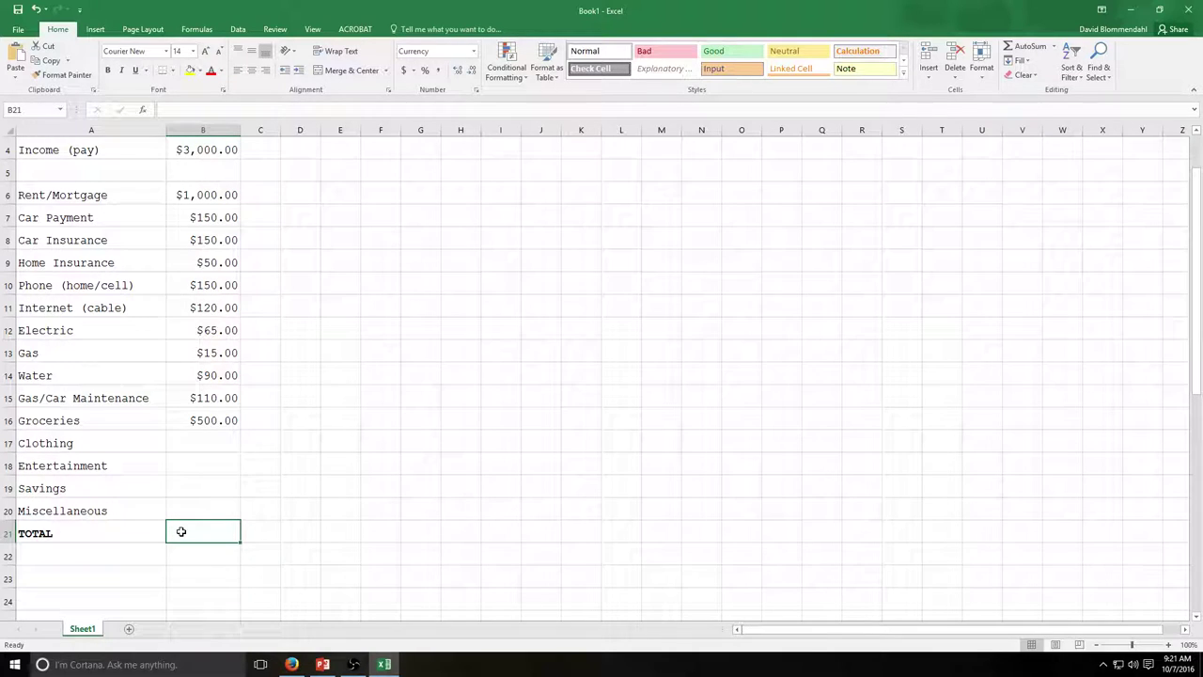
- Enter =SUM(B6:B20) in the TOTAL cell B21, giving $2,400.00
click(204, 109)
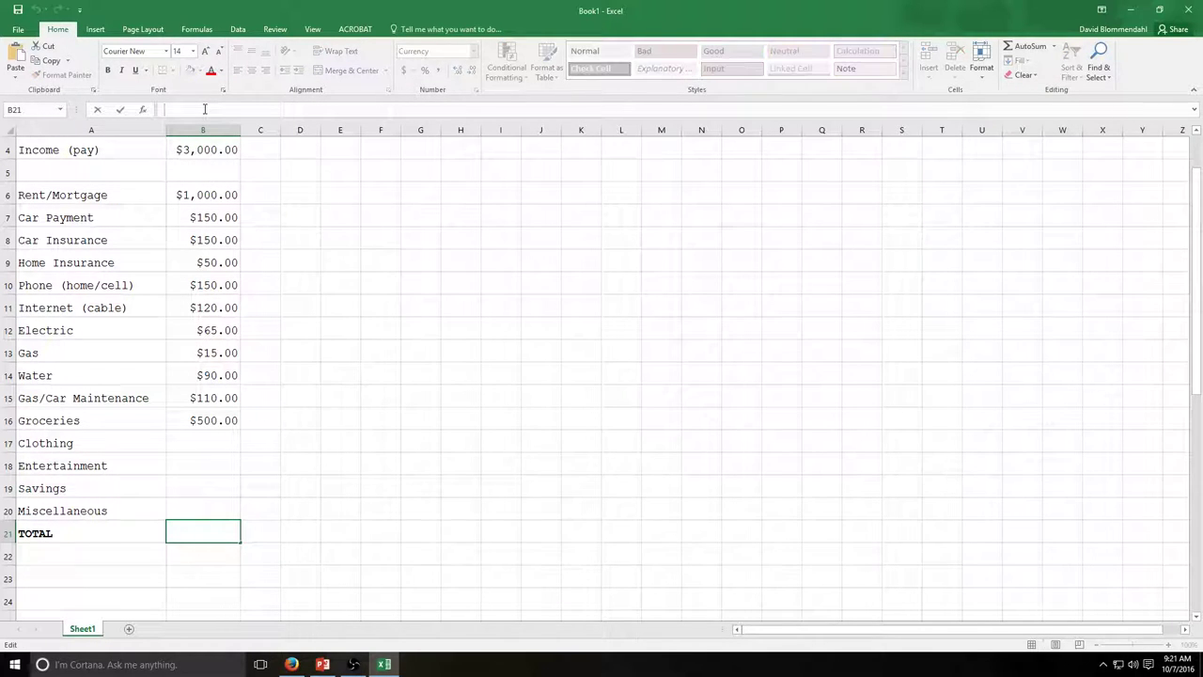
text(=)
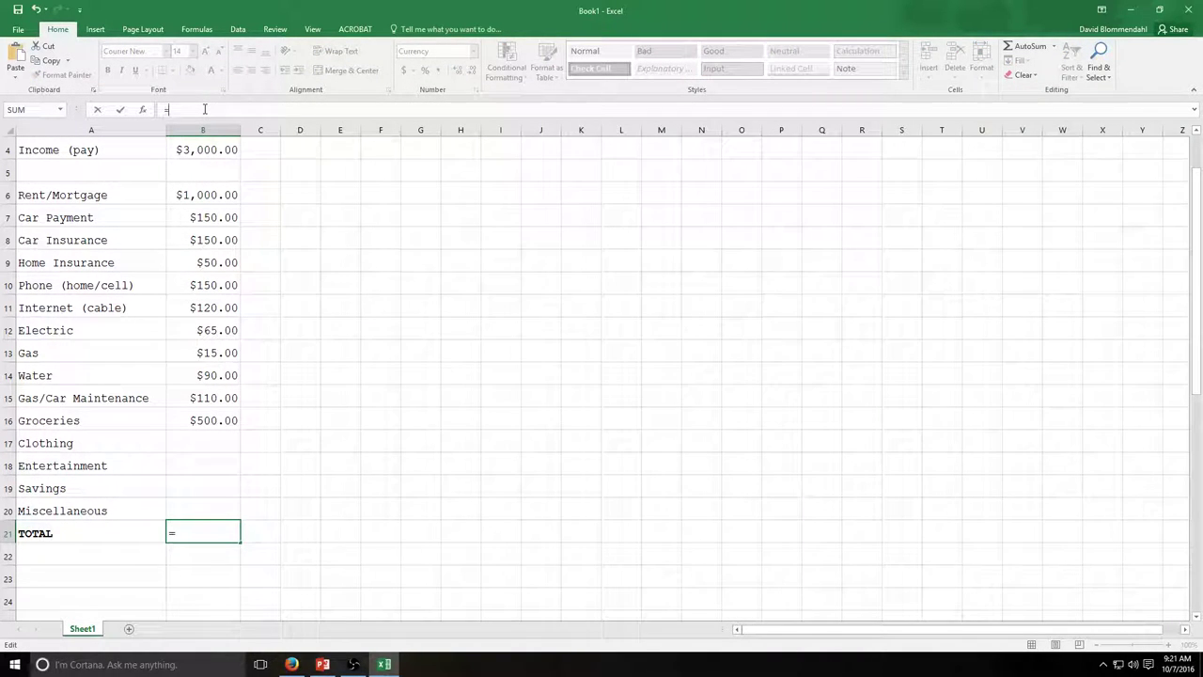
text(SUM)
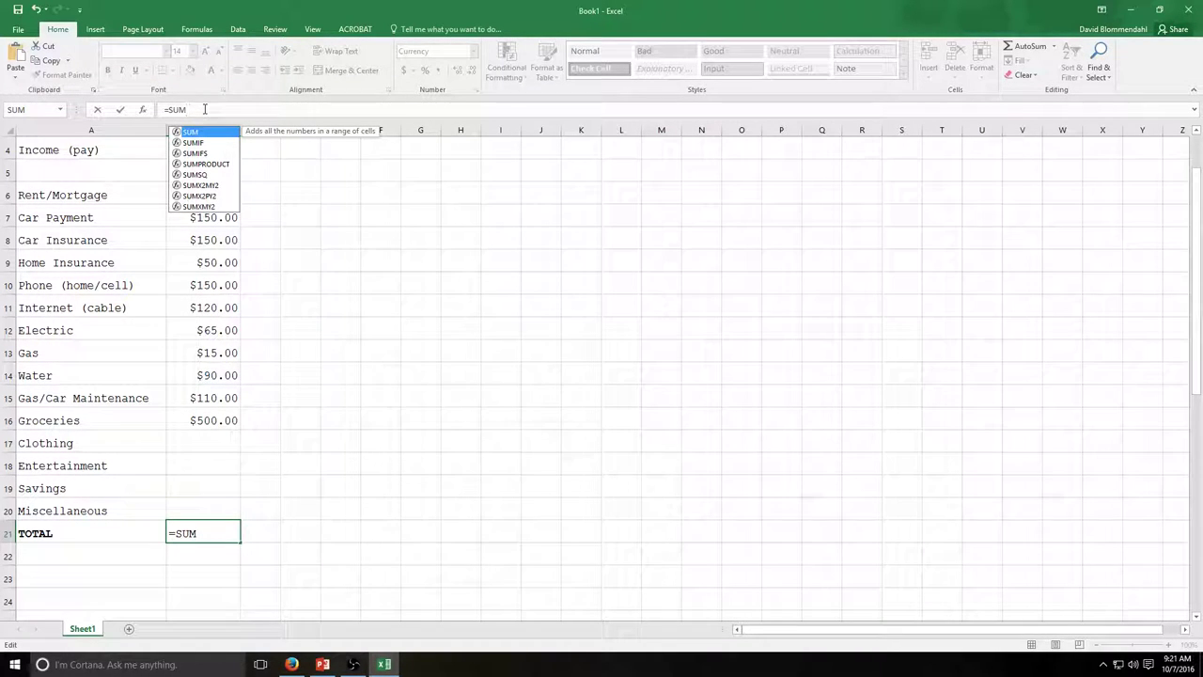
text(()
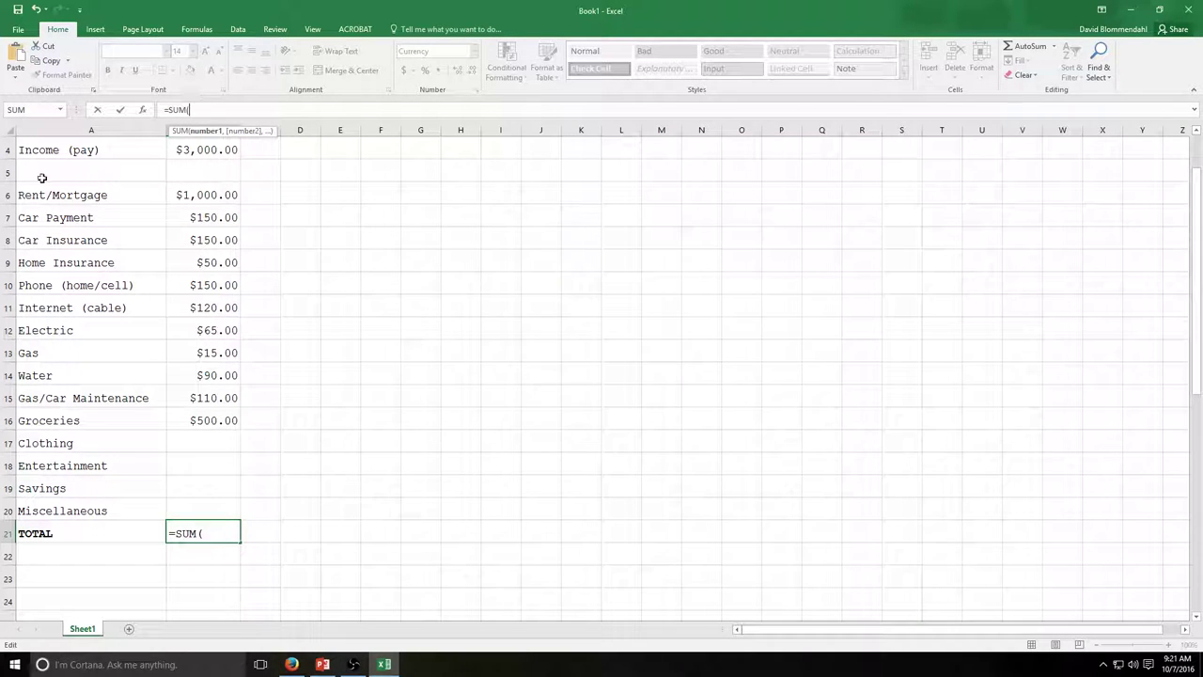
click(254, 170)
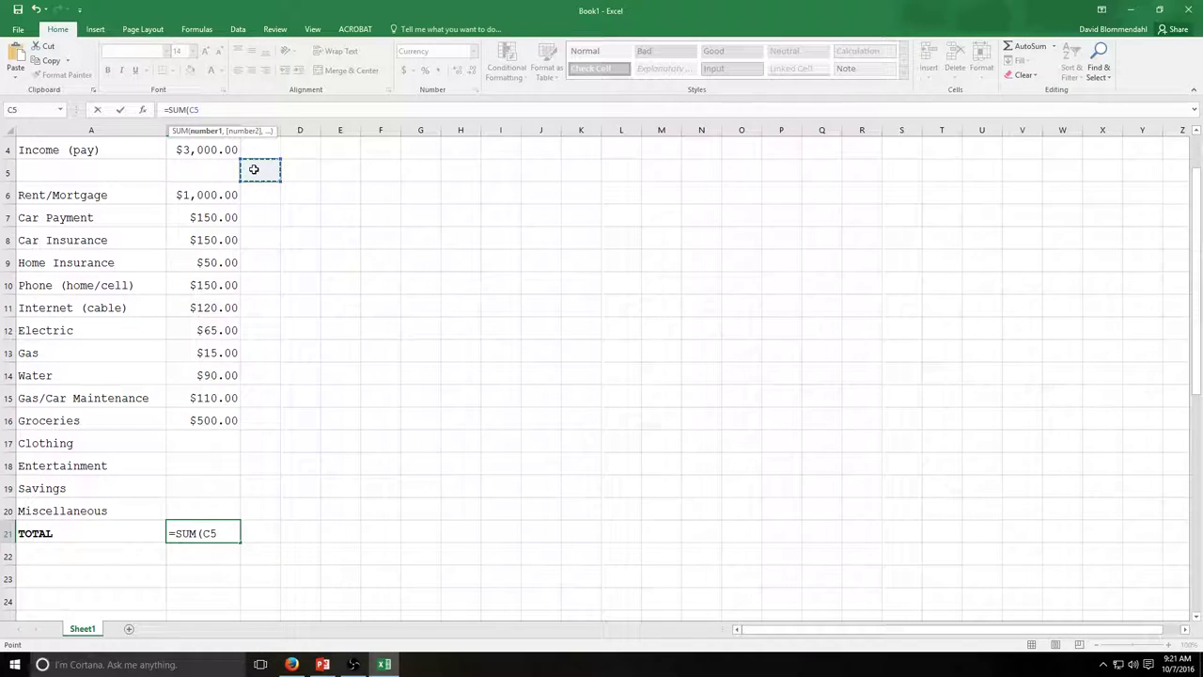
click(161, 148)
click(203, 152)
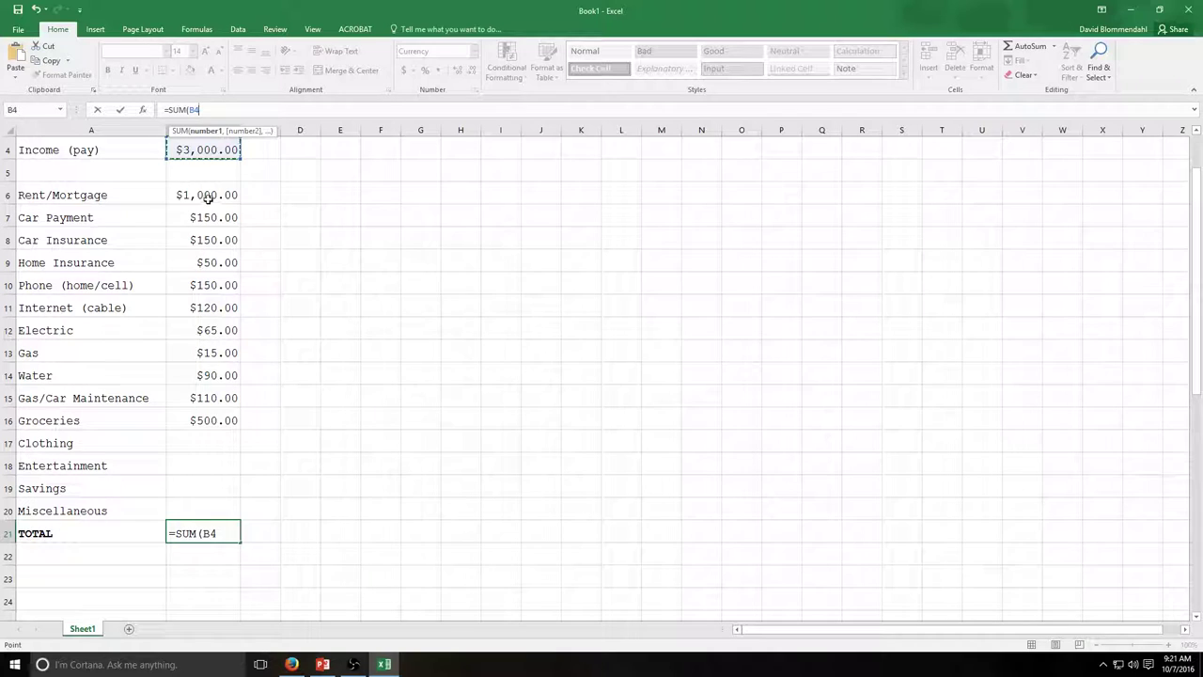
click(208, 194)
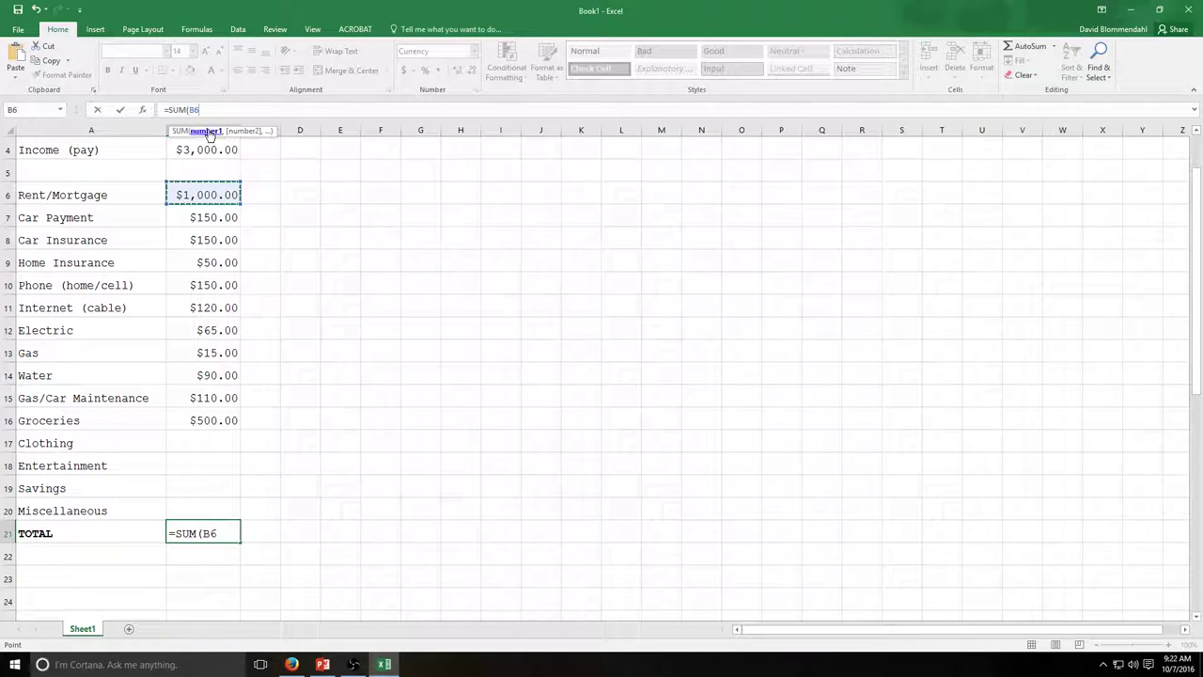
key(F8)
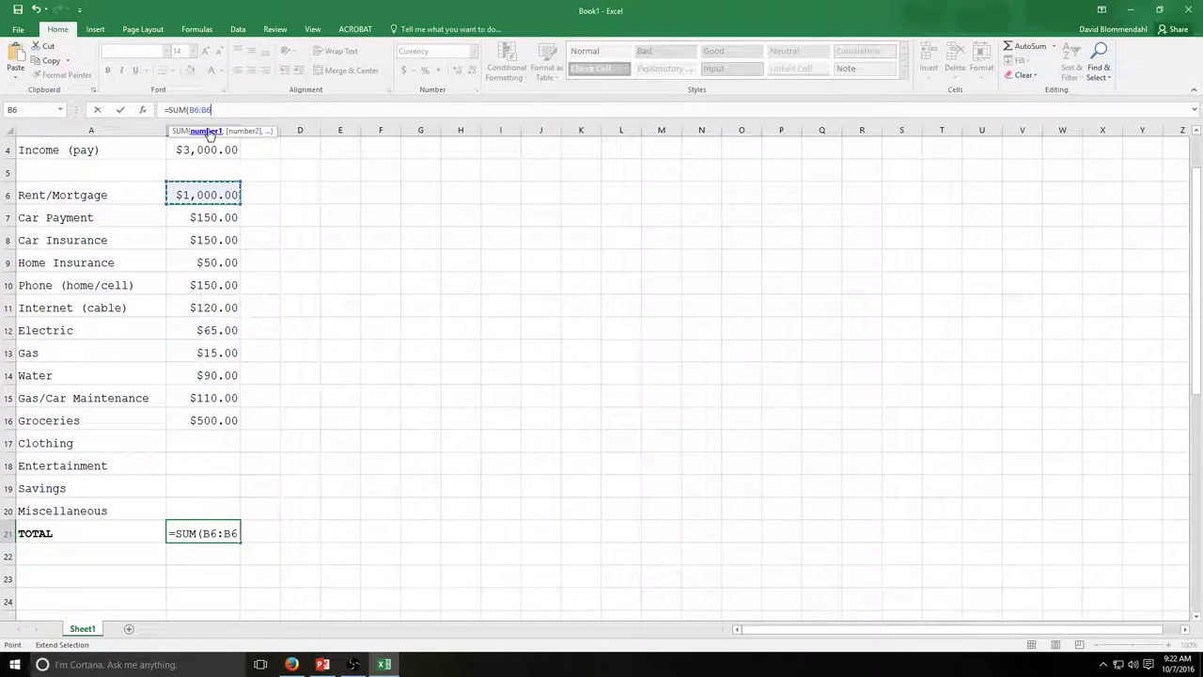
key(BackSpace)
key(BackSpace)
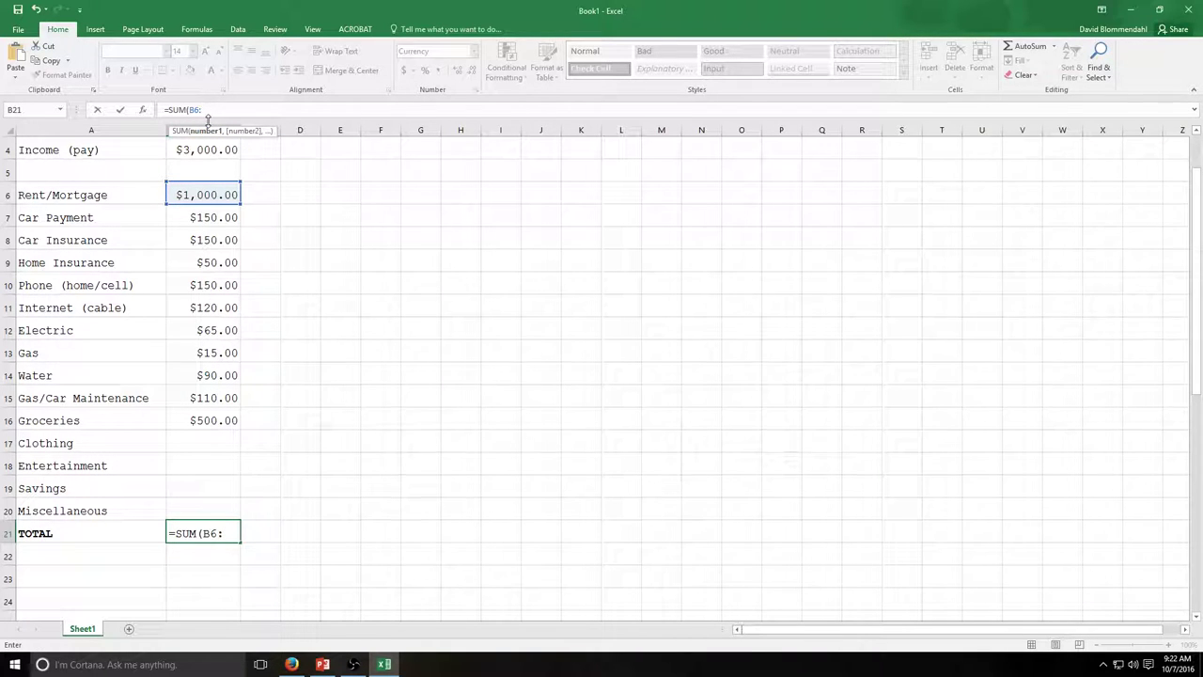
click(206, 506)
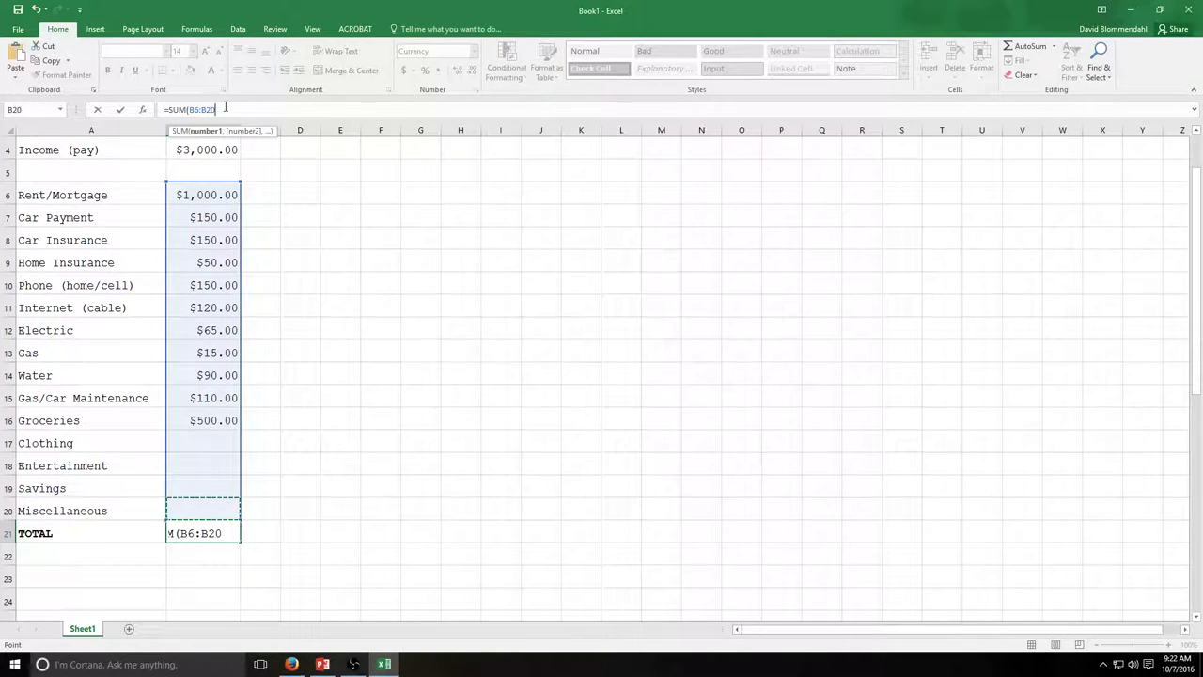
text())
click(226, 107)
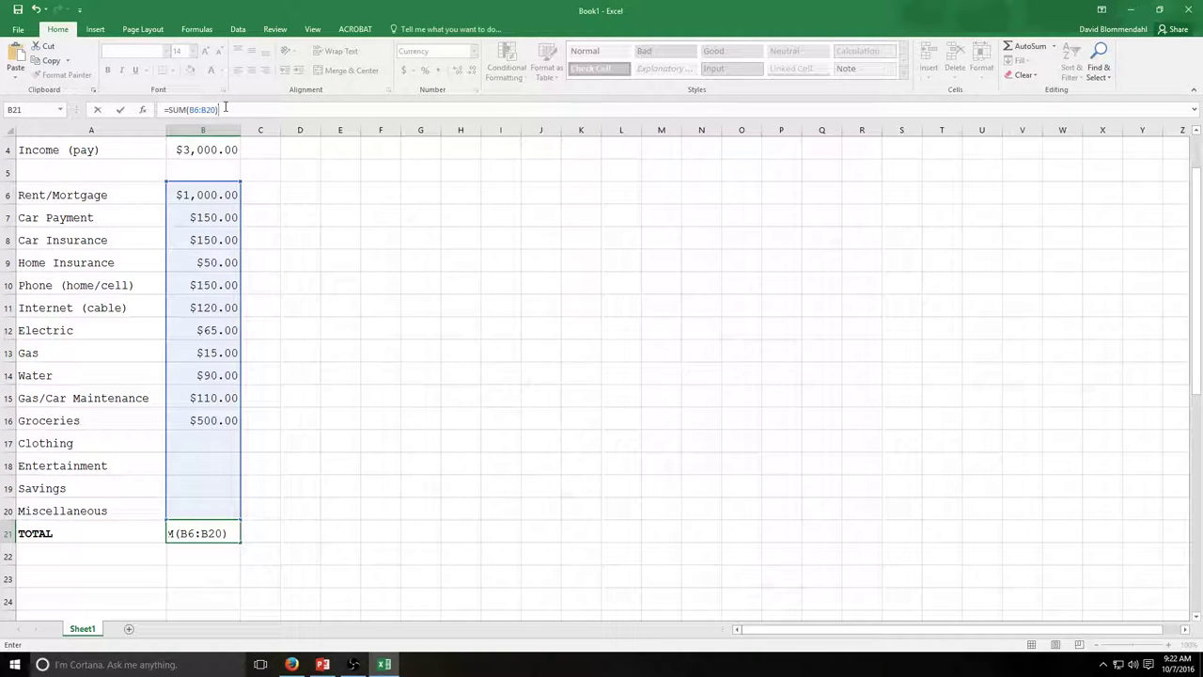
key(Return)
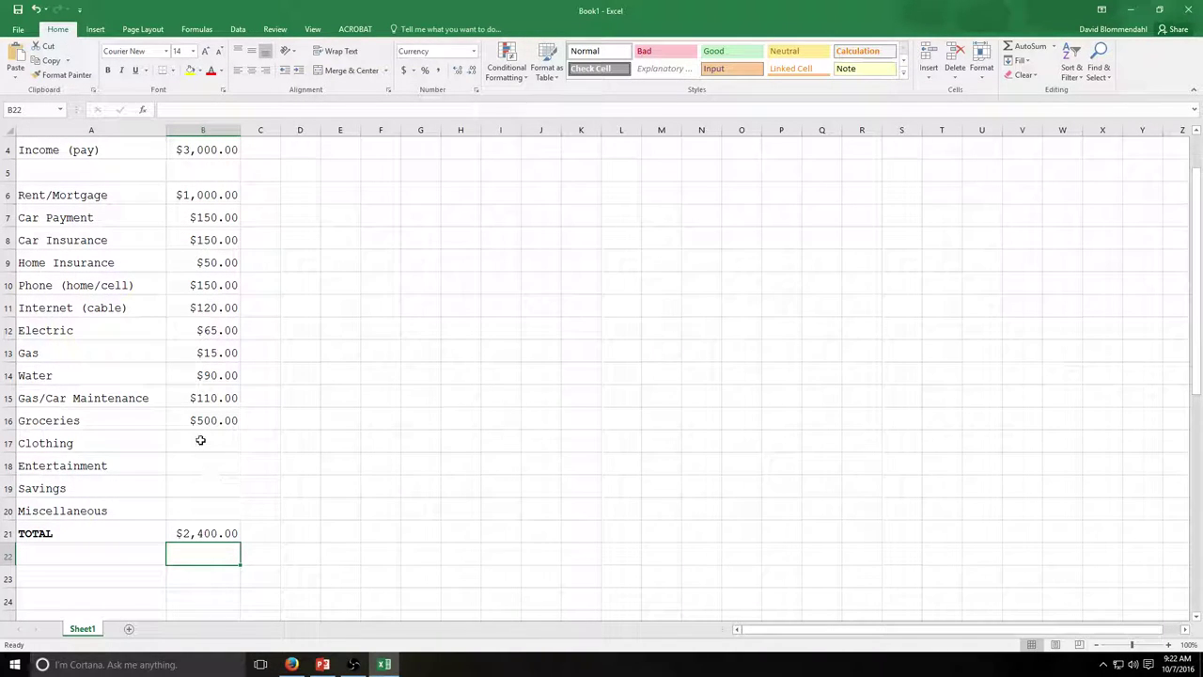
- Enter Savings $300.00 and $100.00 each for Clothing, Entertainment and Miscellaneous
click(207, 488)
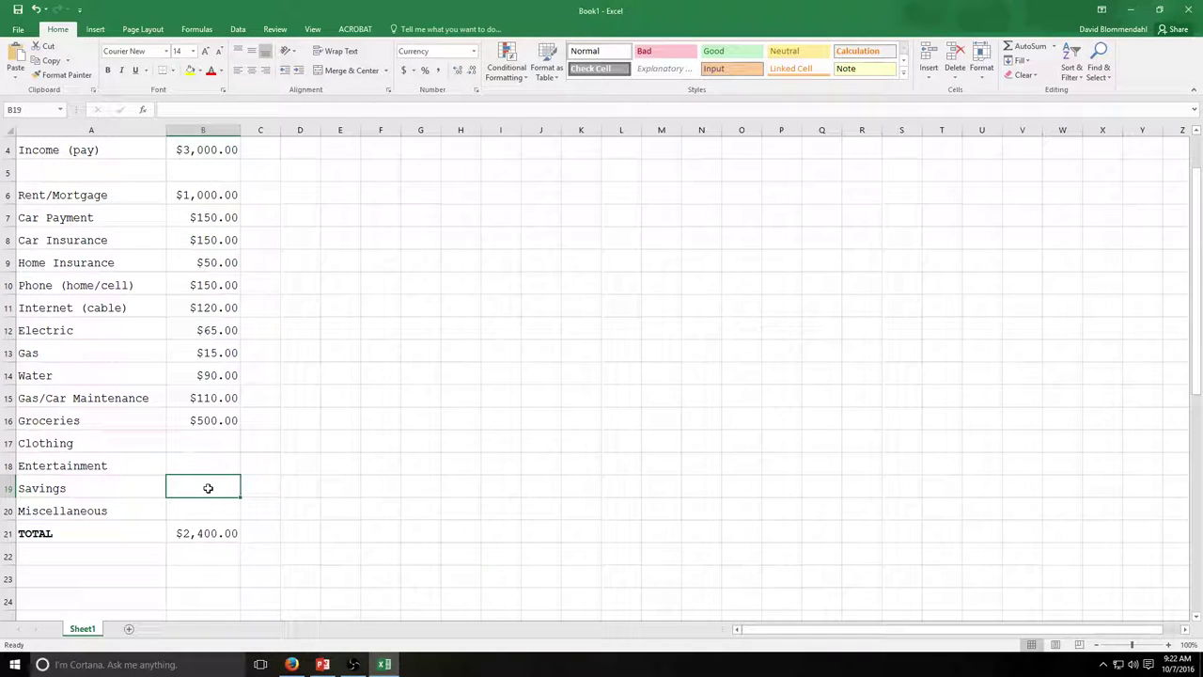
text(300)
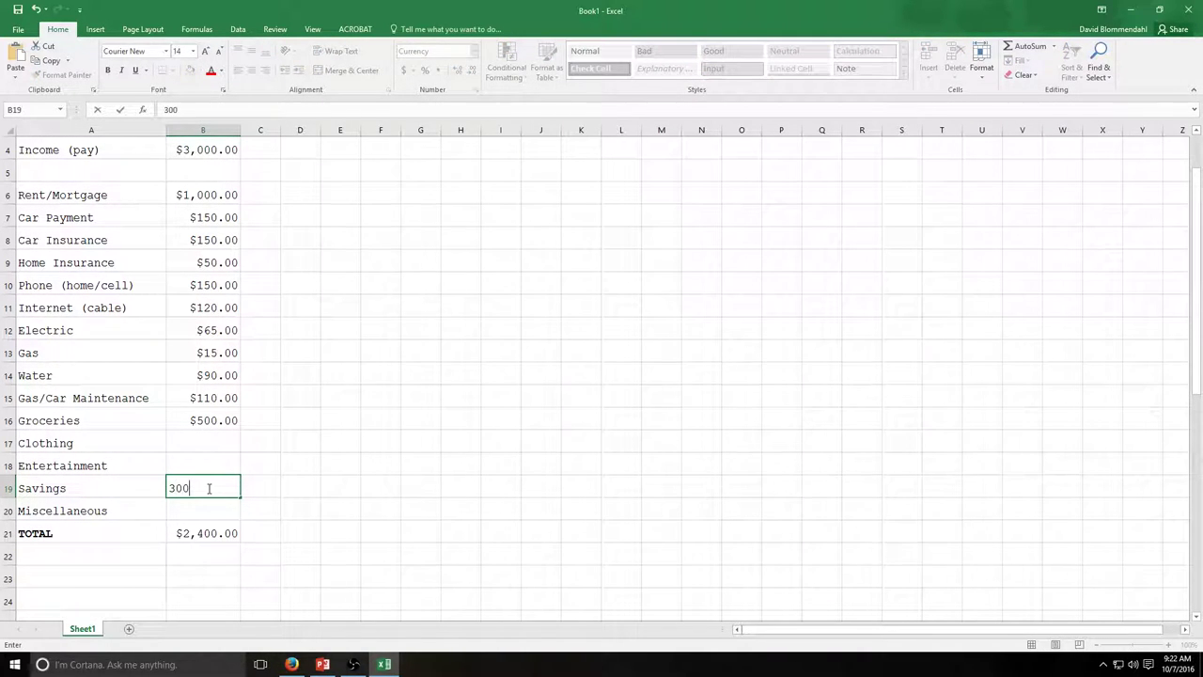
text(.00)
click(214, 466)
click(220, 440)
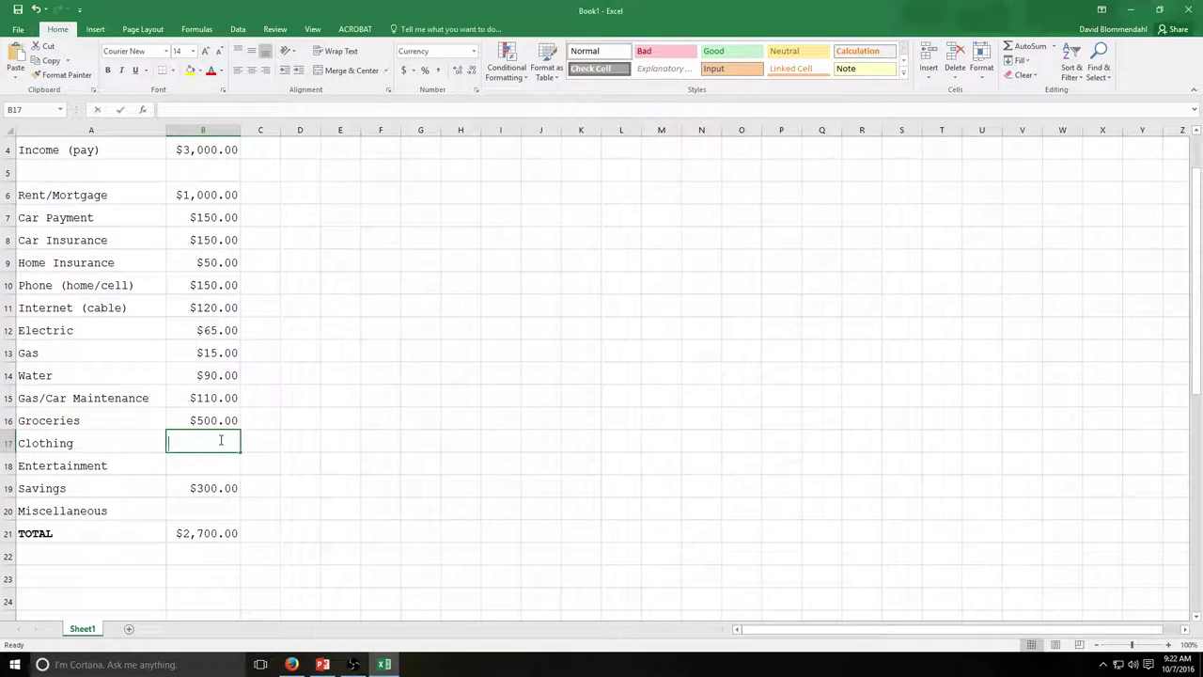
text(100)
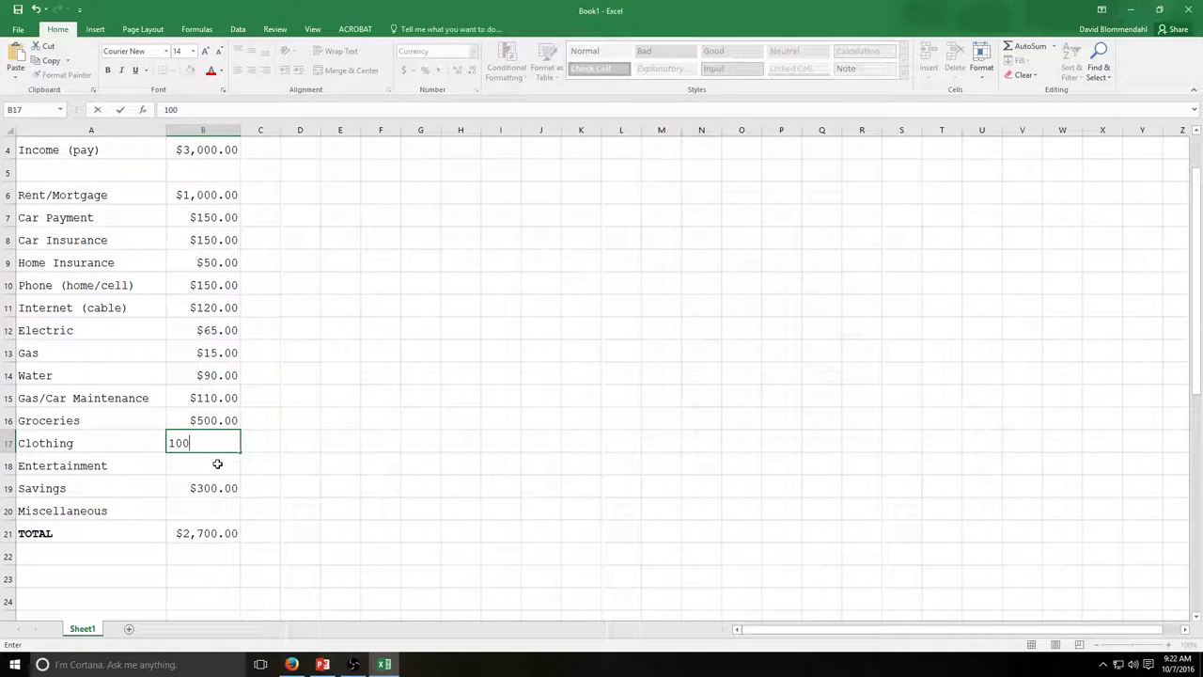
click(217, 464)
text(100)
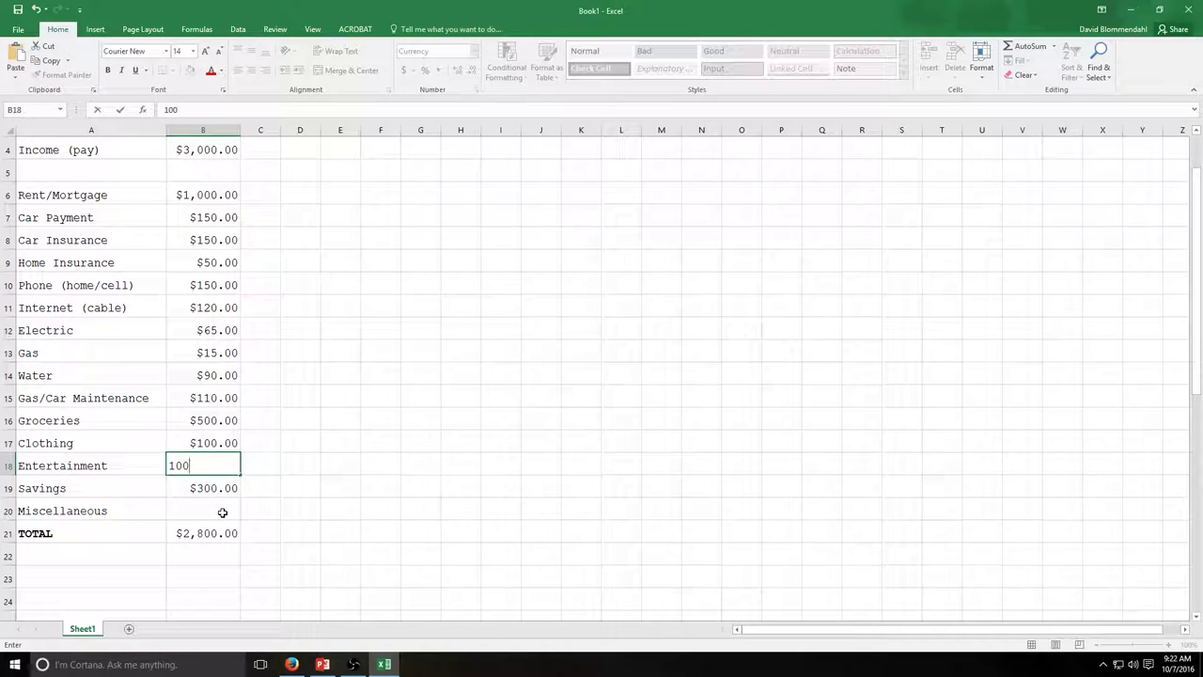
click(221, 513)
text(100)
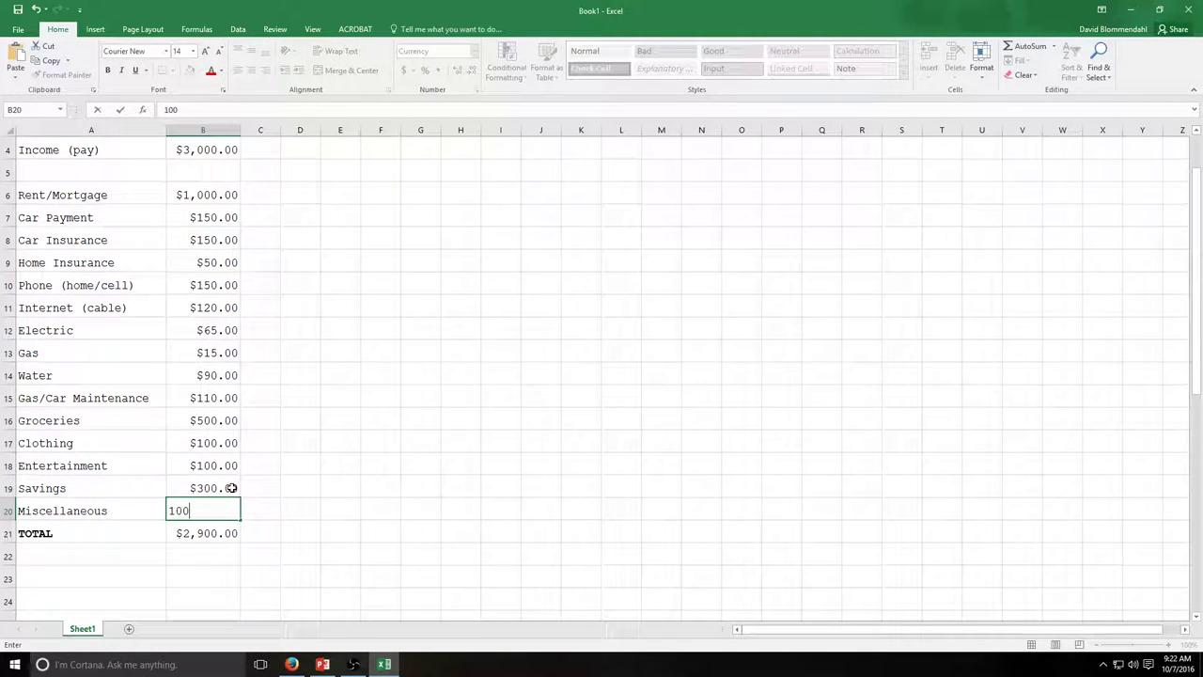
click(230, 488)
click(72, 558)
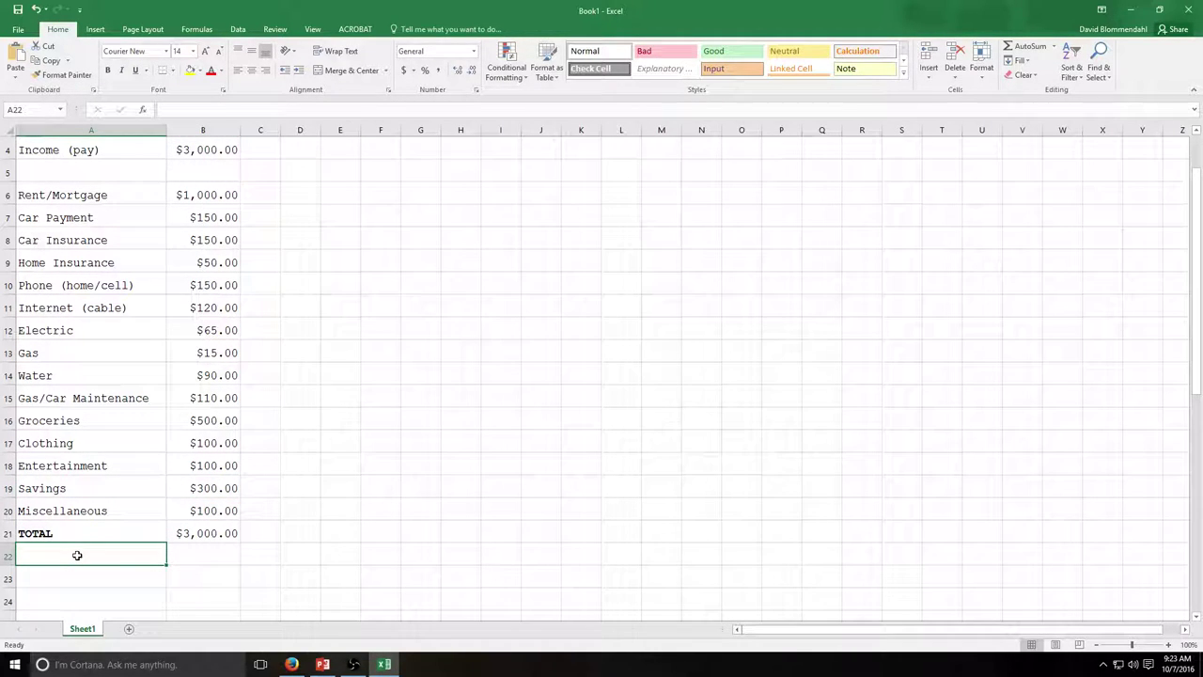
- Type the label 'INCOME - EXPENSES' in A22 and make it bold
text(Int)
key(BackSpace)
key(BackSpace)
key(BackSpace)
key(BackSpace)
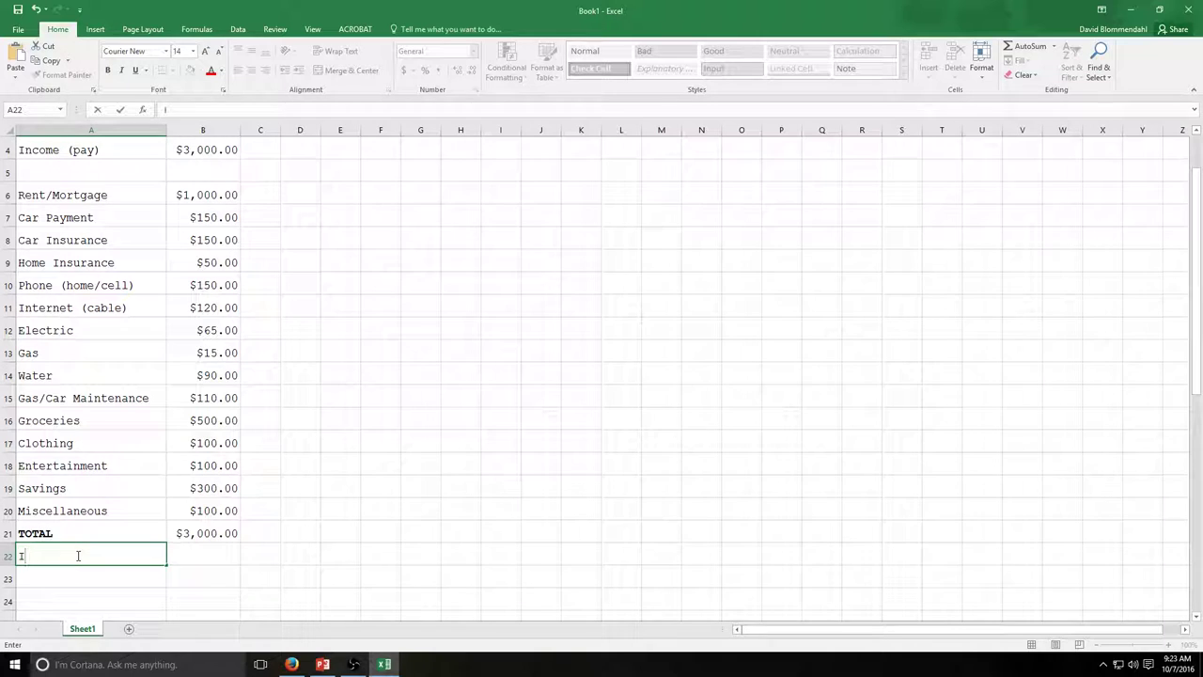
text(INCOME )
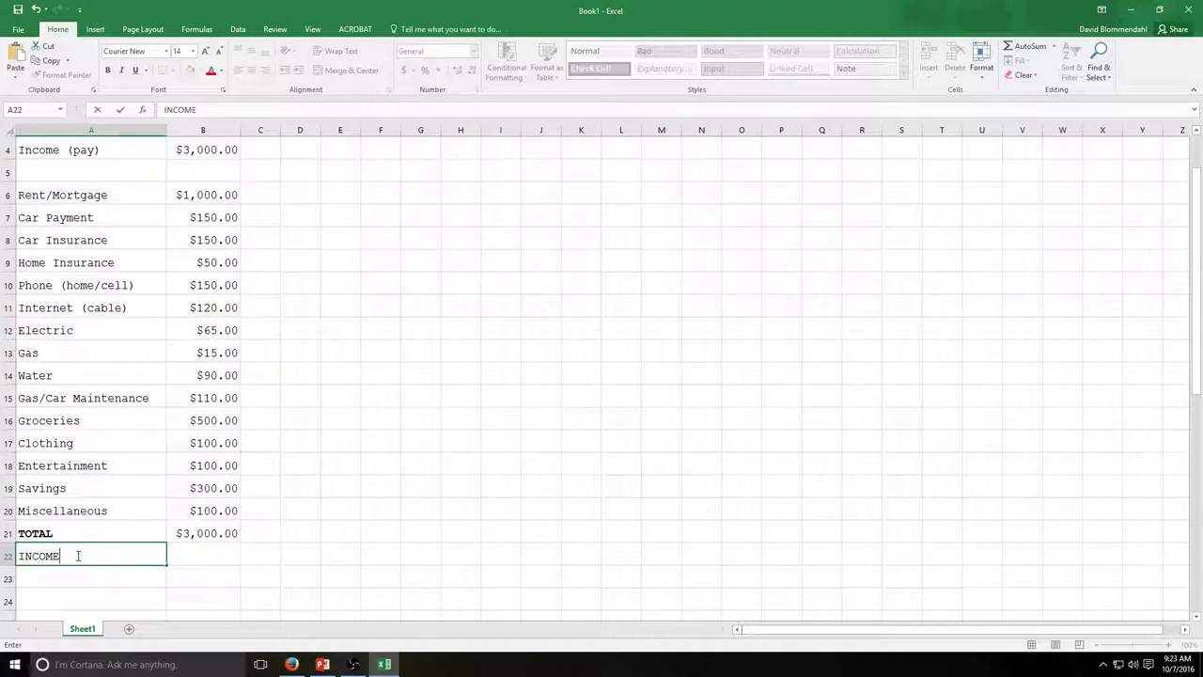
text(- EXPENSES)
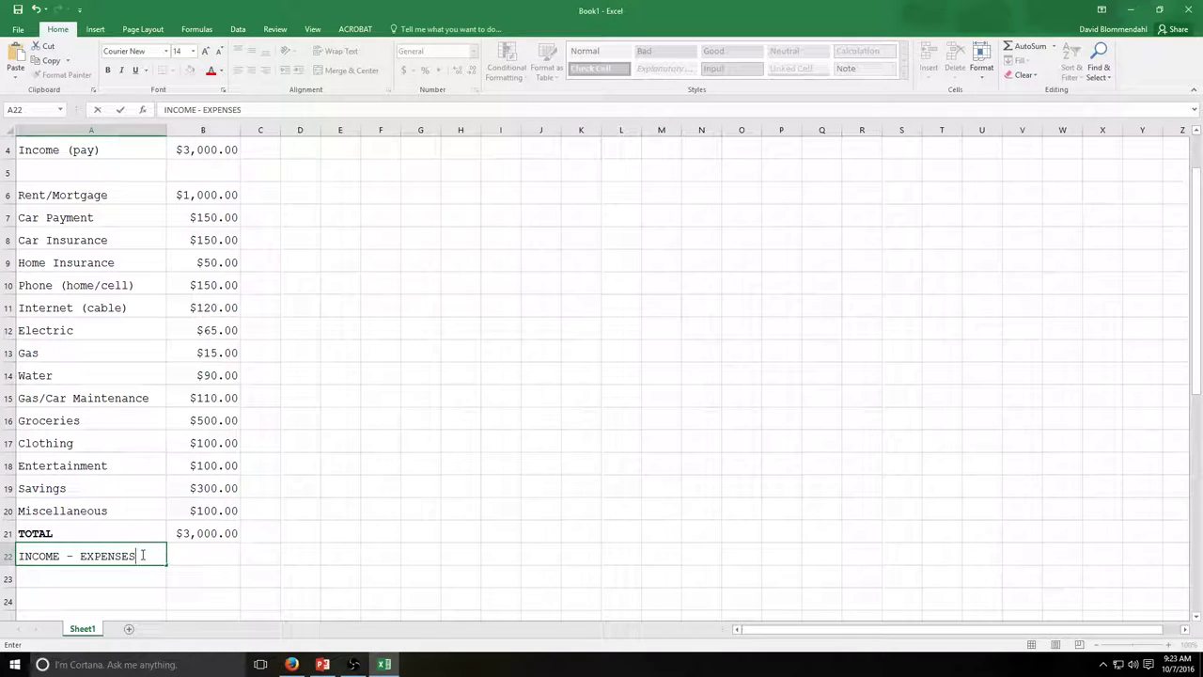
drag(139, 555, 19, 550)
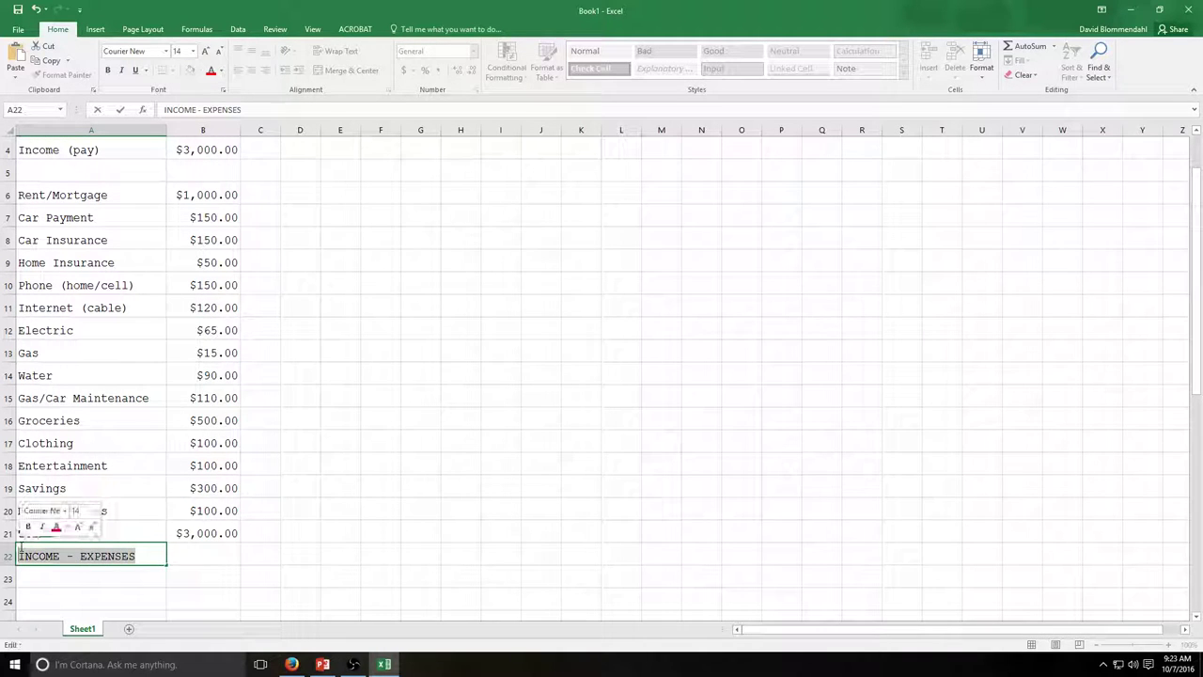
click(108, 70)
- Enter =B4-B21 in B22 so the income minus expenses shows $0.00
click(209, 558)
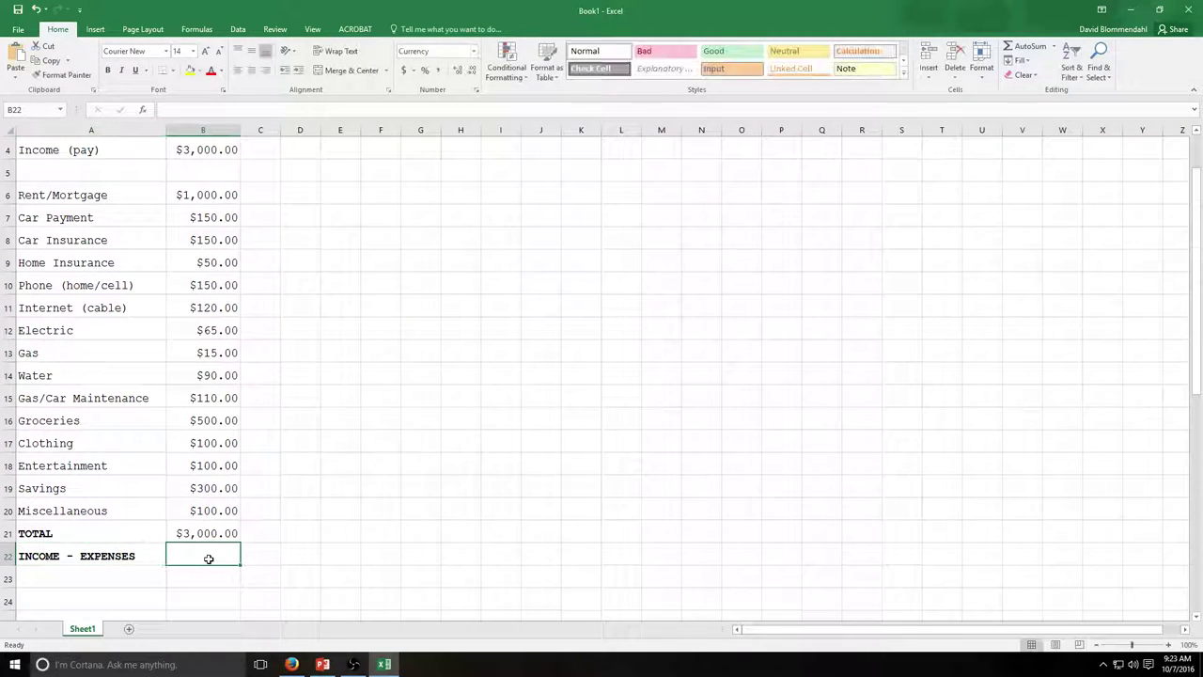
text(=)
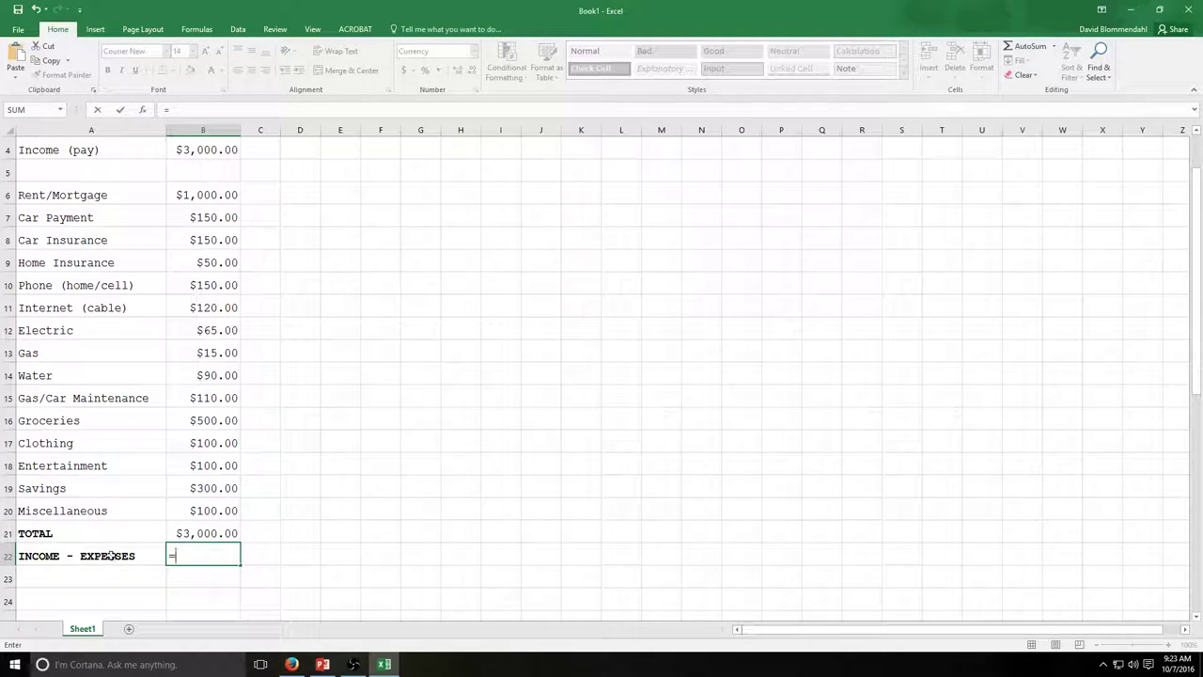
click(191, 150)
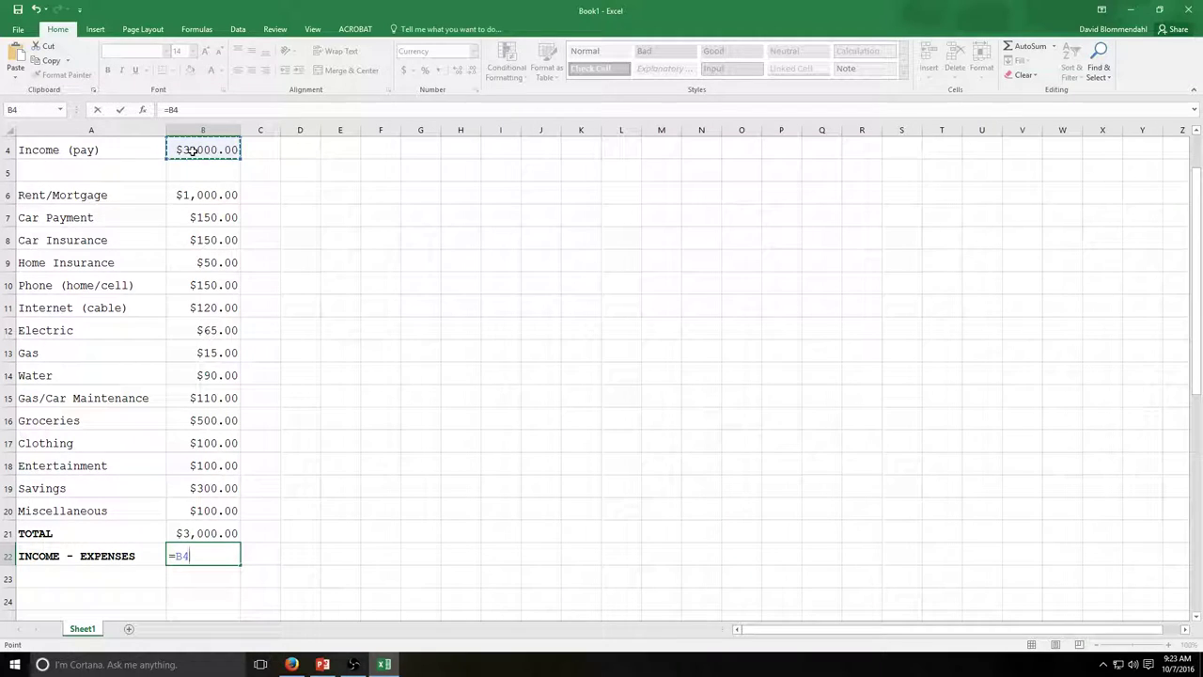
text(-)
click(204, 532)
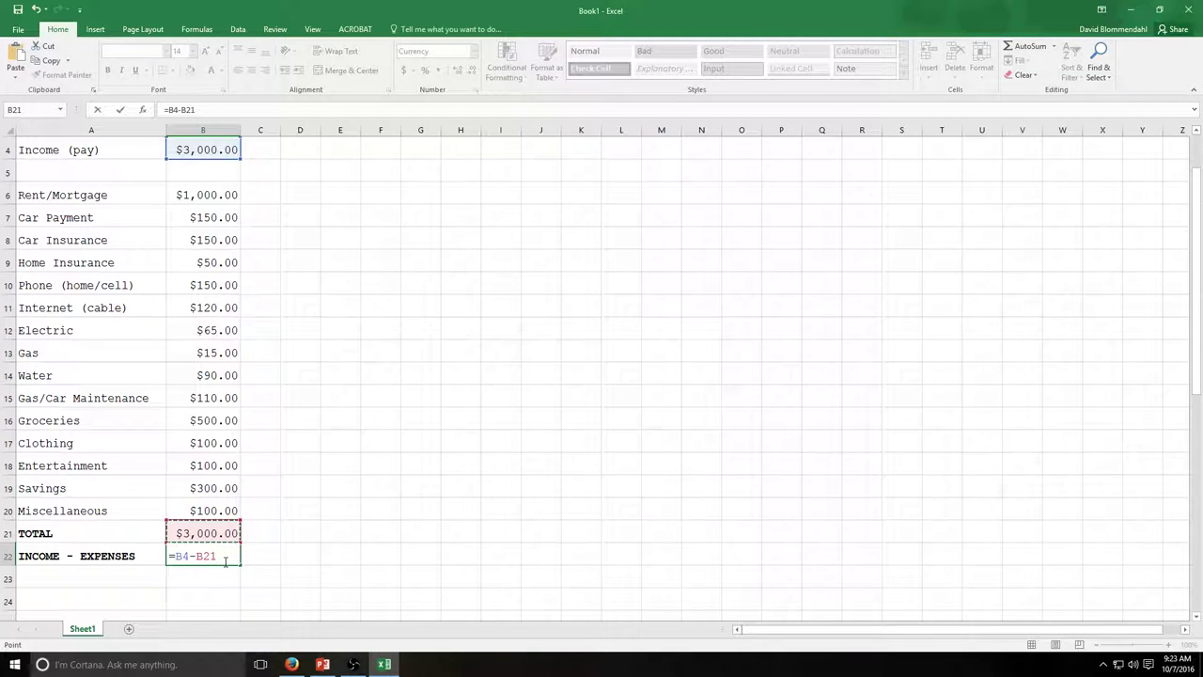
key(Return)
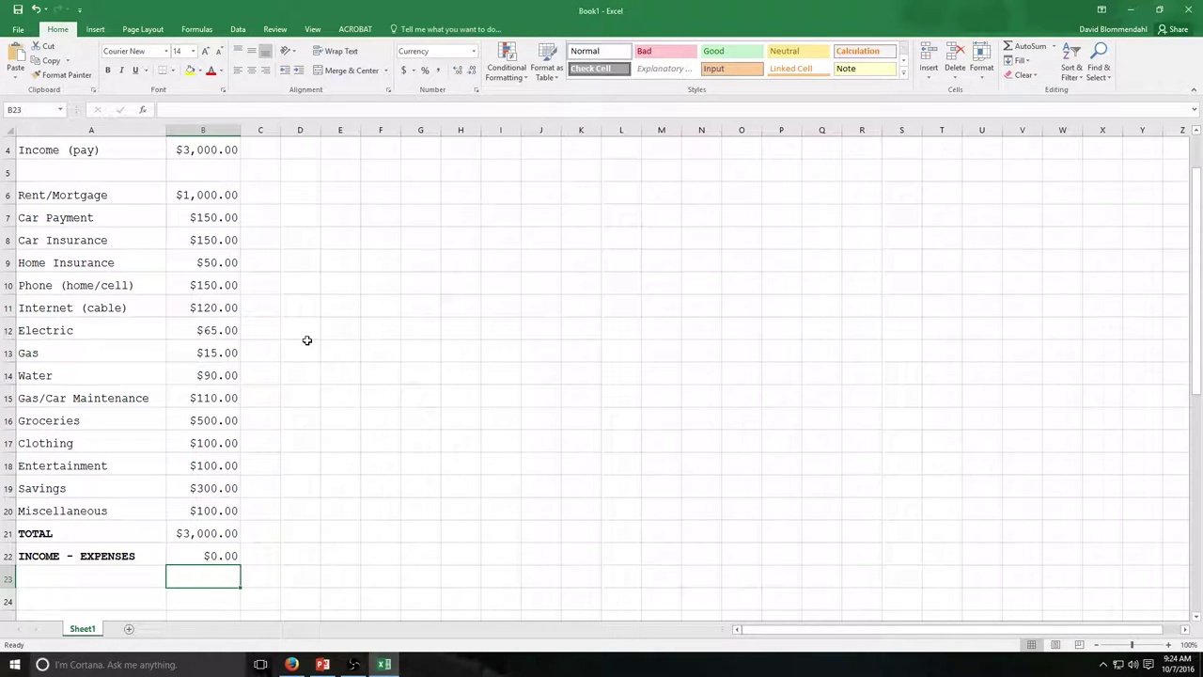
- Bold the Income (pay) label in cell A4
click(85, 151)
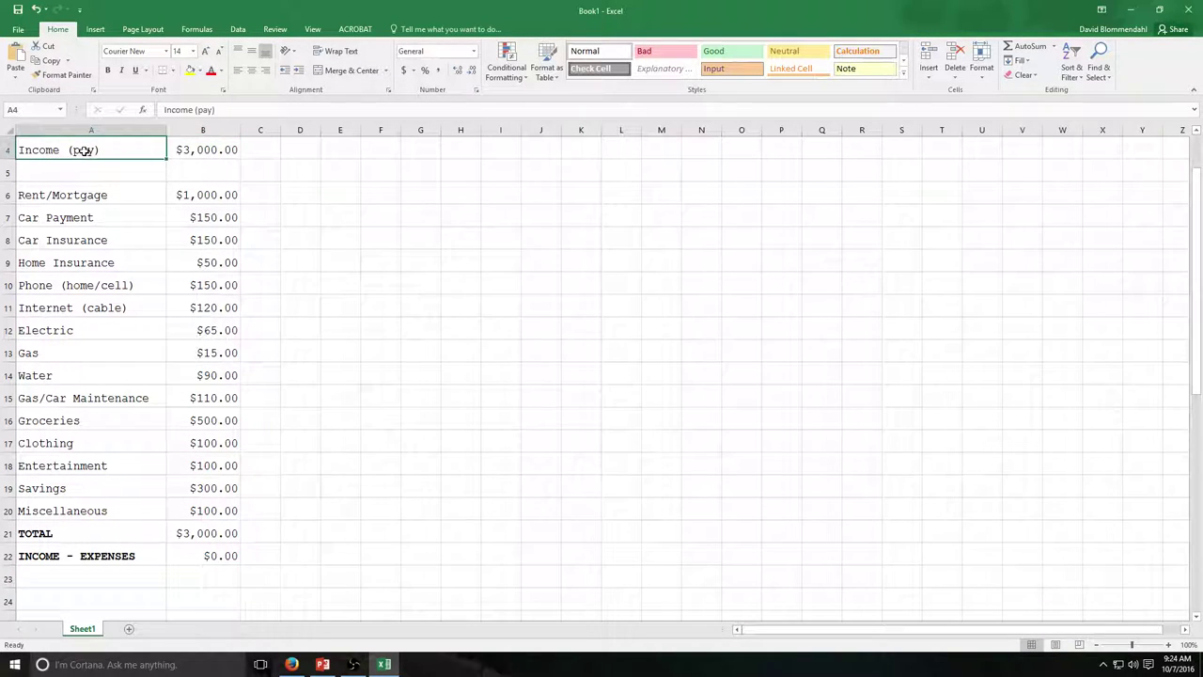
click(107, 70)
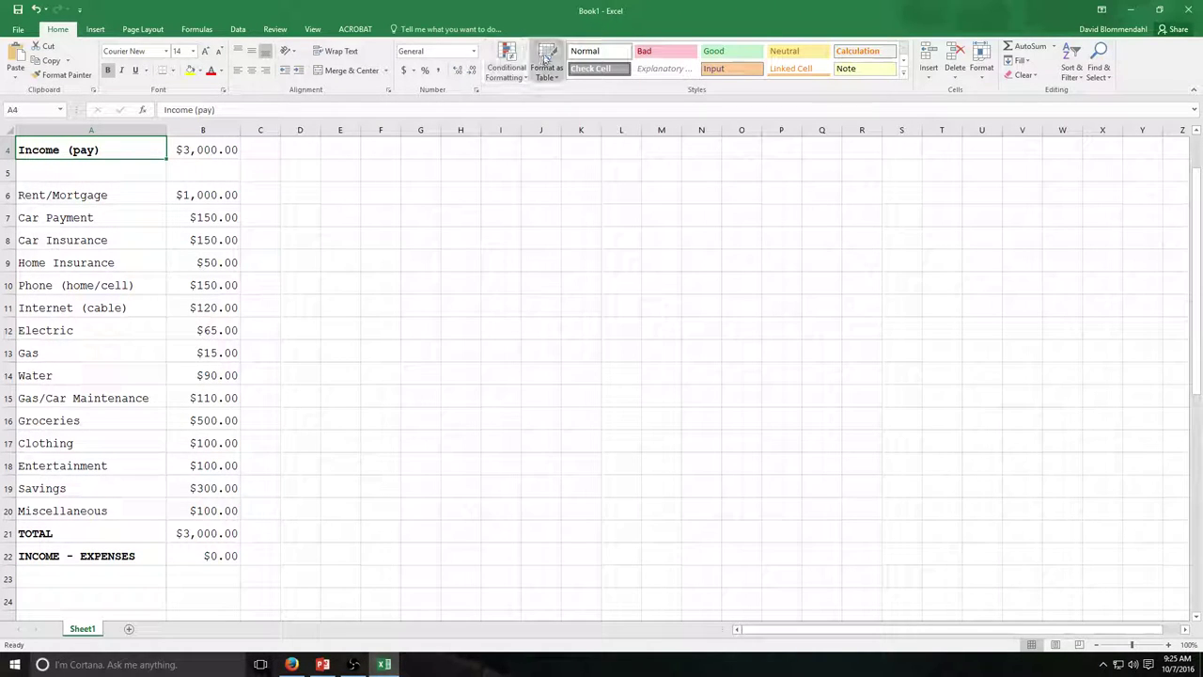
- Format the entire worksheet as a banded table style, accepting the large-operation warning
click(553, 59)
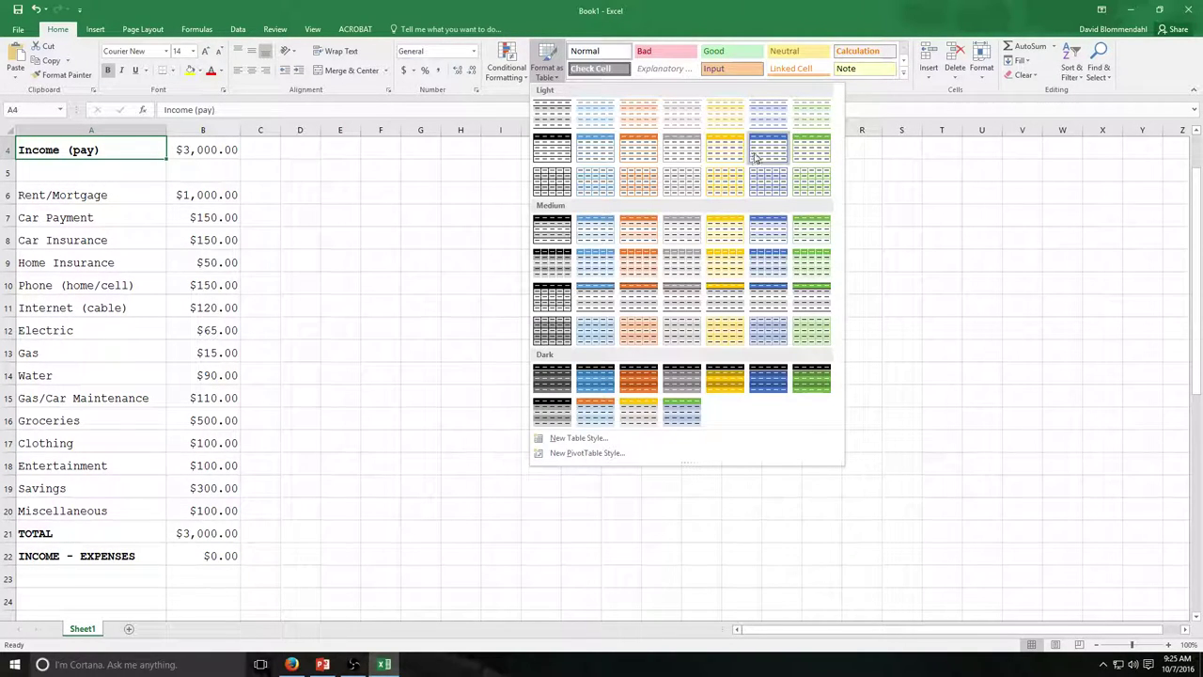
click(759, 154)
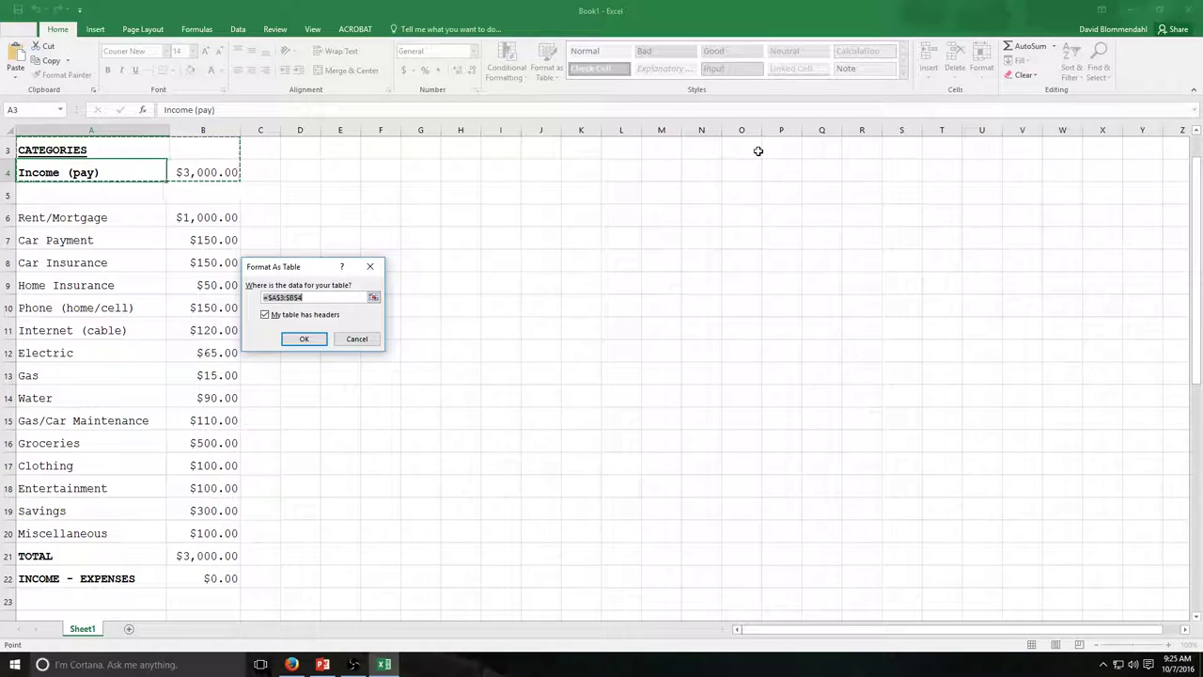
click(372, 339)
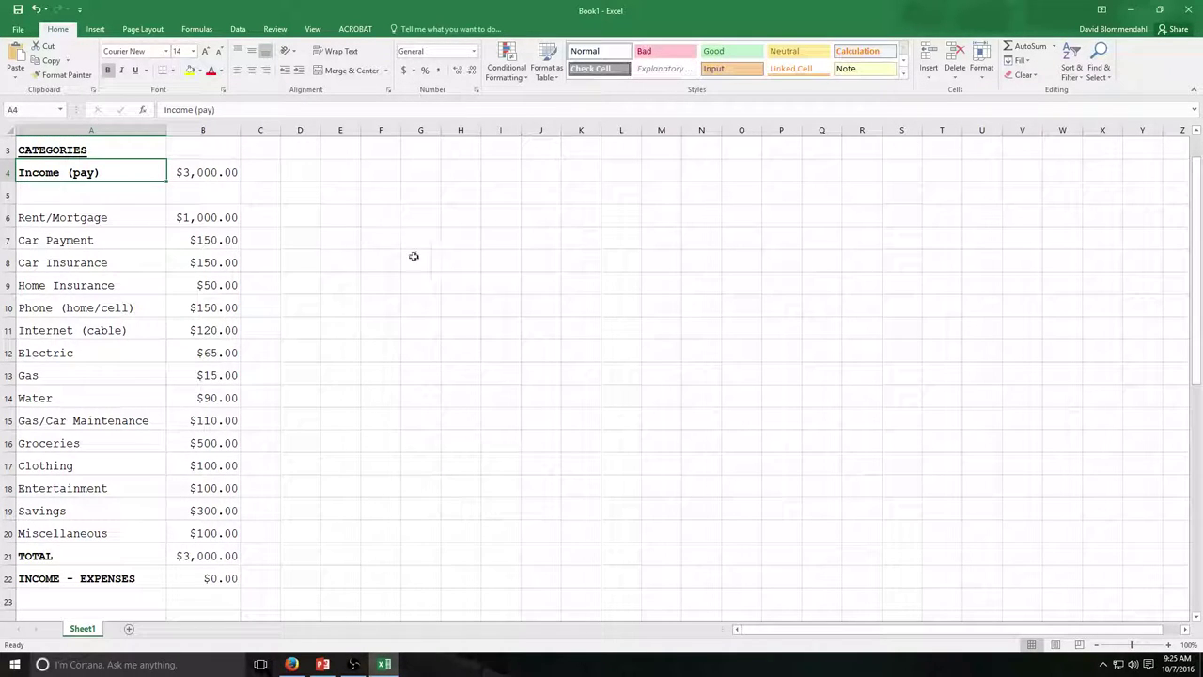
click(8, 131)
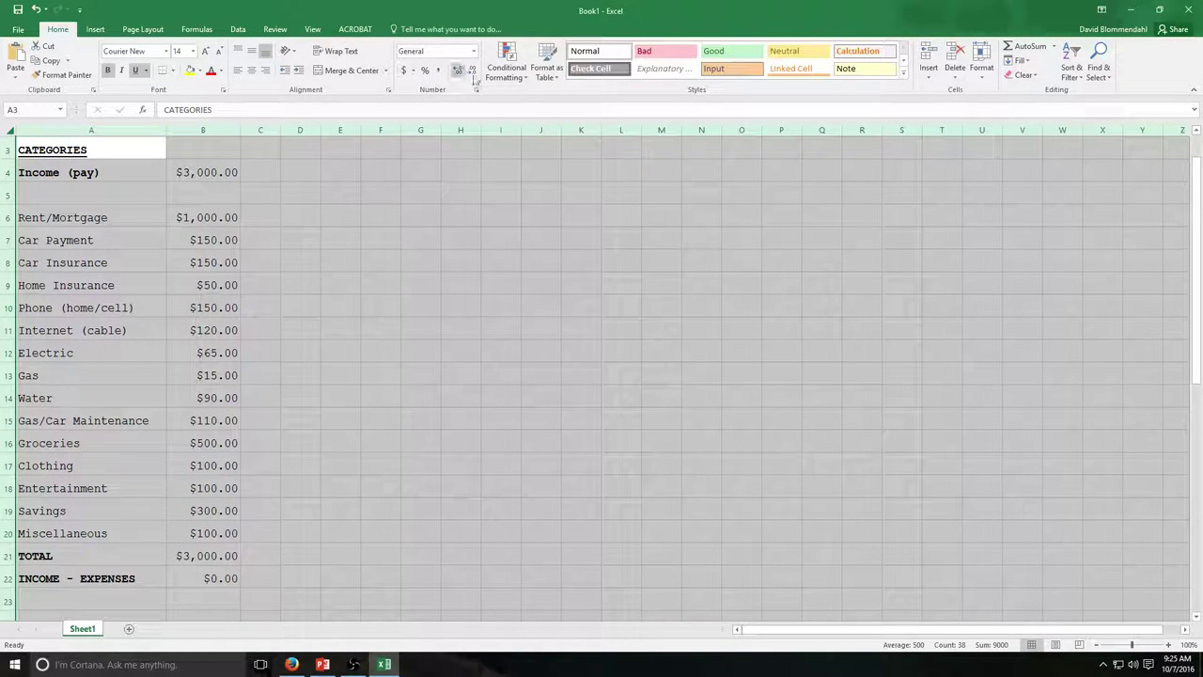
click(551, 70)
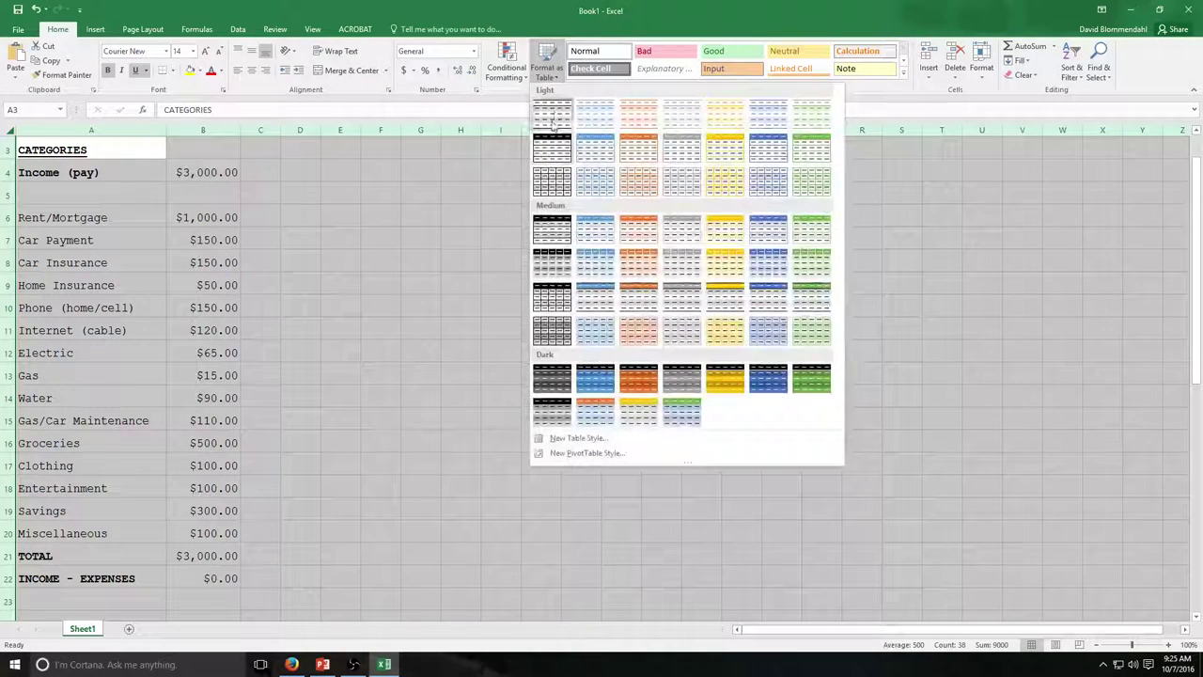
click(545, 176)
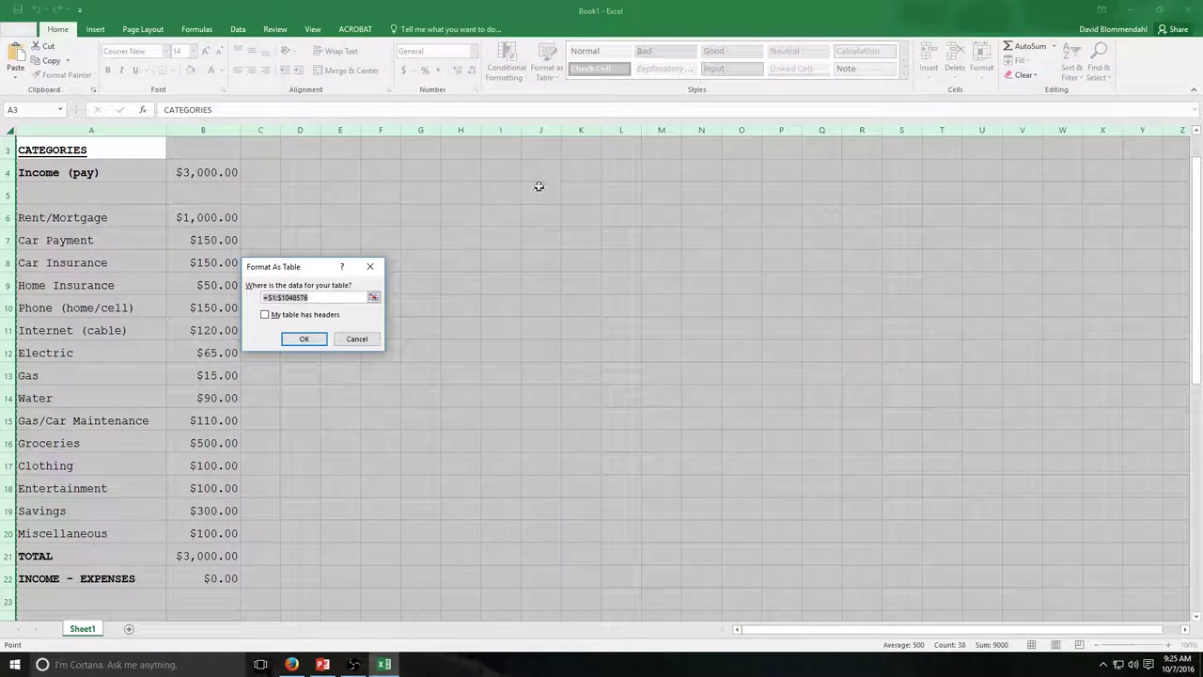
click(310, 342)
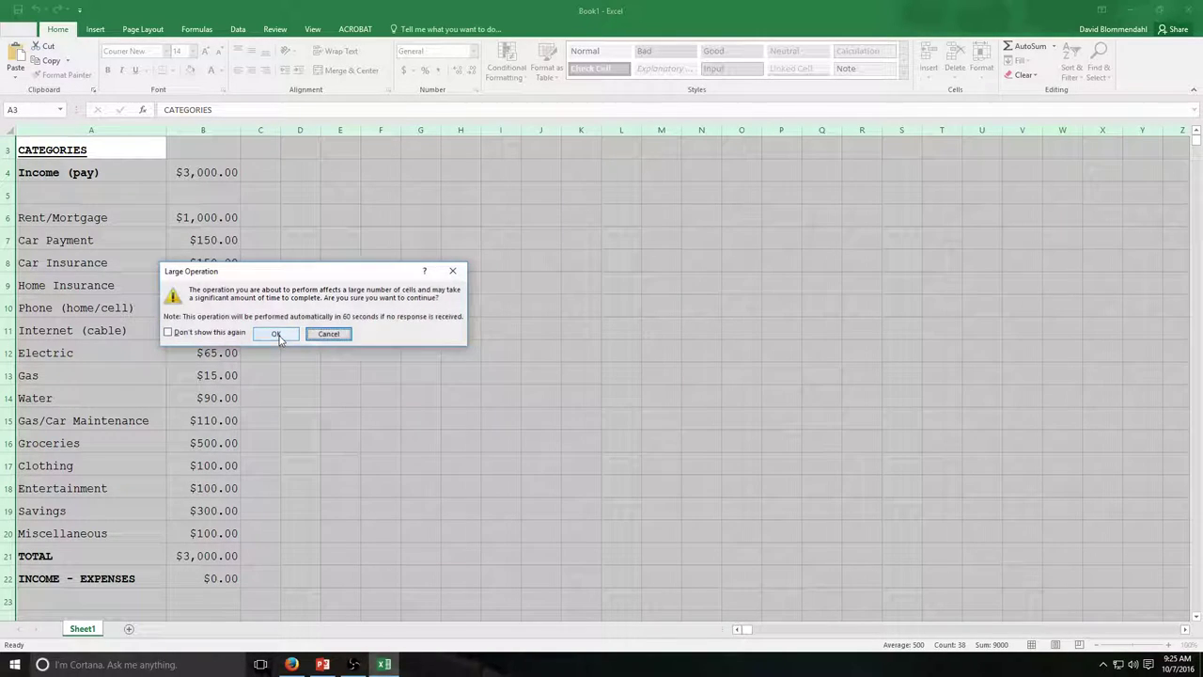
click(275, 335)
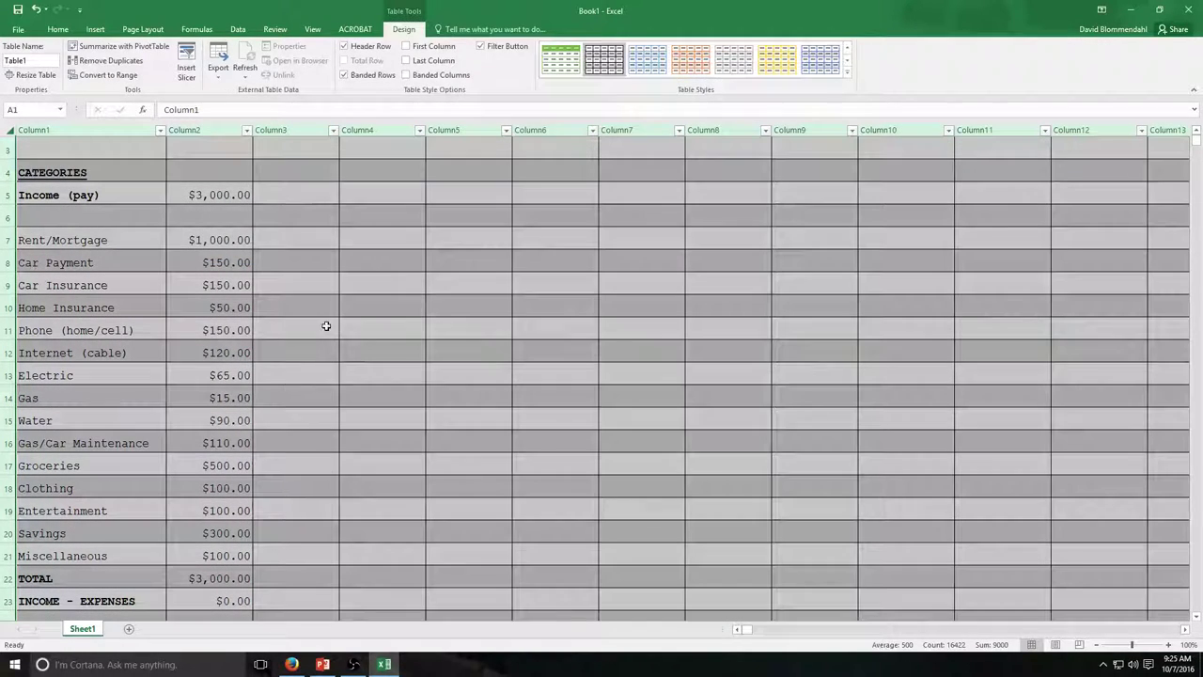
scroll(414, 375, down, 1)
scroll(414, 375, up, 1)
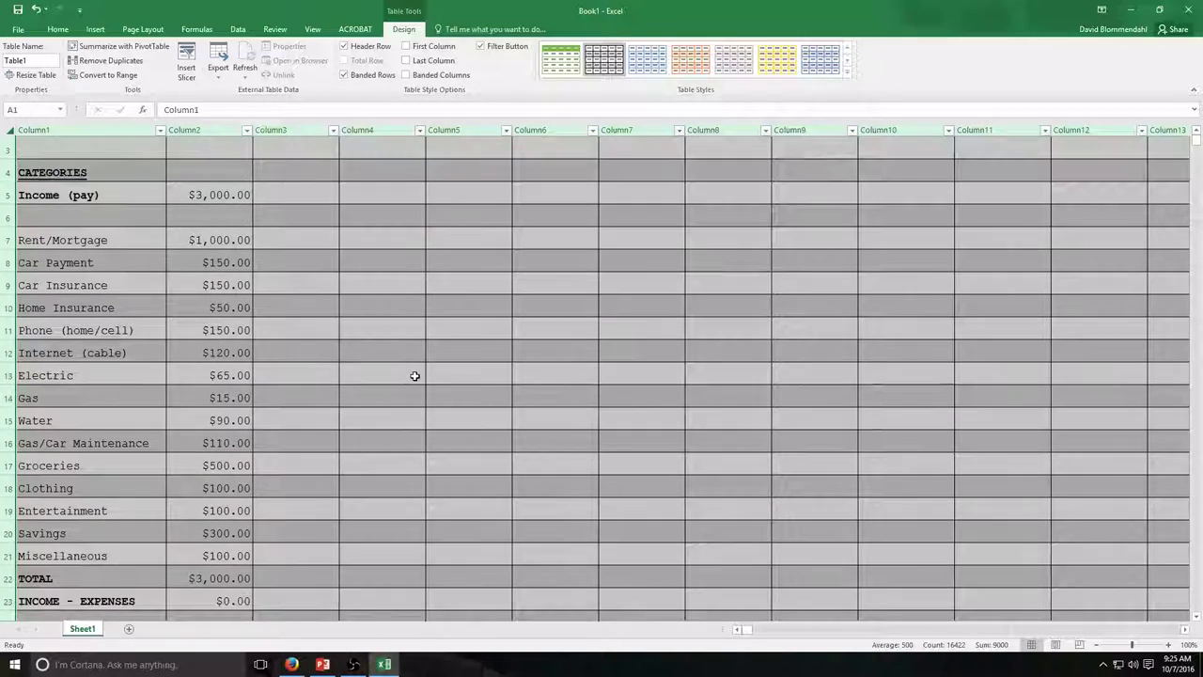
- Undo the table conversion, then format the whole-sheet range as a dark blue table despite the large-operation warning
click(36, 10)
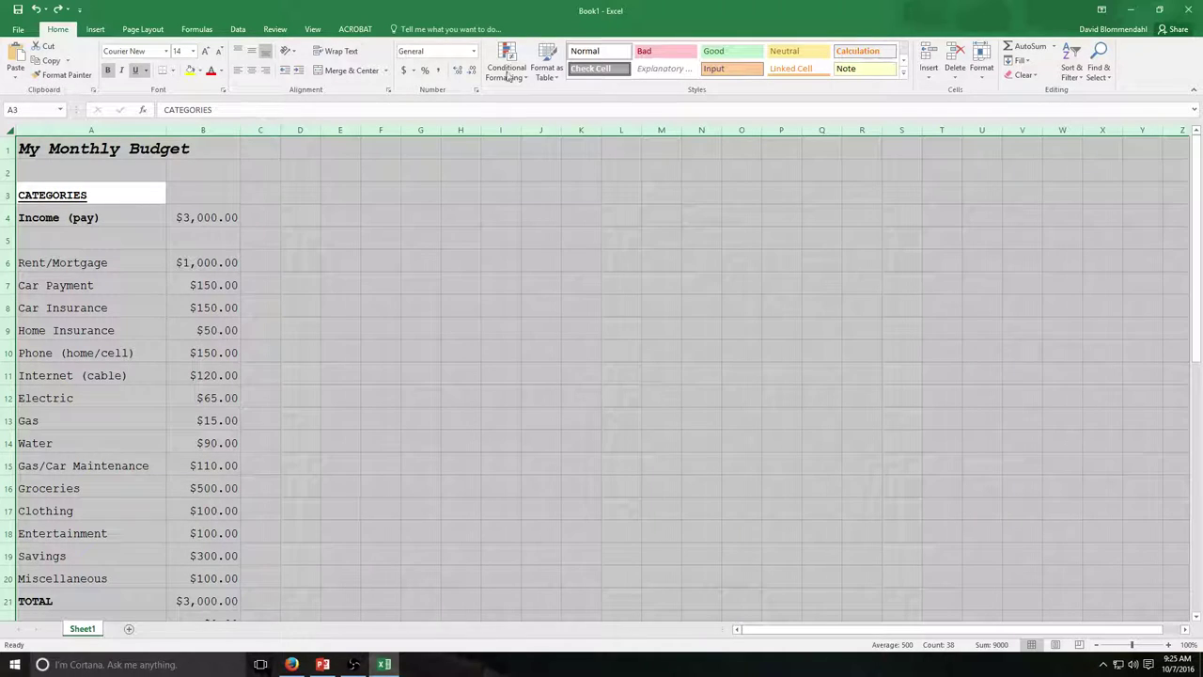
click(550, 63)
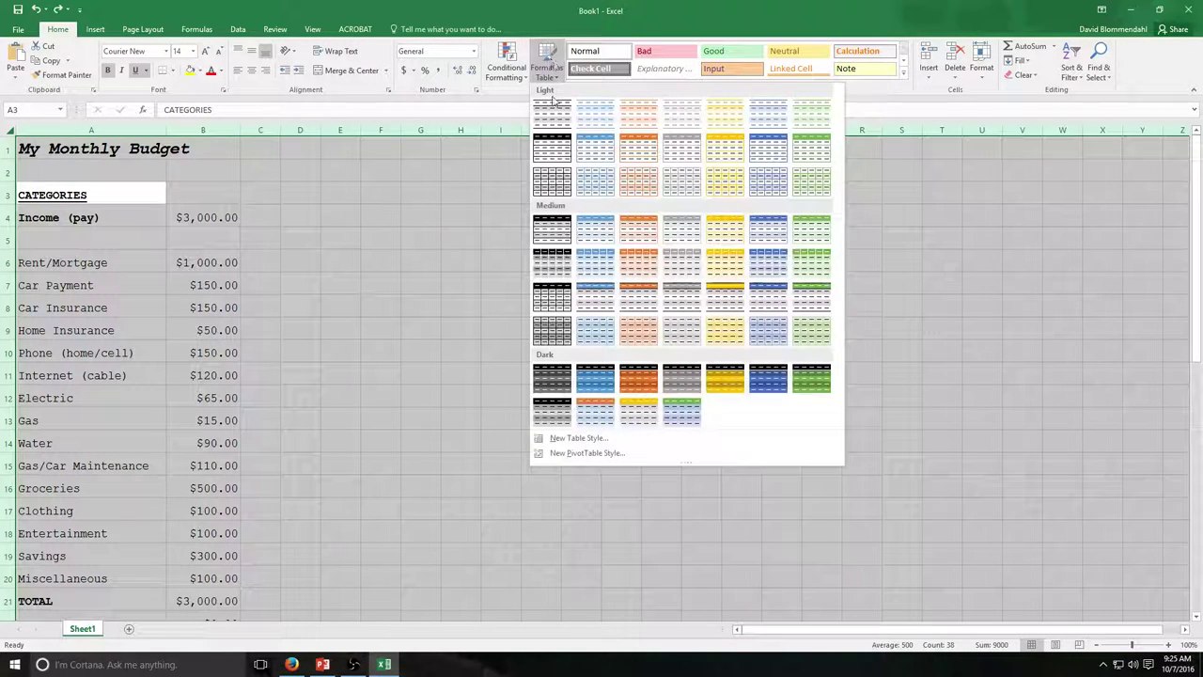
click(769, 380)
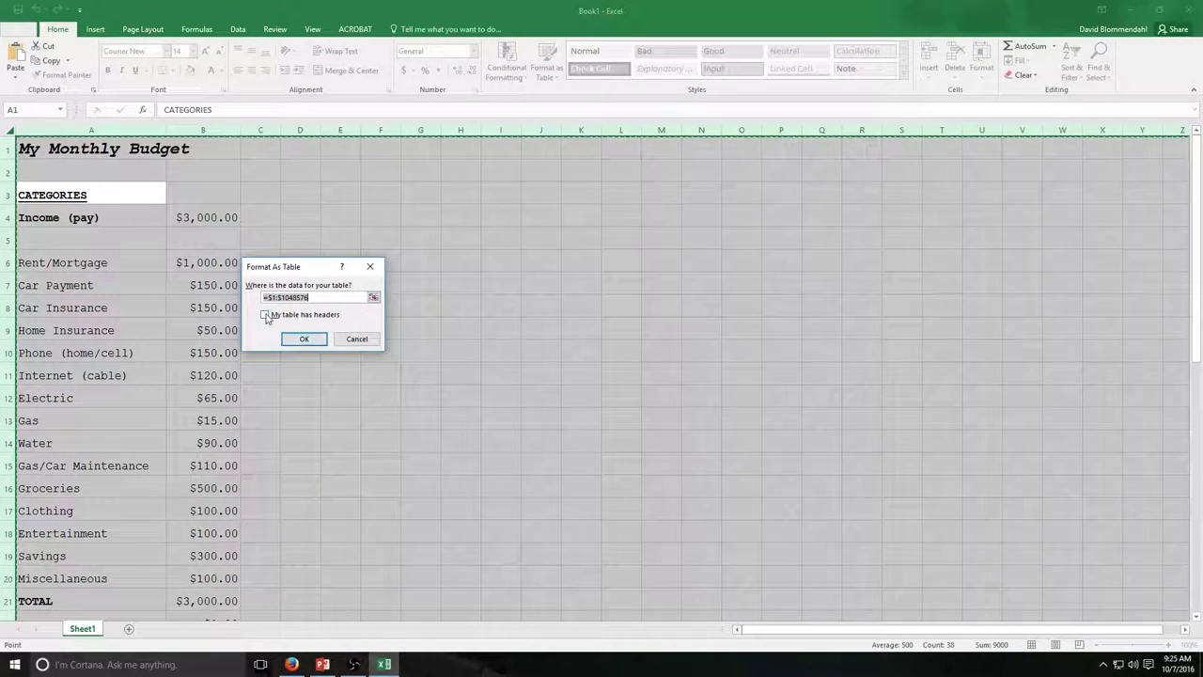
click(303, 339)
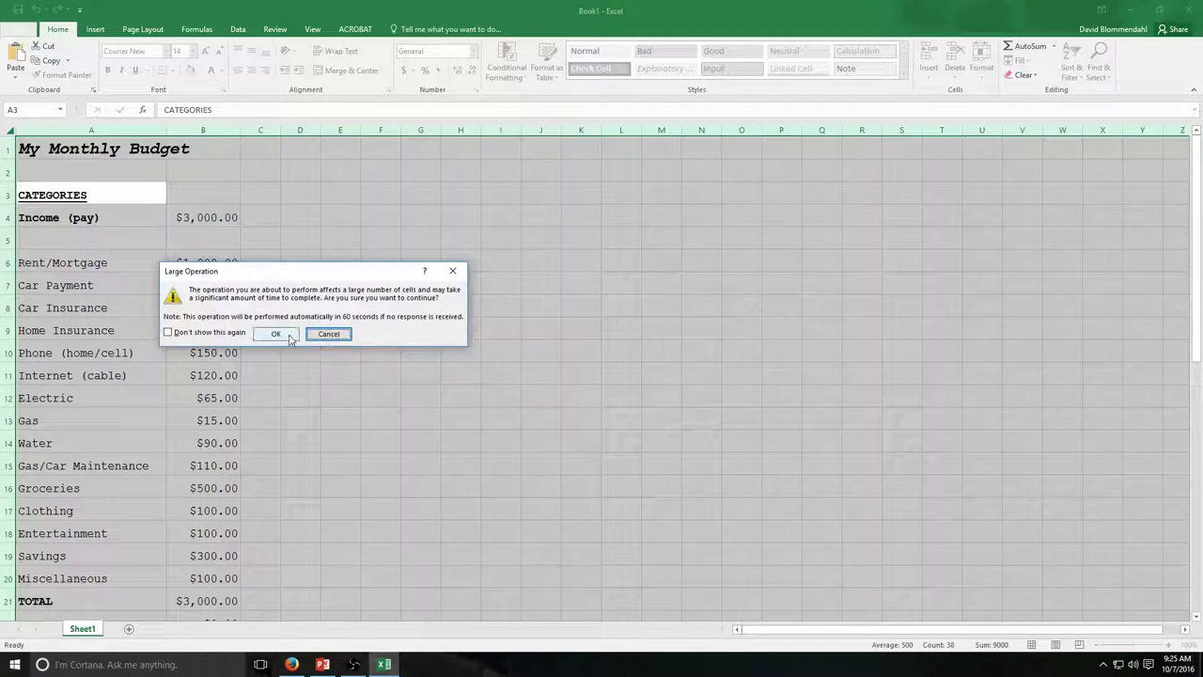
click(289, 334)
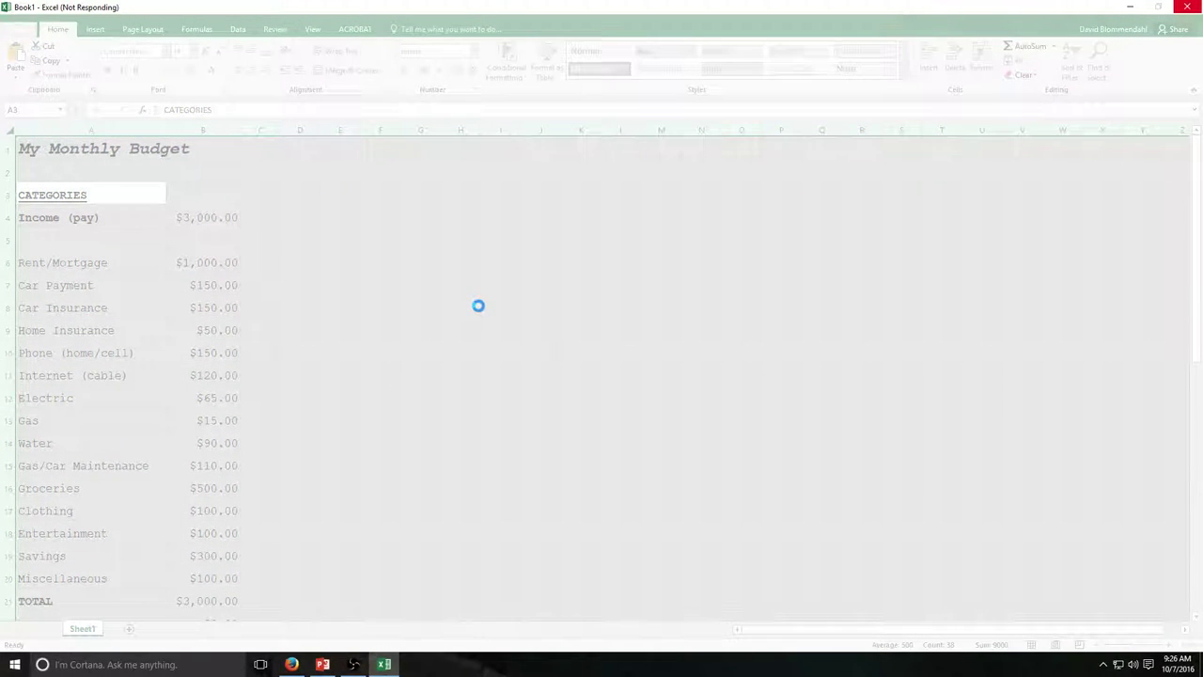
- Bring the OBS window in front of the unresponsive Excel budget sheet
click(353, 665)
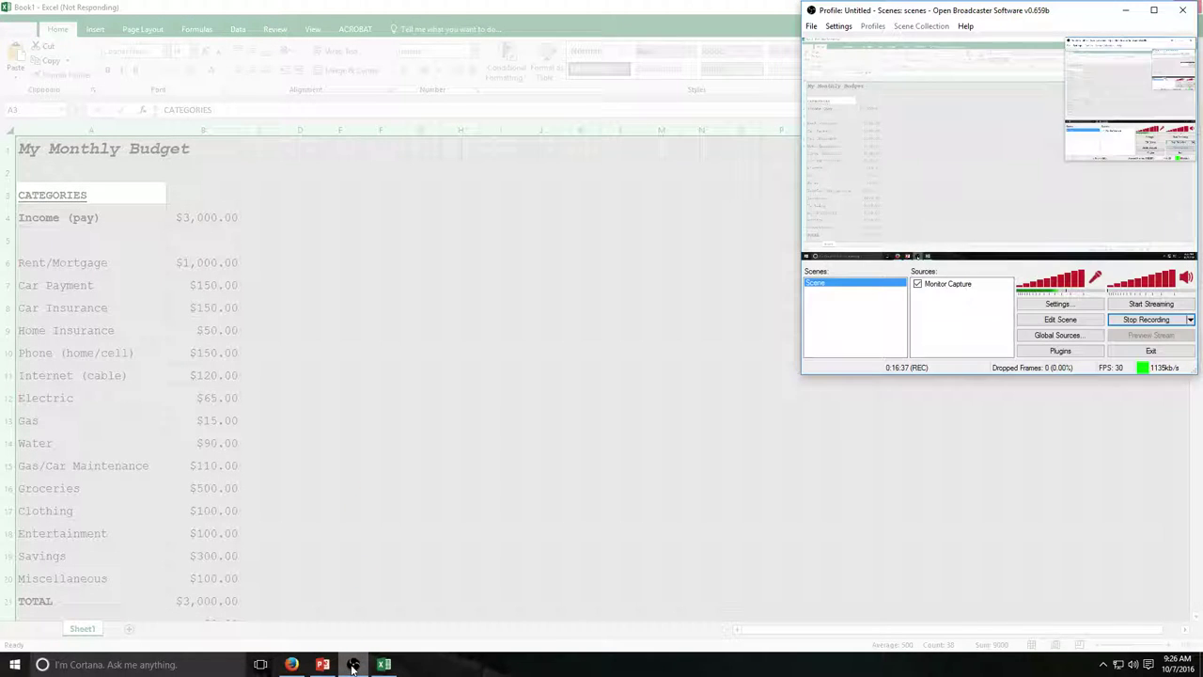